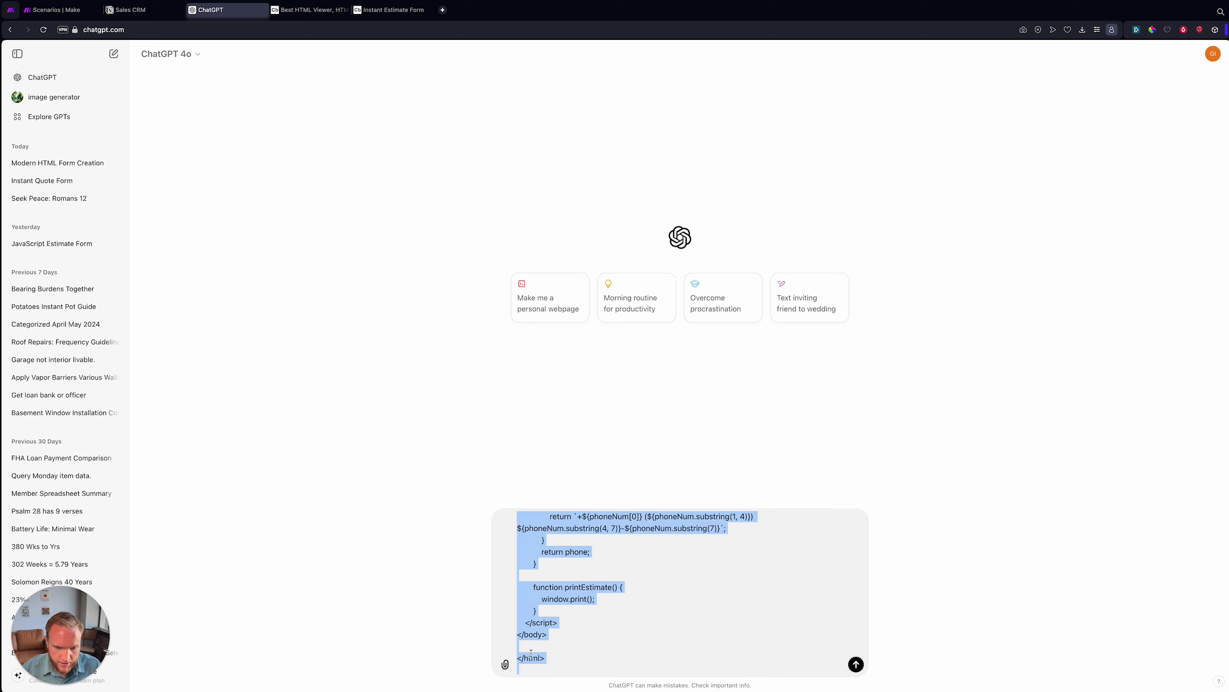
Replace the pasted code in the message box with the copied prompt for an instant-estimate HTML form.
key(BackSpace)
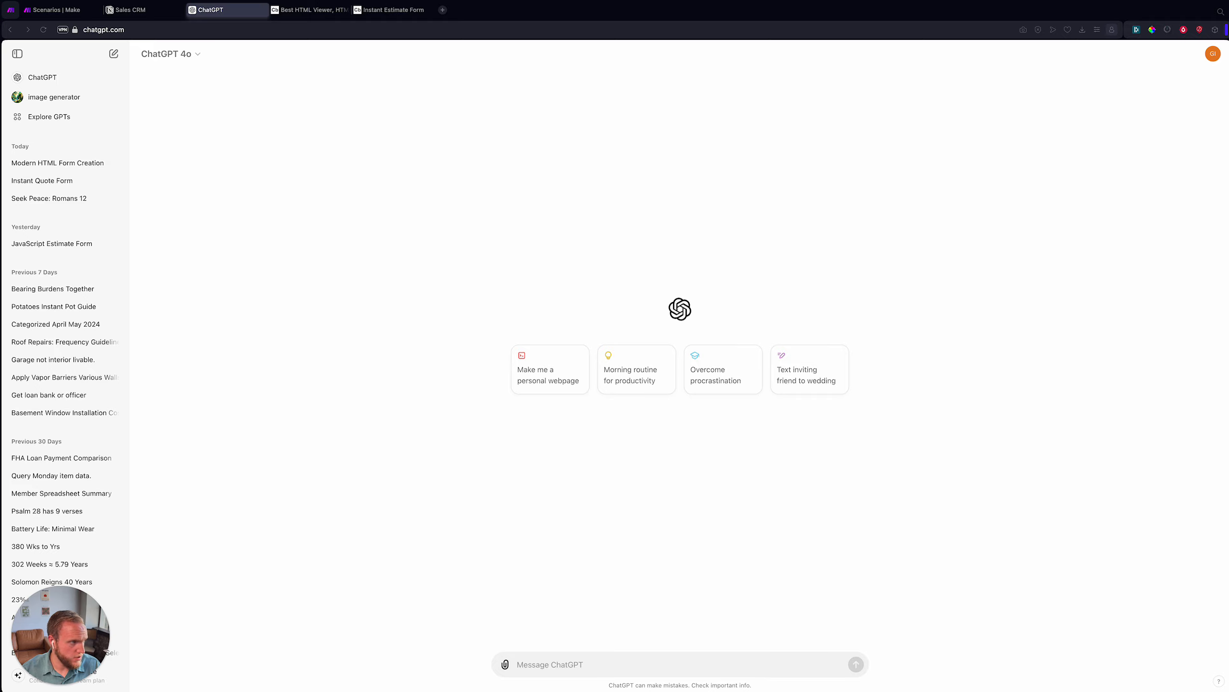
click(607, 655)
key(super+v)
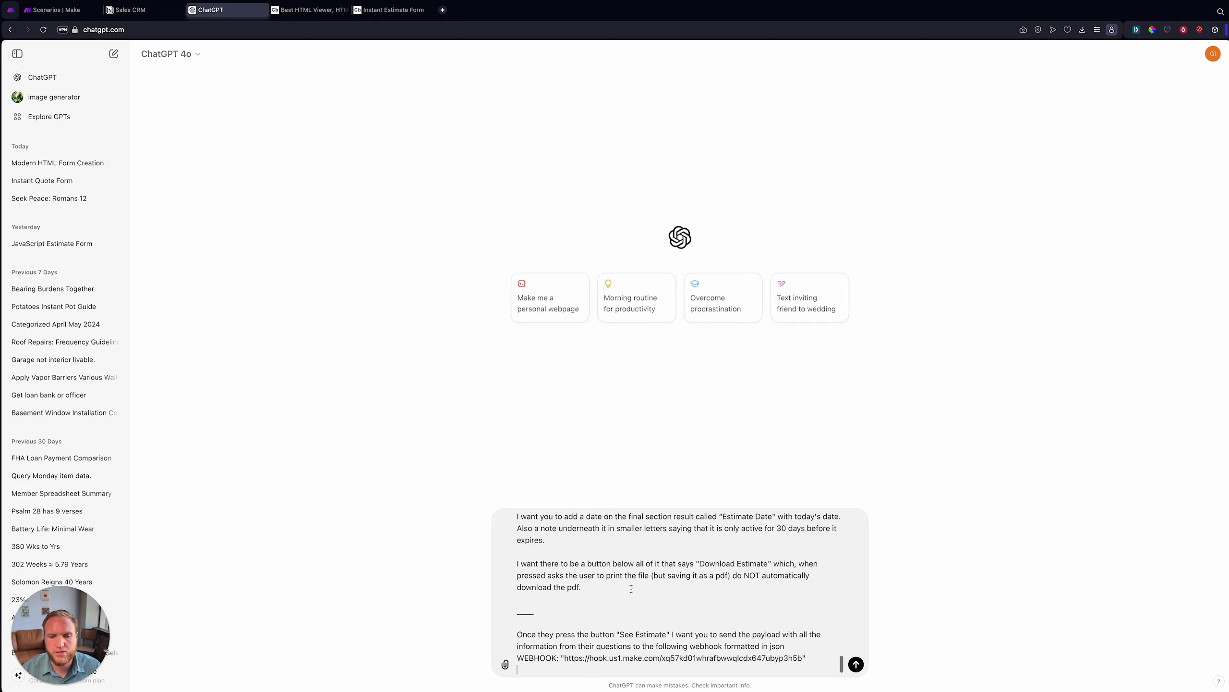
Review the start of the pasted prompt, covering the form description and the company logo link.
scroll(625, 611, up, 15)
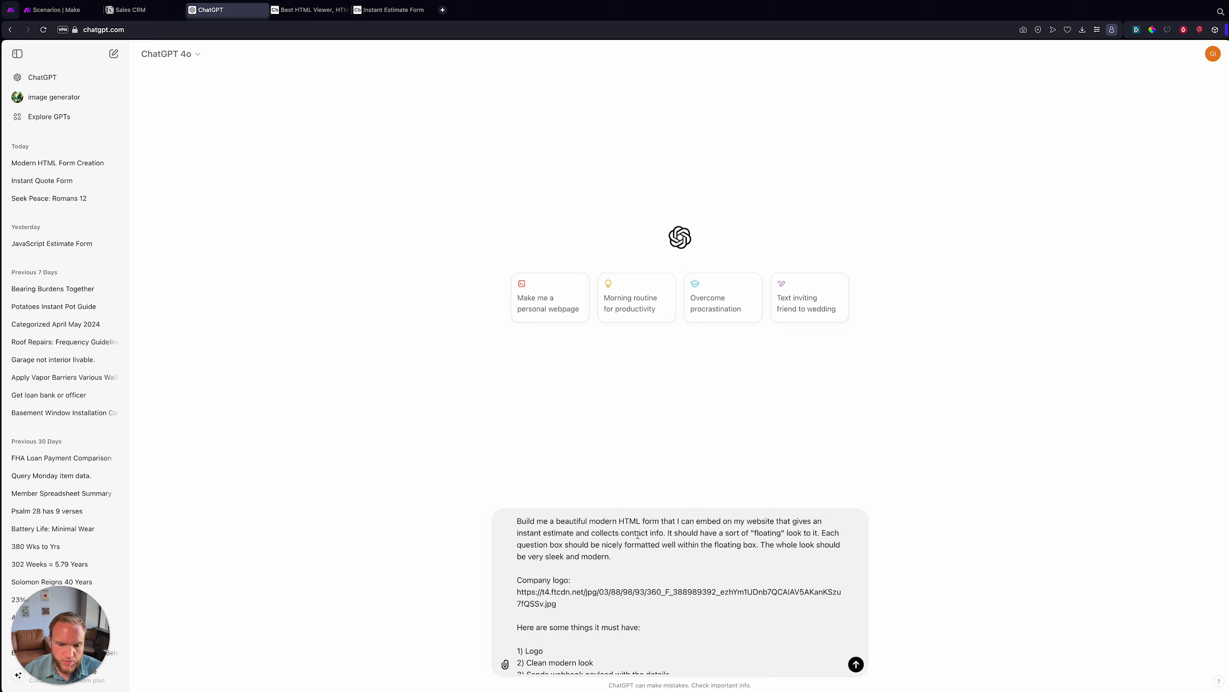
scroll(688, 546, down, 1)
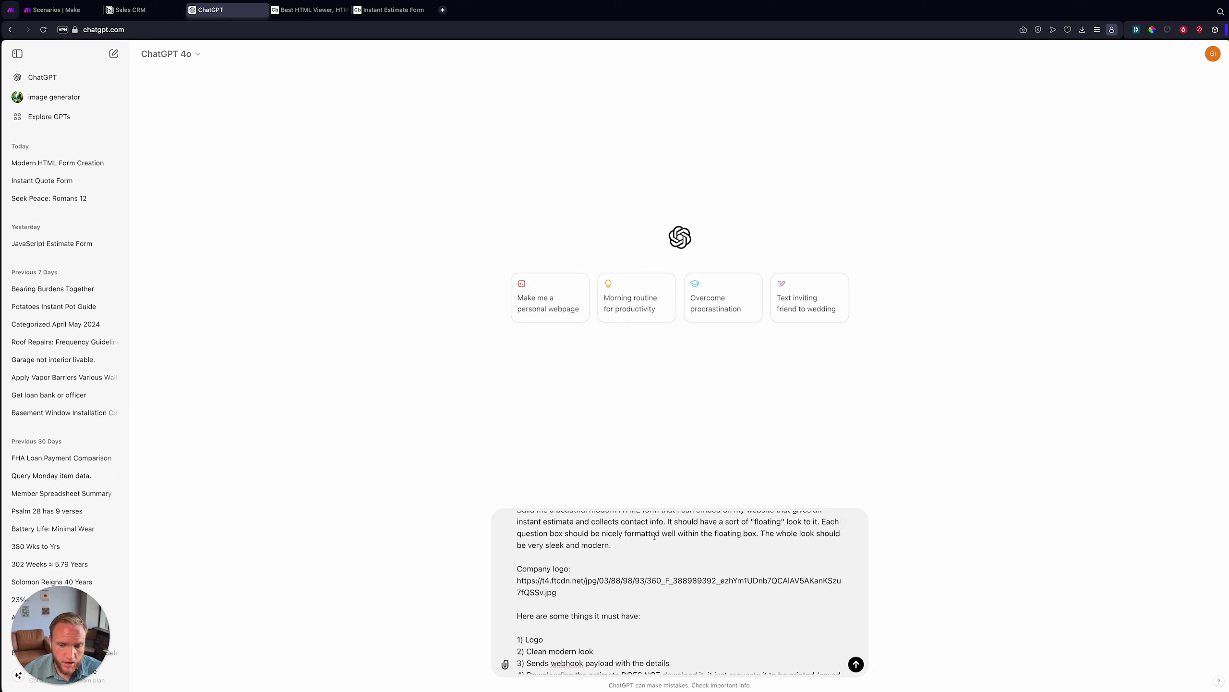
scroll(654, 536, down, 1)
scroll(518, 542, down, 2)
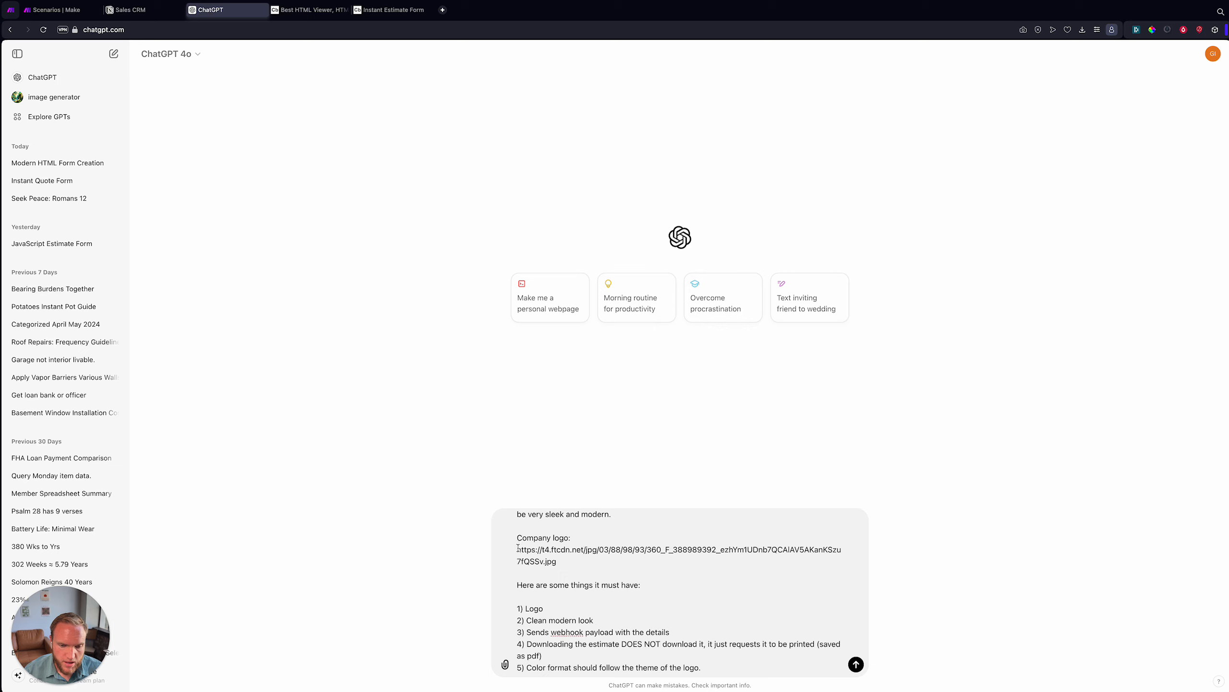
drag(518, 549, 592, 570)
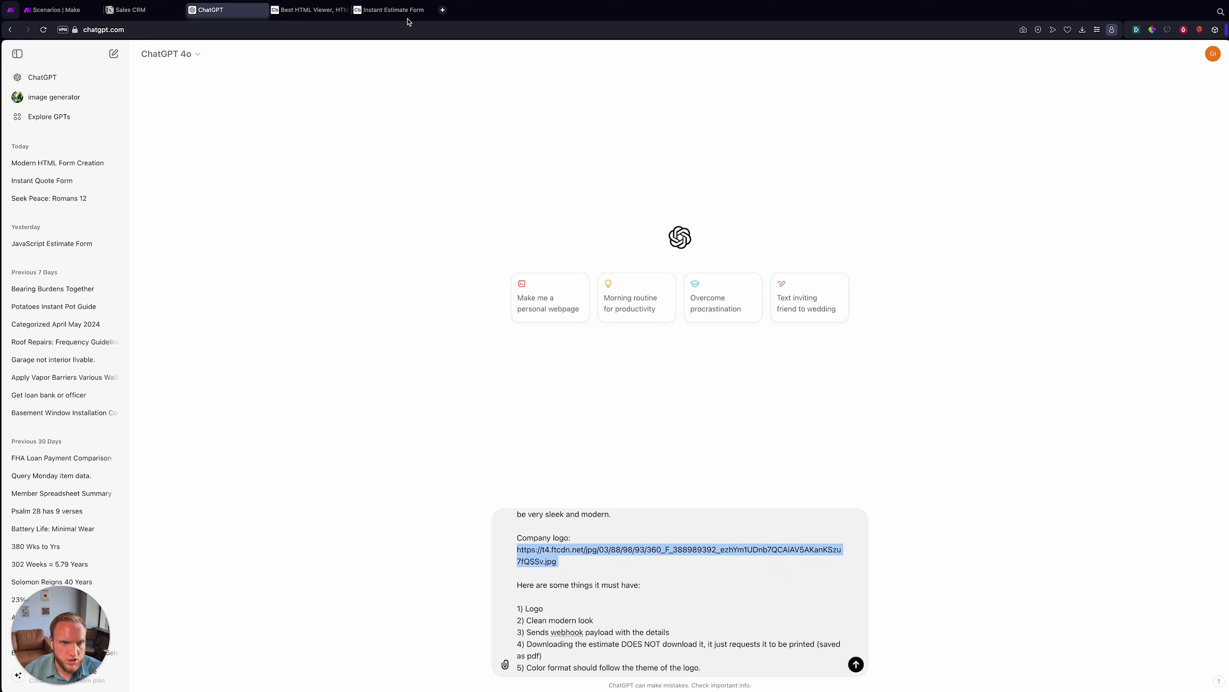
scroll(572, 542, down, 3)
click(572, 542)
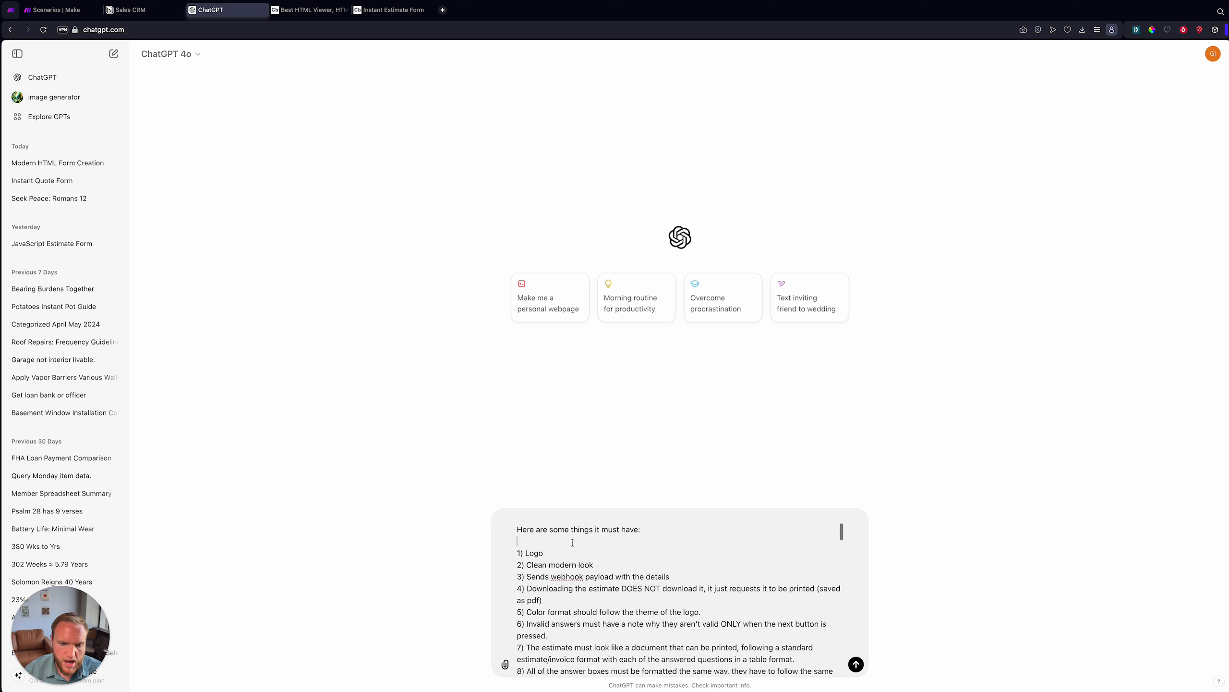
Read through the prompt's numbered must-have requirements, from the logo to the consistent answer-box formatting.
scroll(536, 563, down, 1)
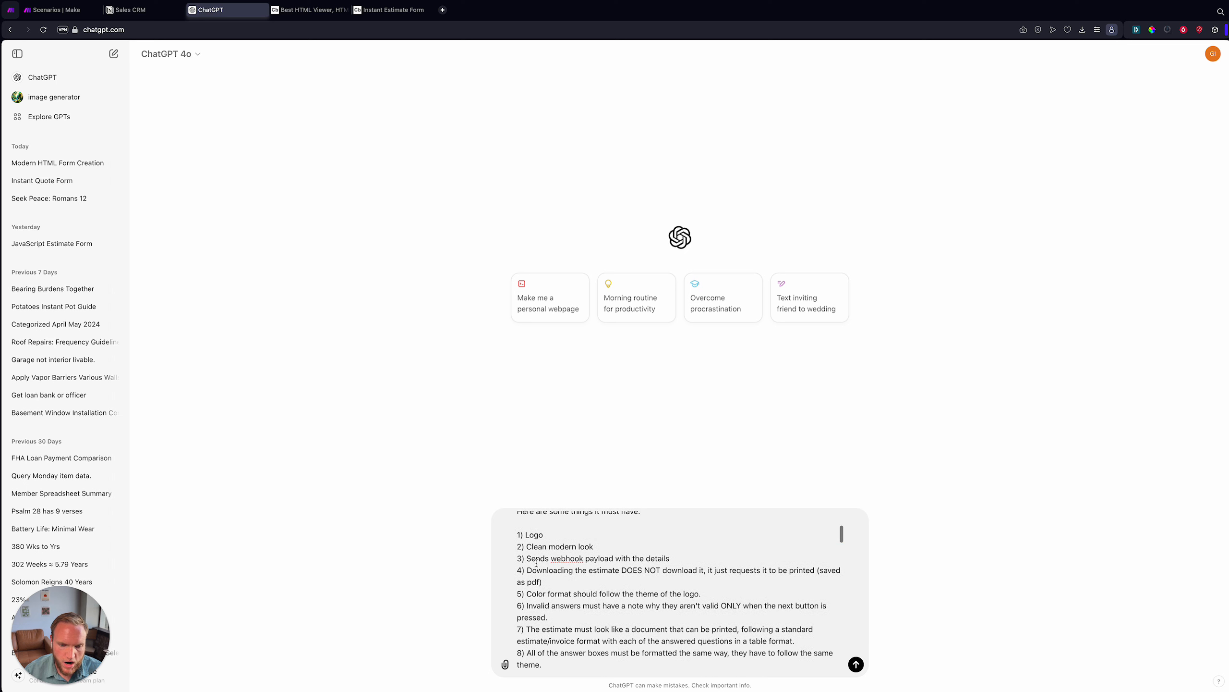
drag(525, 534, 674, 559)
scroll(653, 576, down, 1)
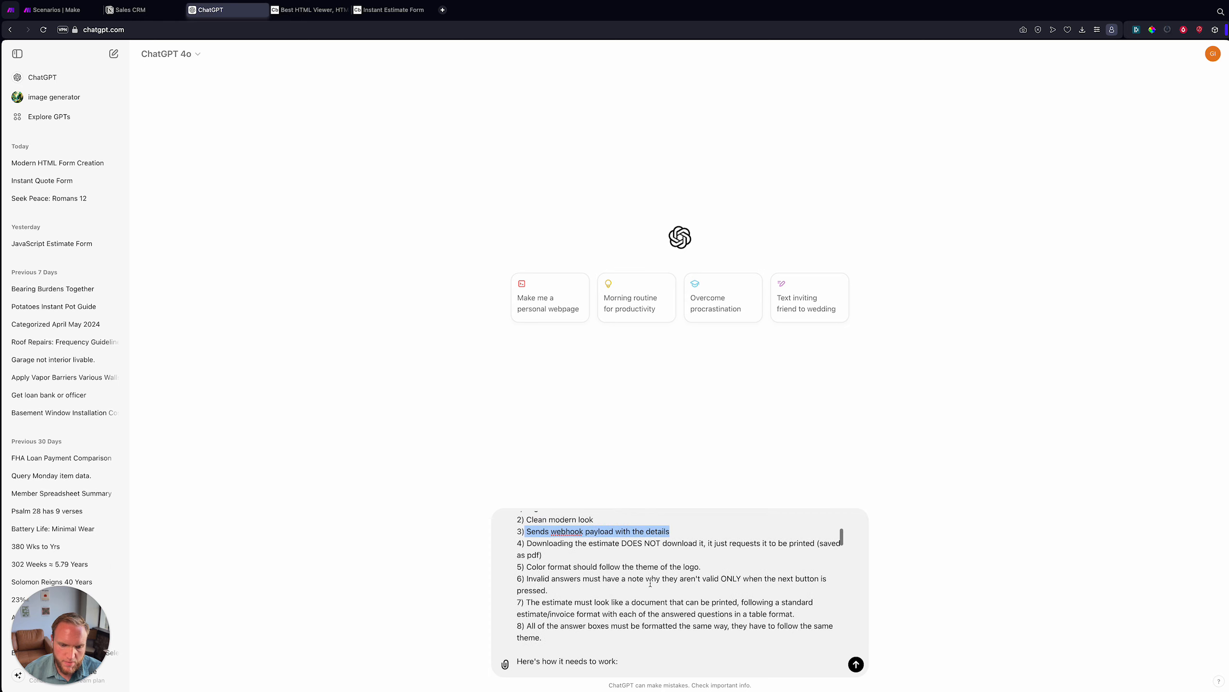
click(652, 579)
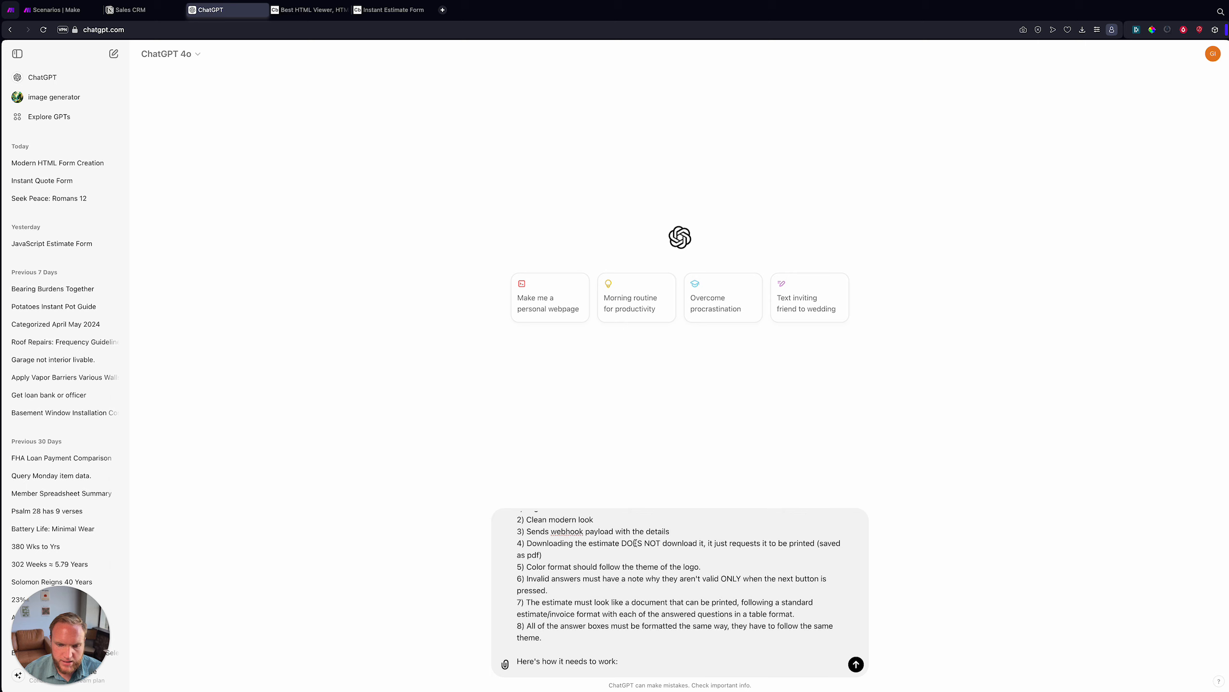
scroll(542, 540, down, 1)
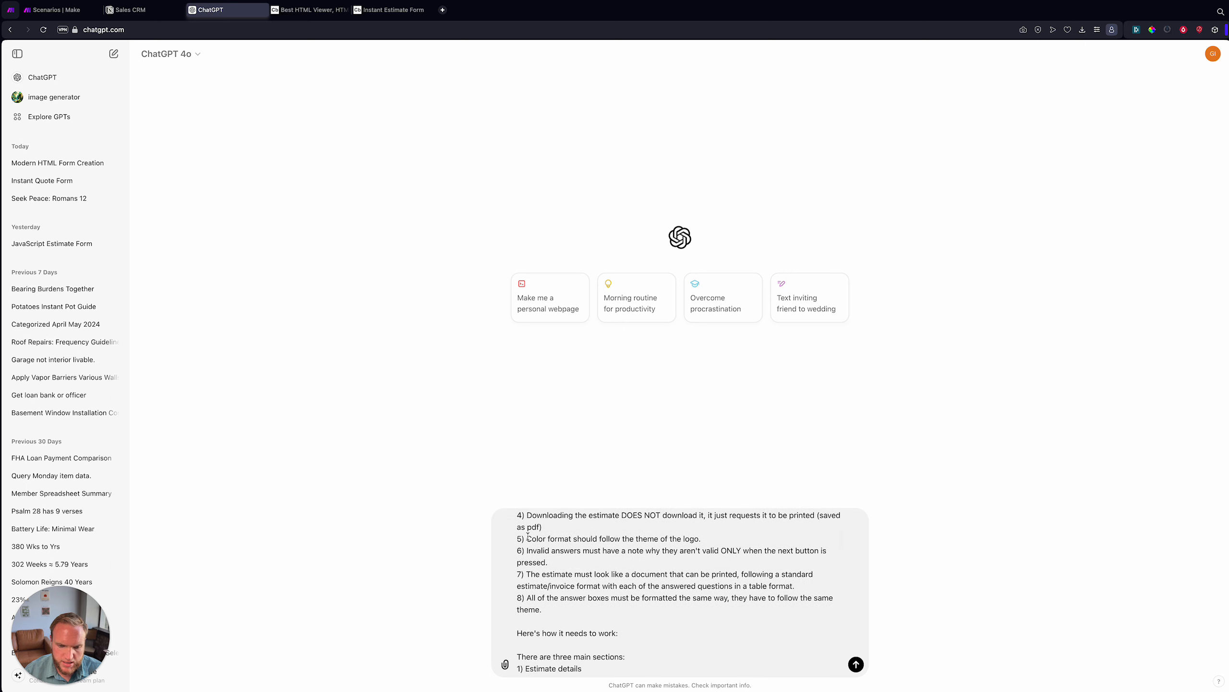
drag(526, 537, 671, 538)
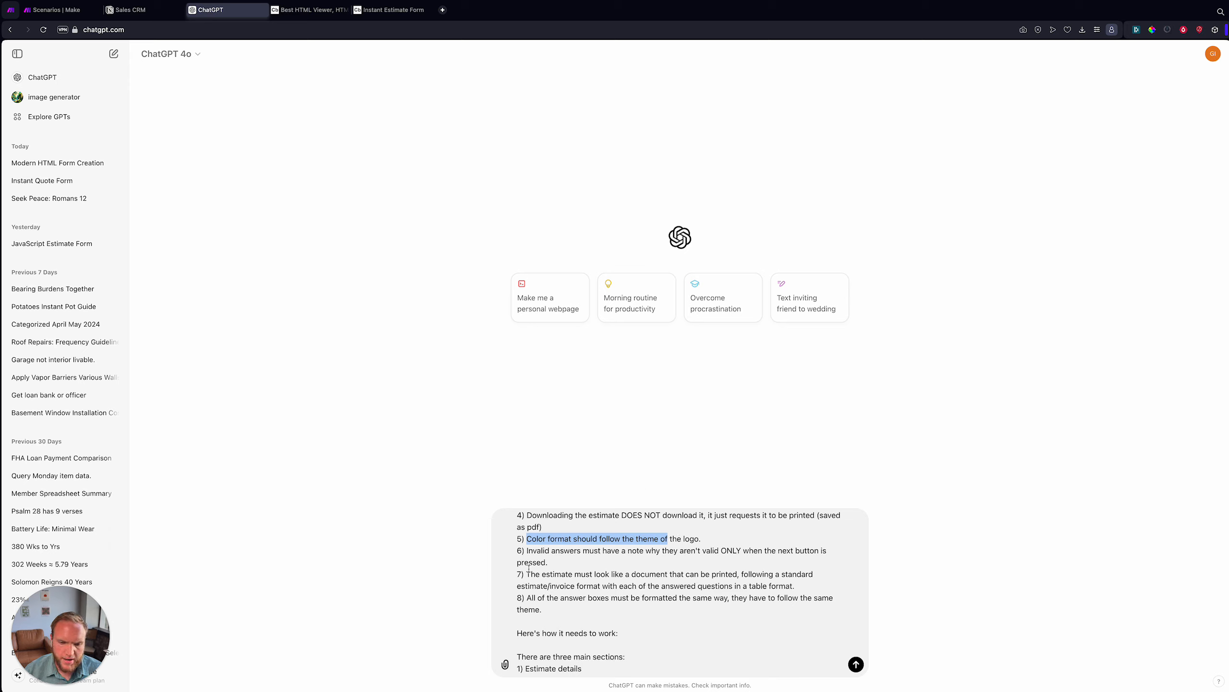
drag(527, 551, 596, 553)
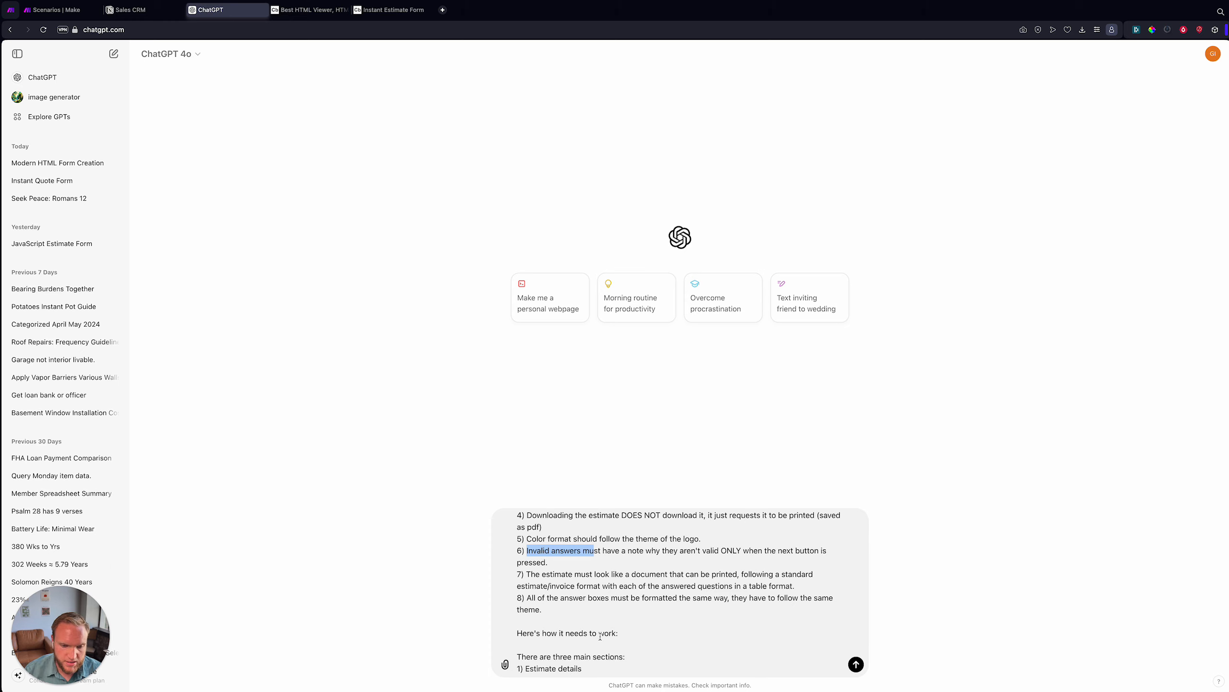
scroll(600, 635, down, 1)
drag(527, 584, 556, 604)
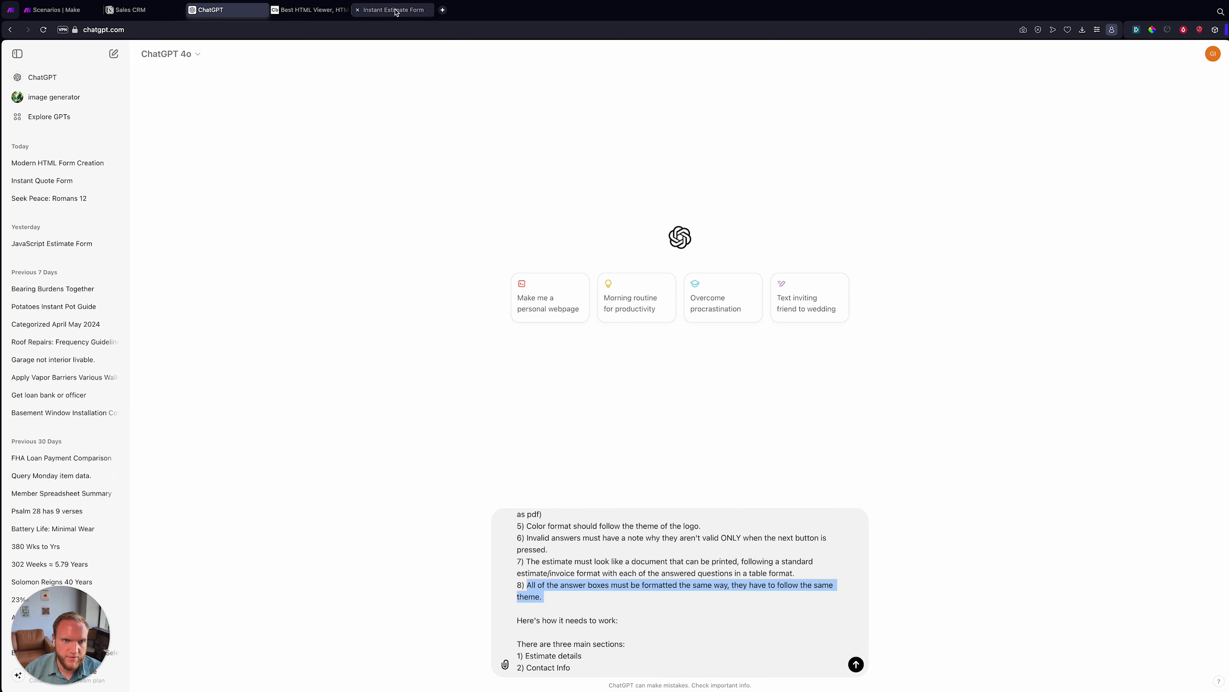
In the Instant Estimate Form preview, return to the Estimate Details section and inspect the custom lighting question's options.
click(426, 16)
click(512, 558)
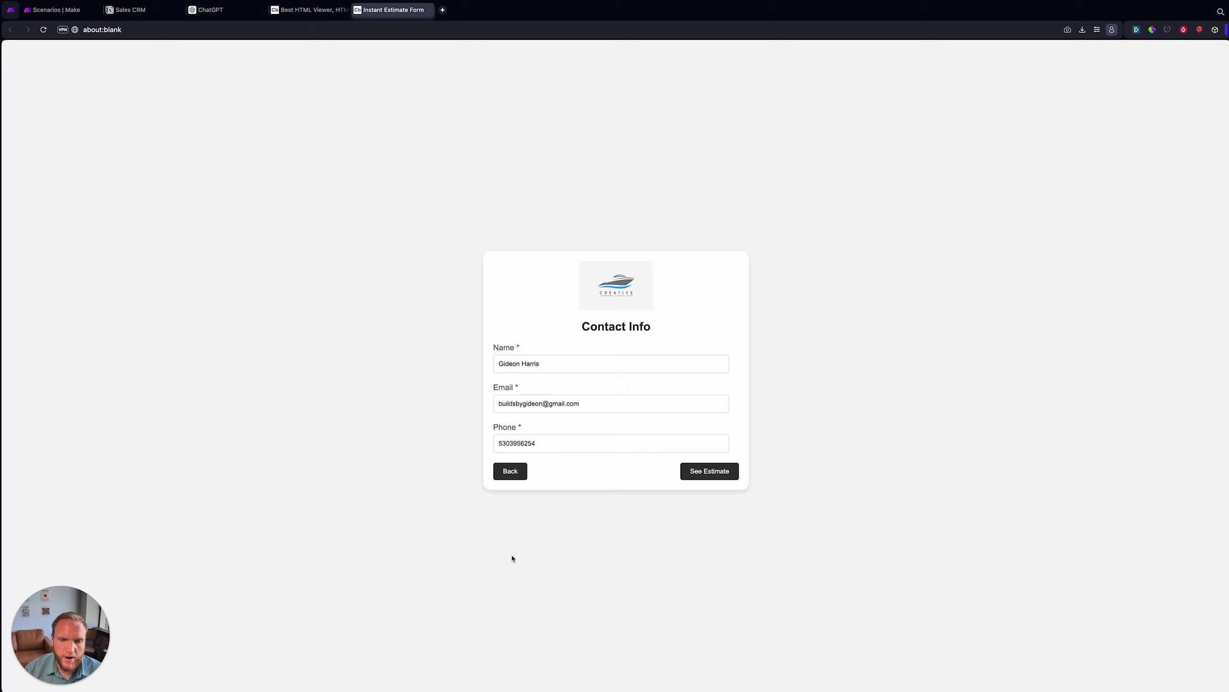
click(511, 471)
click(536, 406)
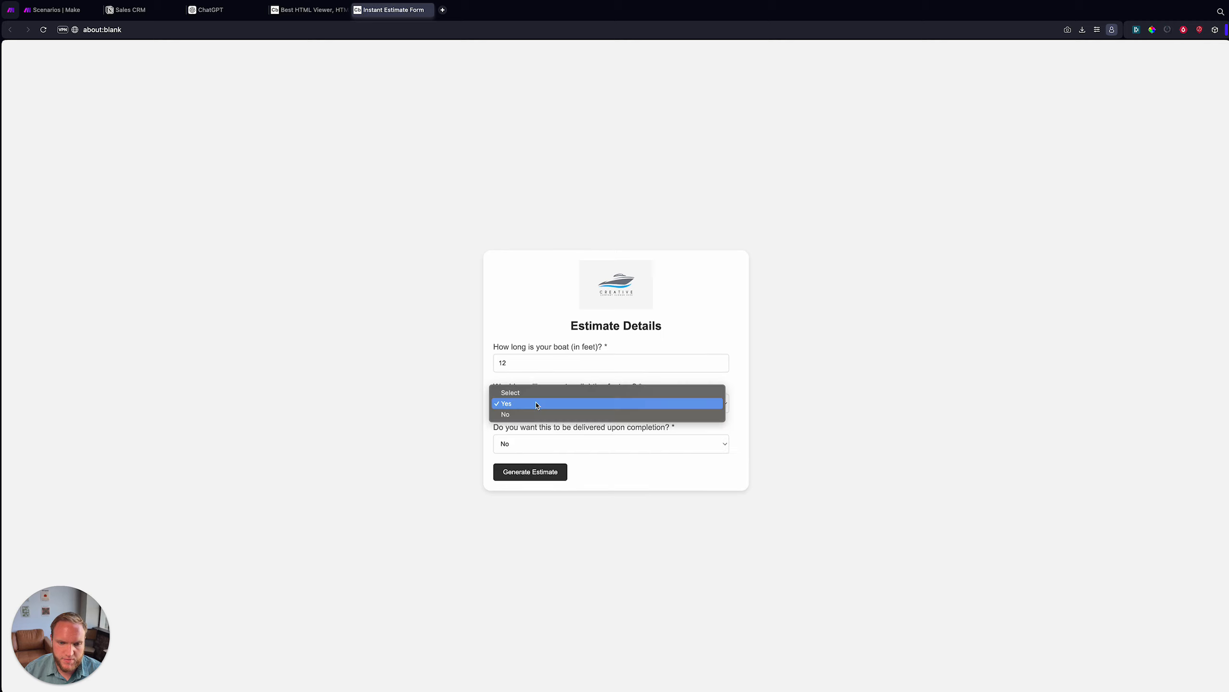
click(542, 432)
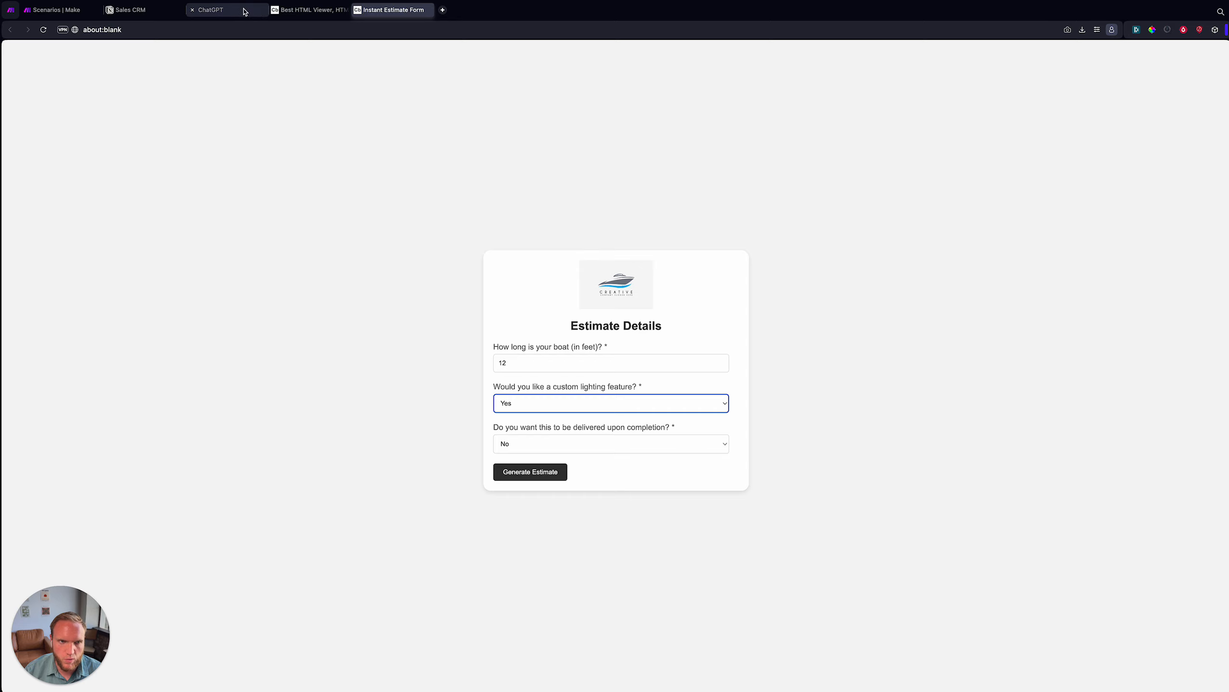
Back in the ChatGPT prompt, review the outline of the three main sections: Estimate details, Contact Info and Instant Estimate.
click(228, 14)
scroll(519, 521, down, 5)
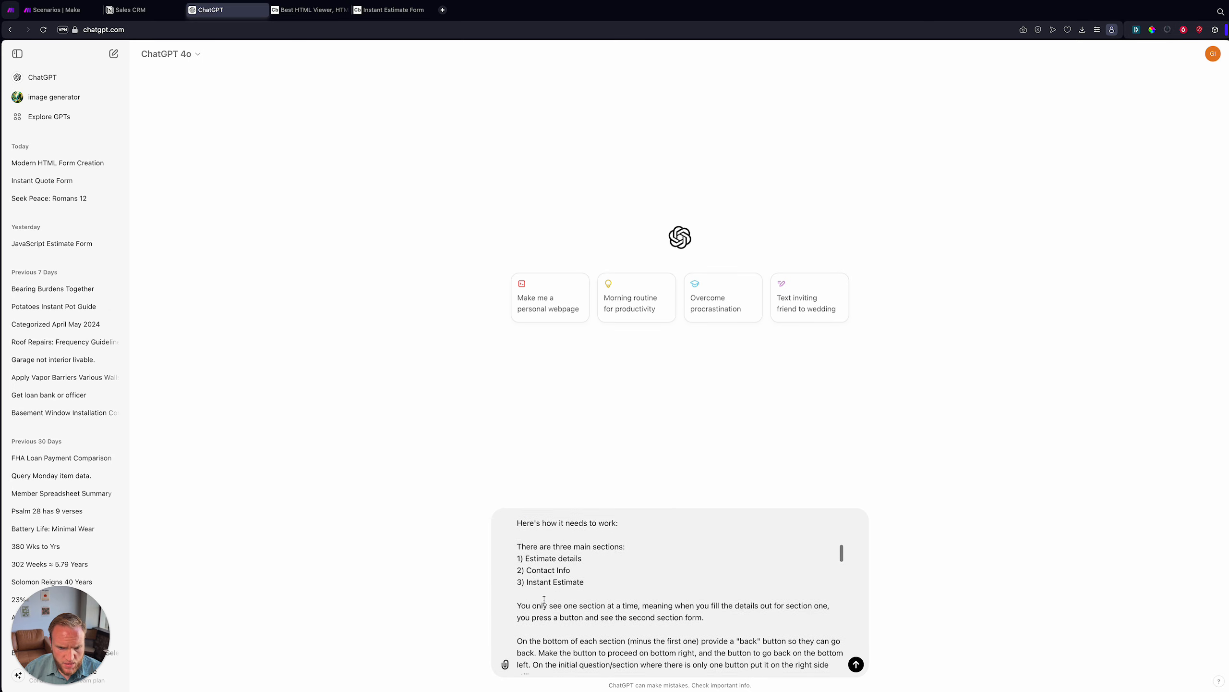
drag(519, 520, 582, 557)
click(535, 551)
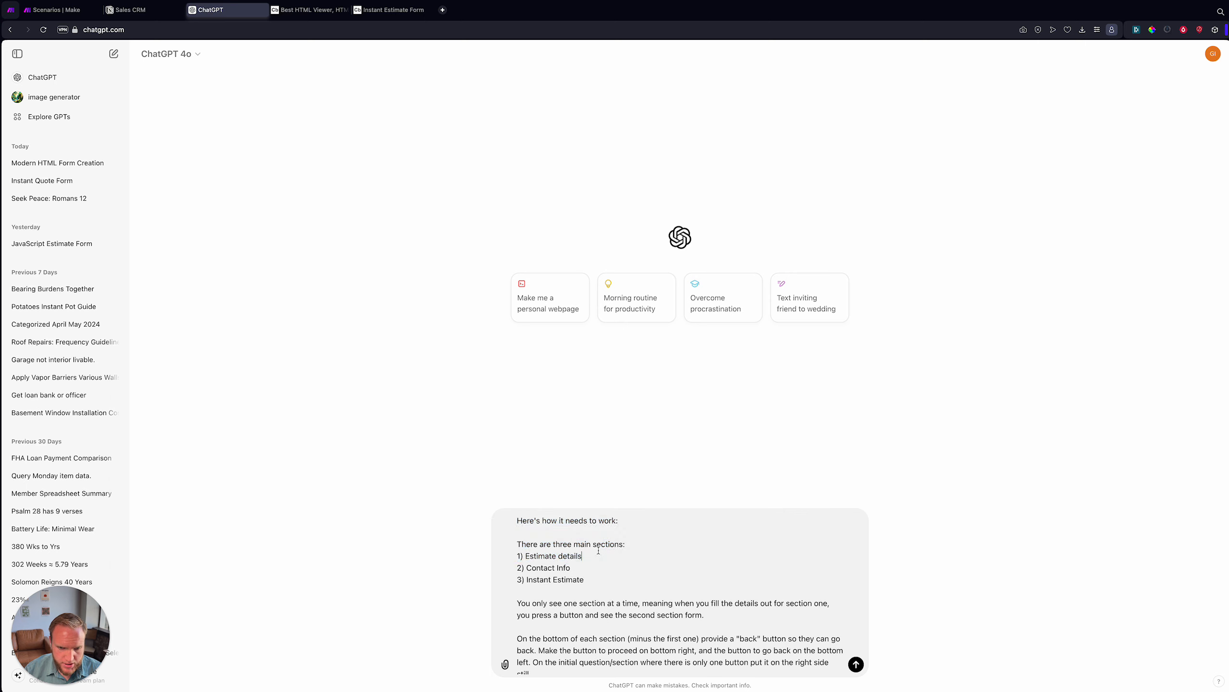
scroll(535, 532, down, 1)
drag(516, 532, 607, 562)
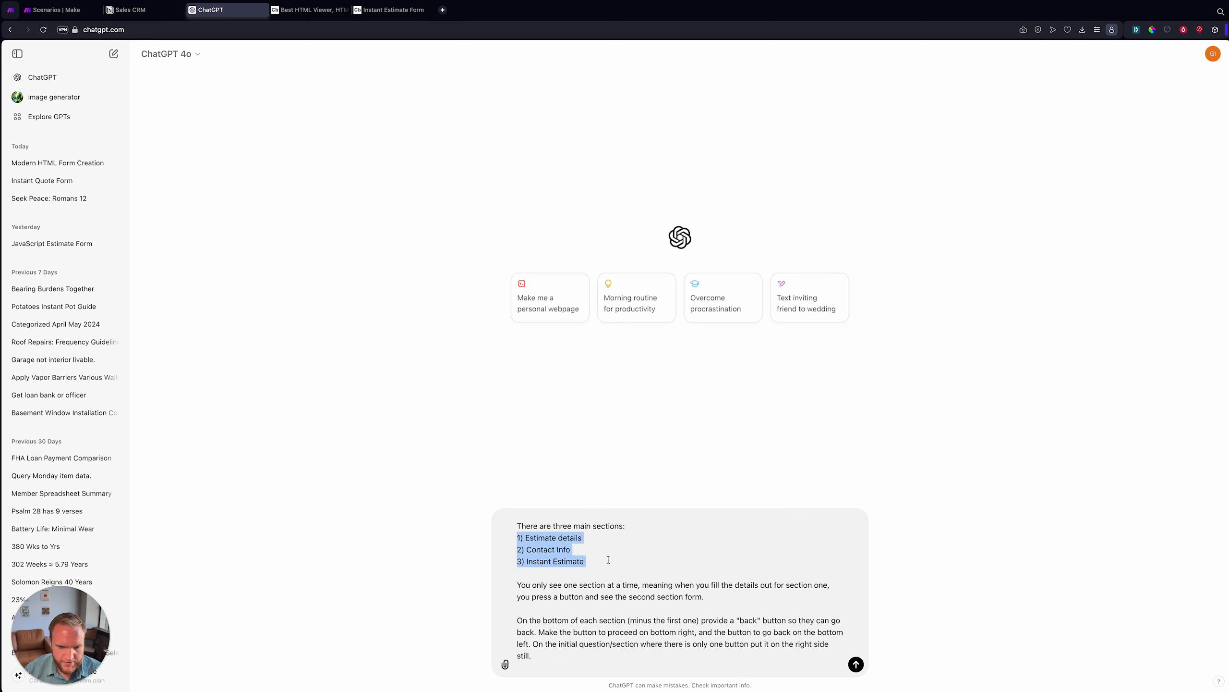
click(553, 538)
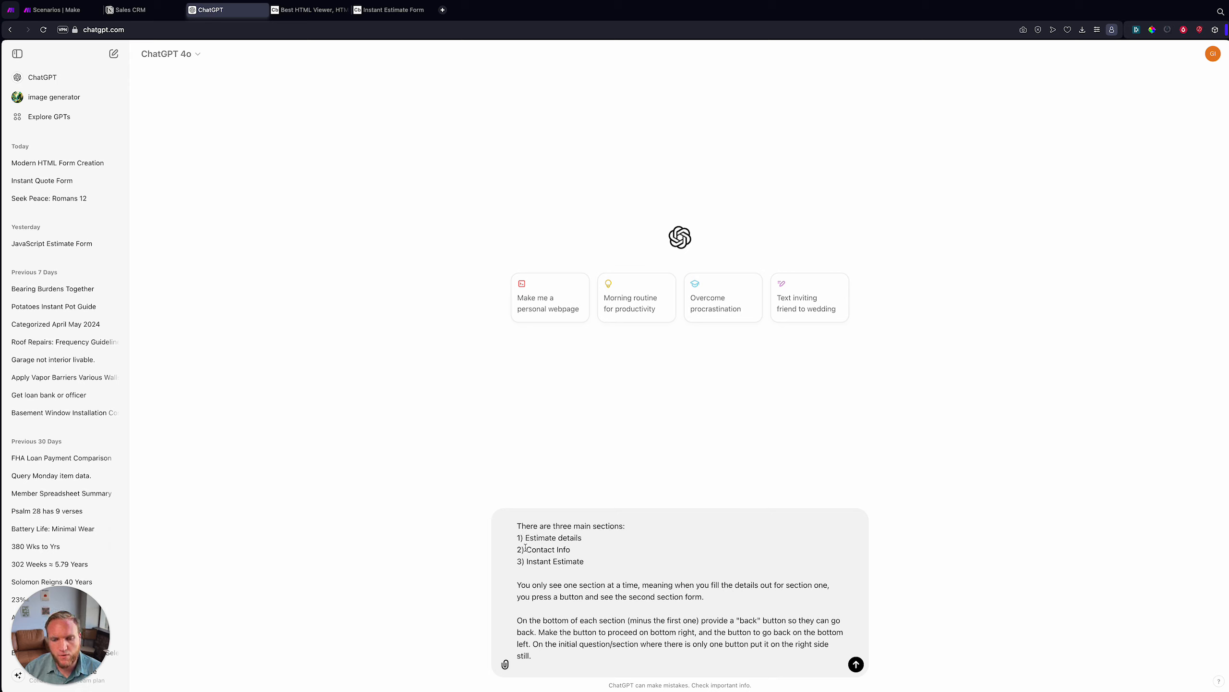
drag(526, 549, 602, 562)
scroll(603, 562, down, 5)
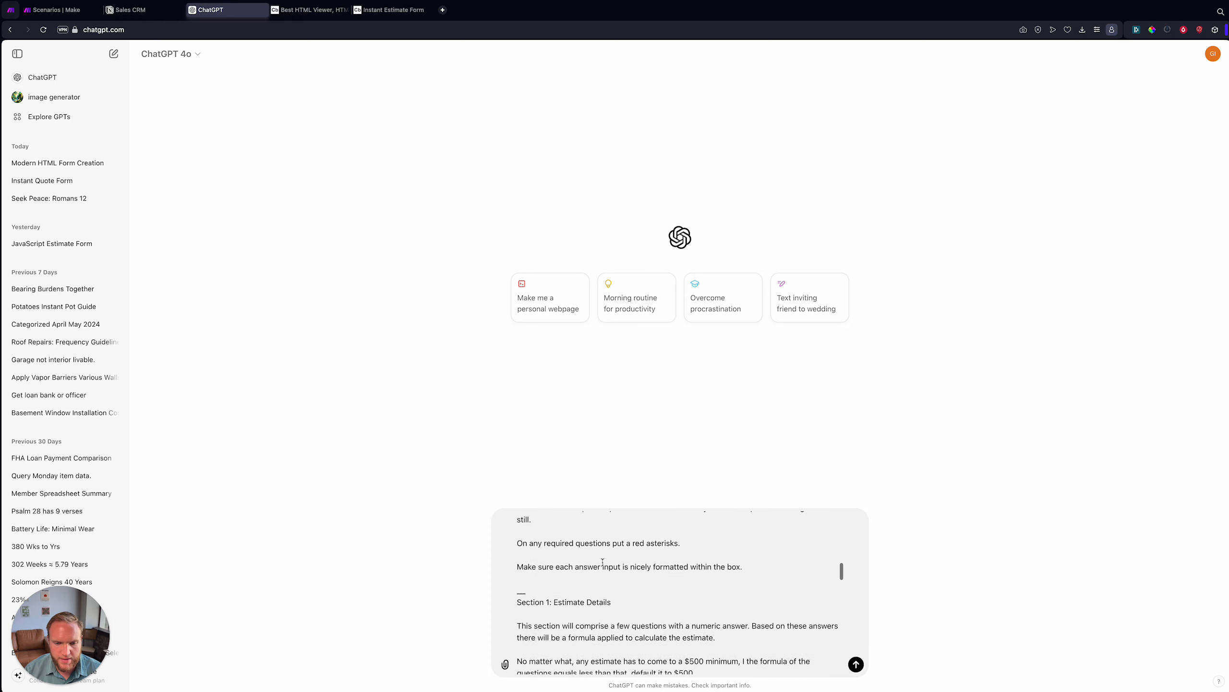
Examine the Section 1 questions on boat length and custom lighting together with their pricing rules.
scroll(526, 566, down, 3)
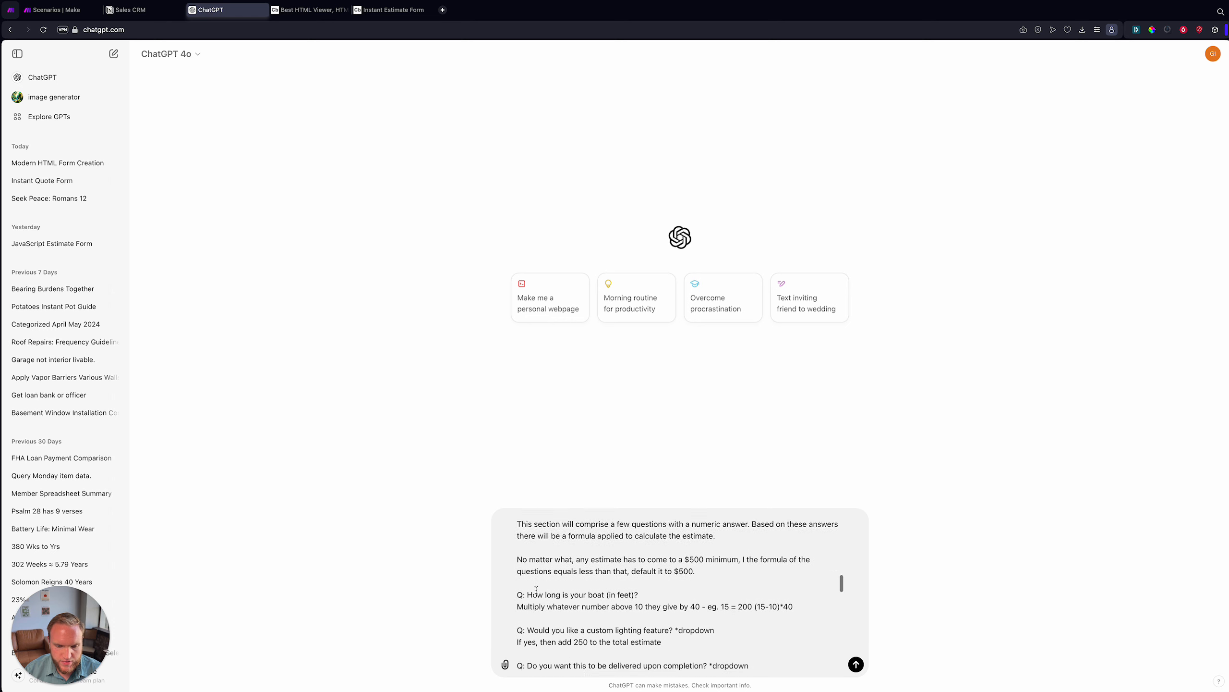
scroll(531, 605, down, 1)
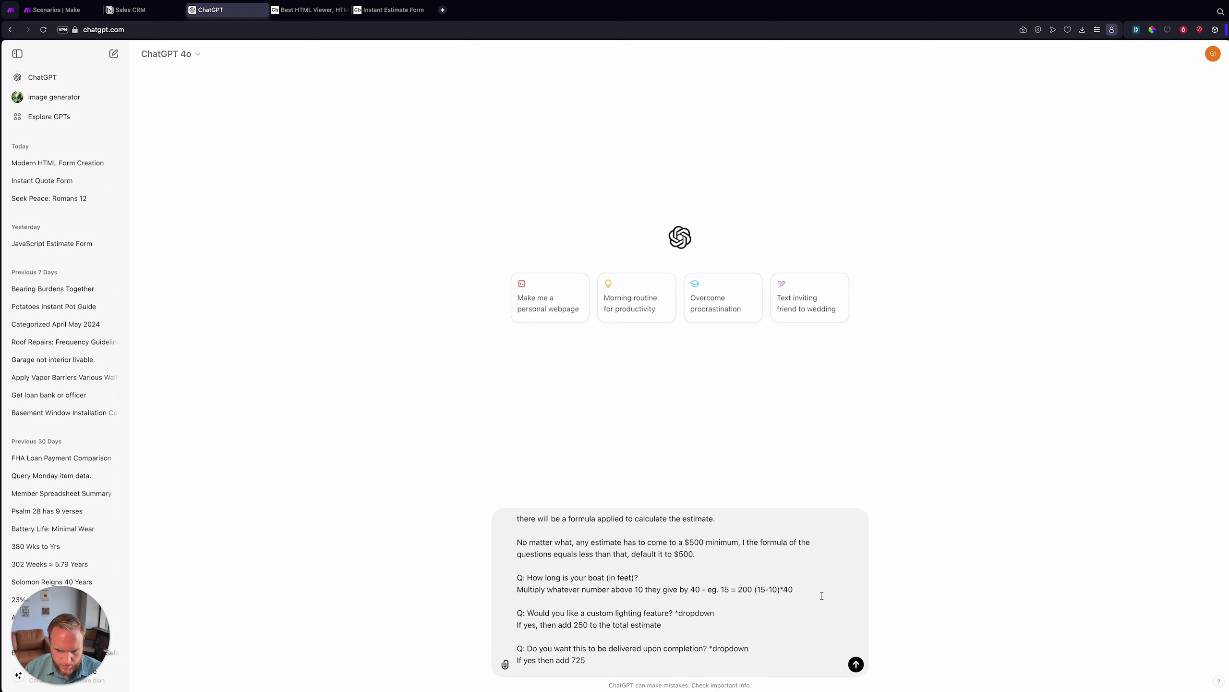
drag(517, 580, 639, 579)
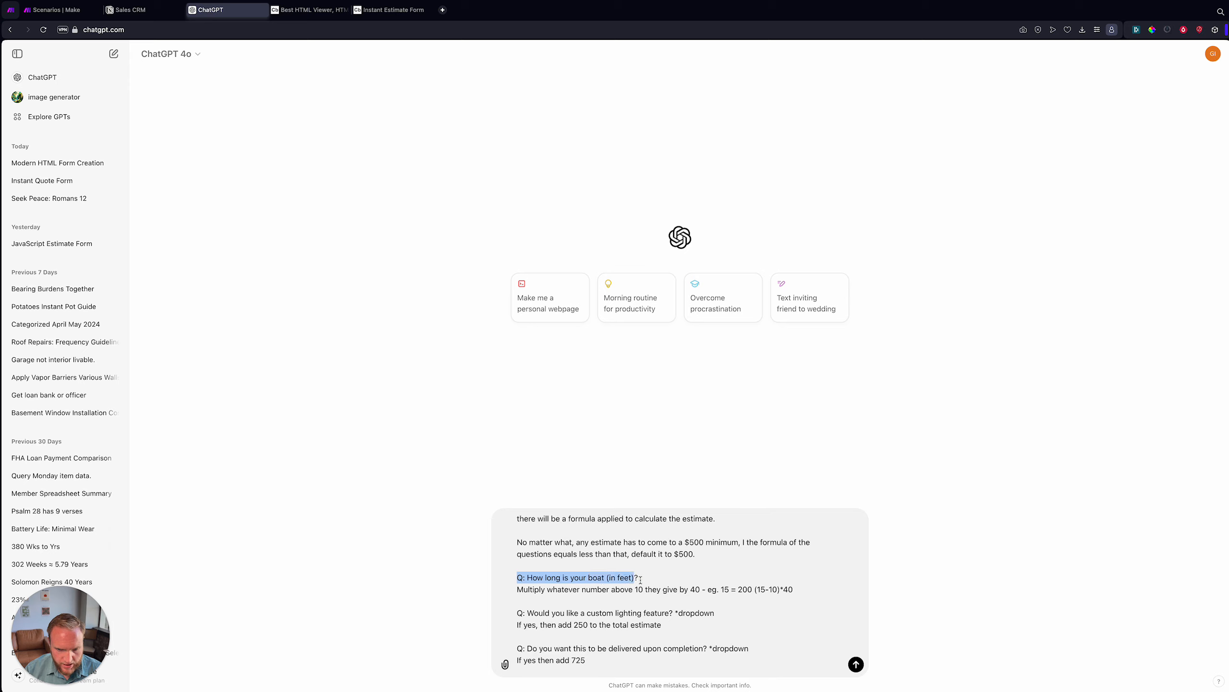
click(640, 578)
drag(518, 588, 825, 597)
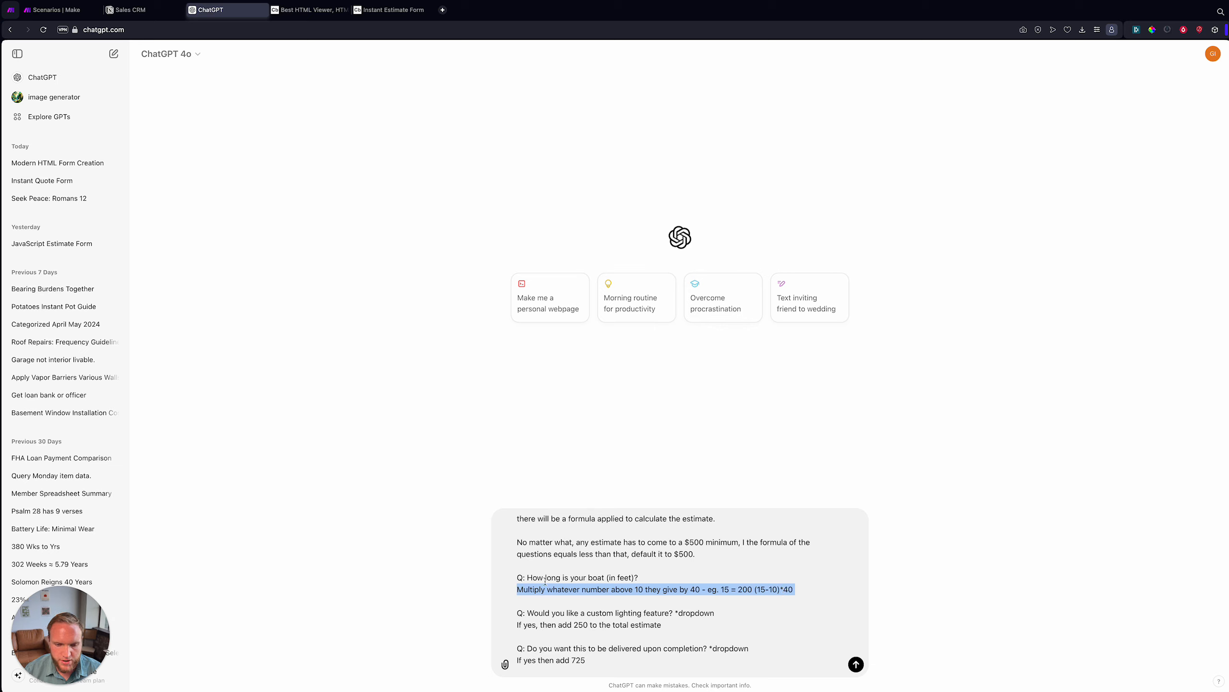
scroll(678, 581, down, 2)
drag(523, 577, 694, 597)
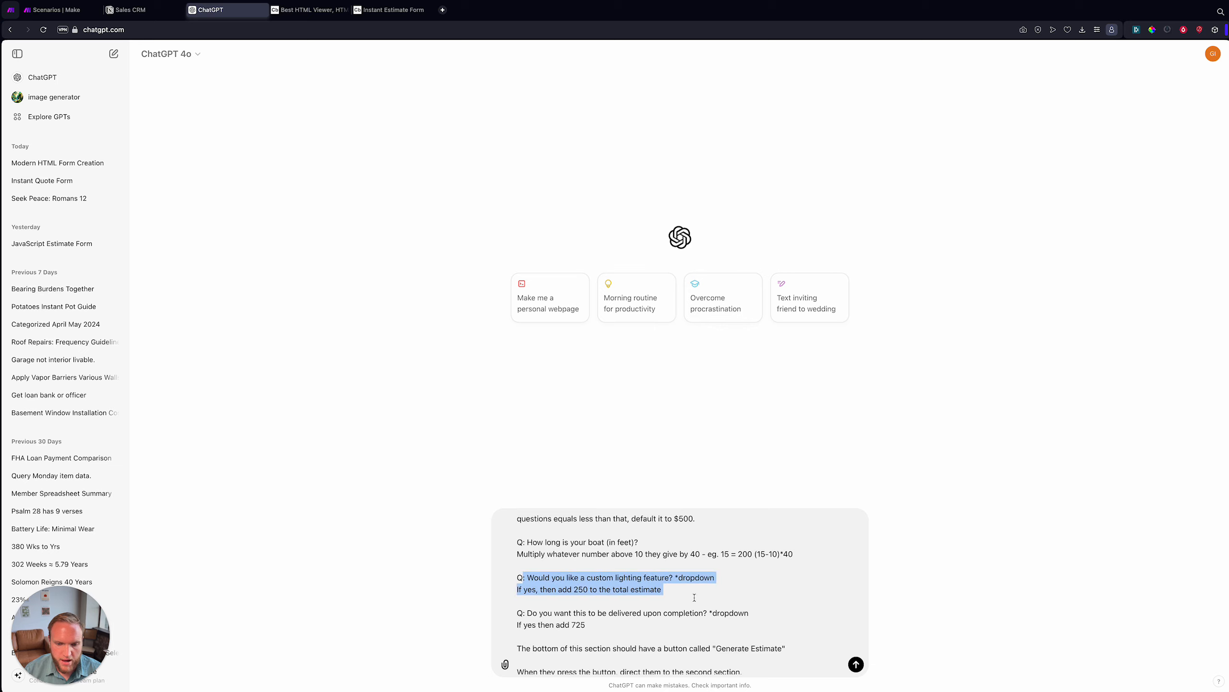
click(685, 579)
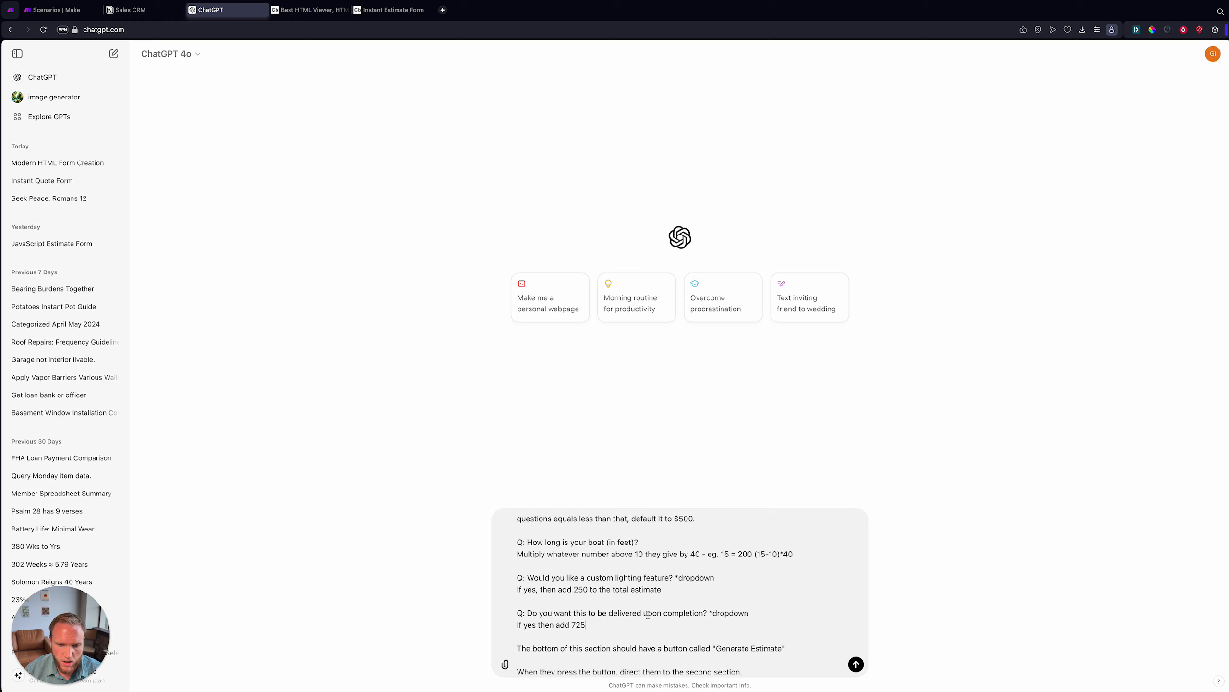
Check the minimum-estimate rule stated above the Section 1 questions.
scroll(535, 610, down, 1)
scroll(571, 611, up, 3)
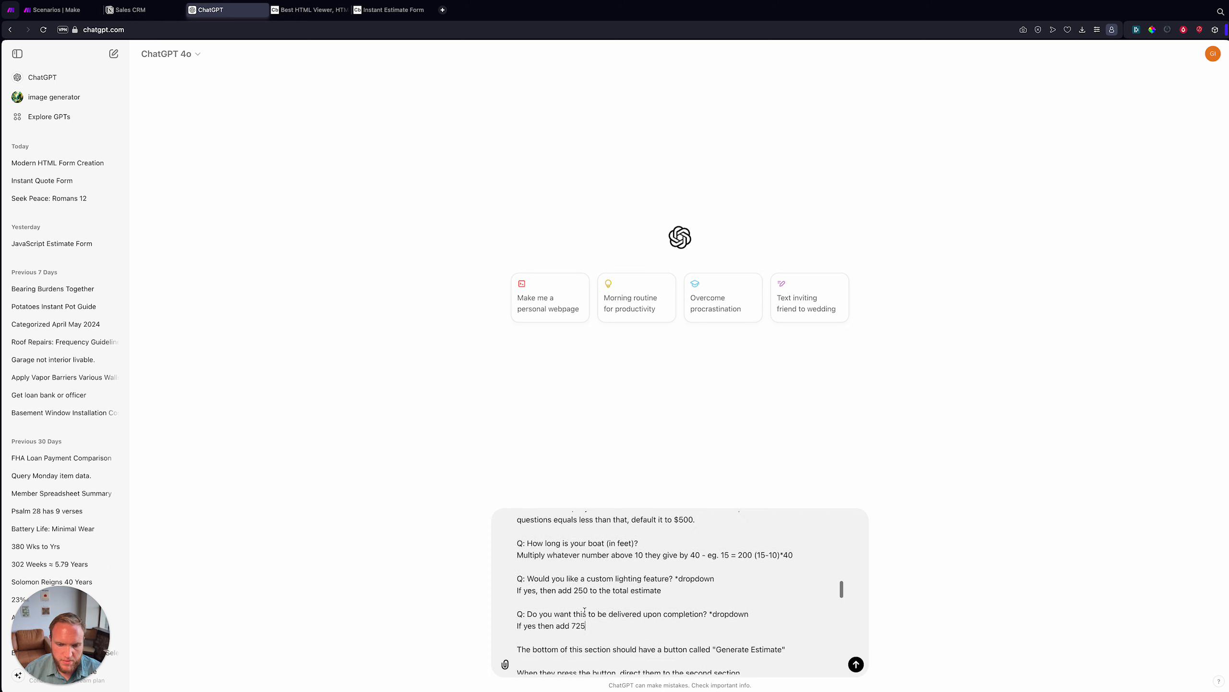
scroll(585, 611, up, 1)
drag(696, 590, 681, 589)
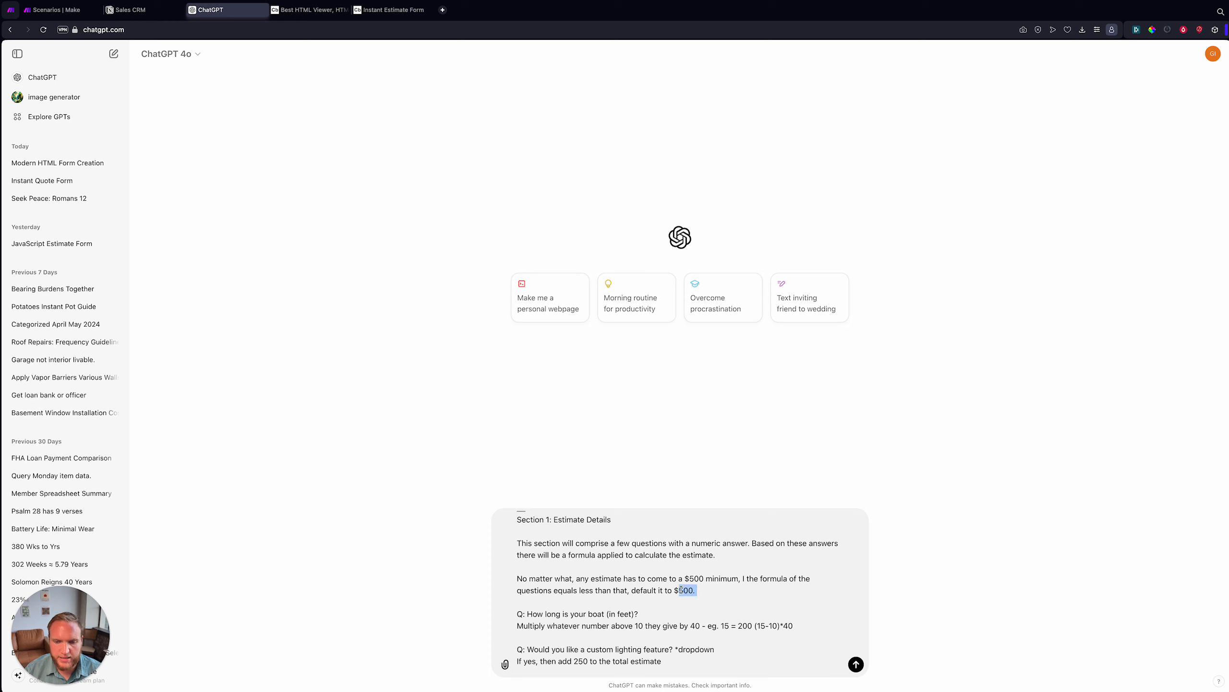
scroll(681, 589, down, 1)
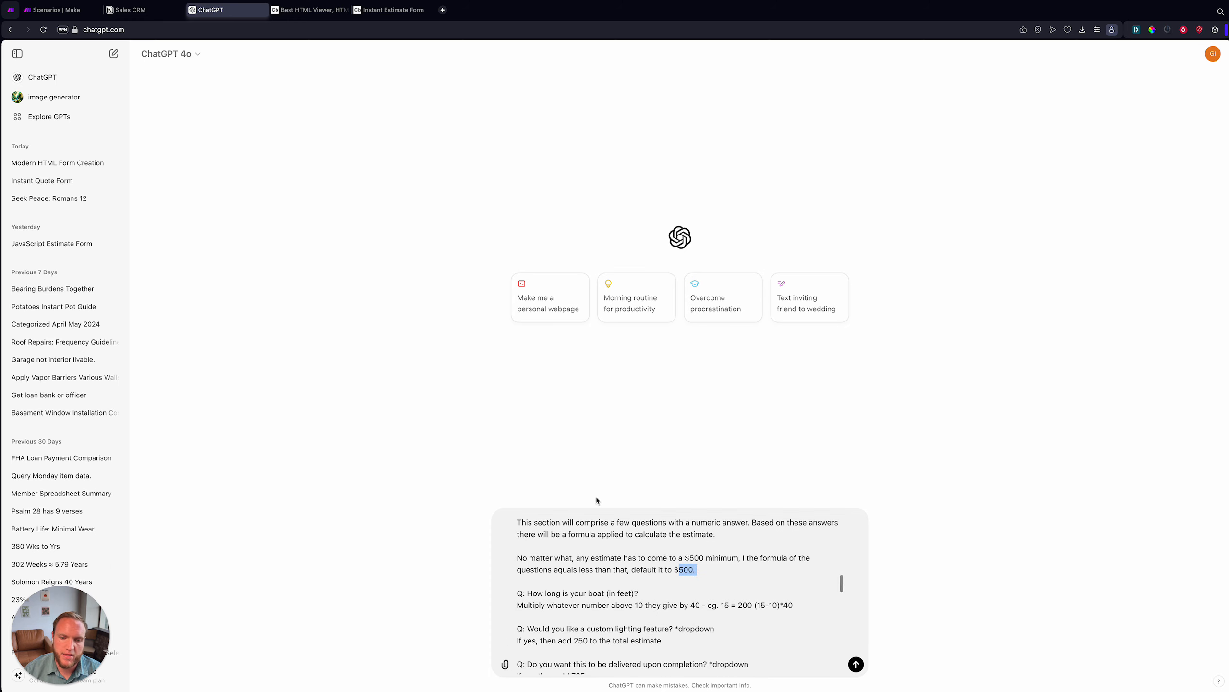
Review the rest of the prompt, from the delivery question through contact info, estimate layout and download rules to the webhook instruction.
scroll(656, 619, down, 4)
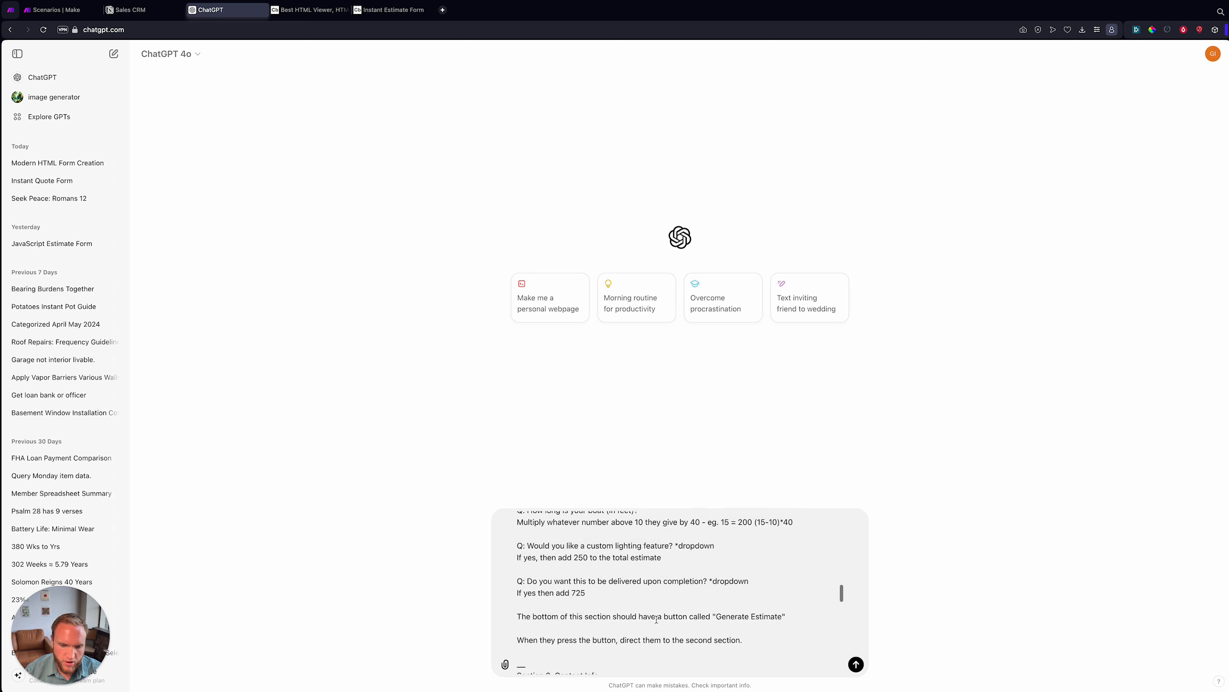
scroll(657, 619, down, 12)
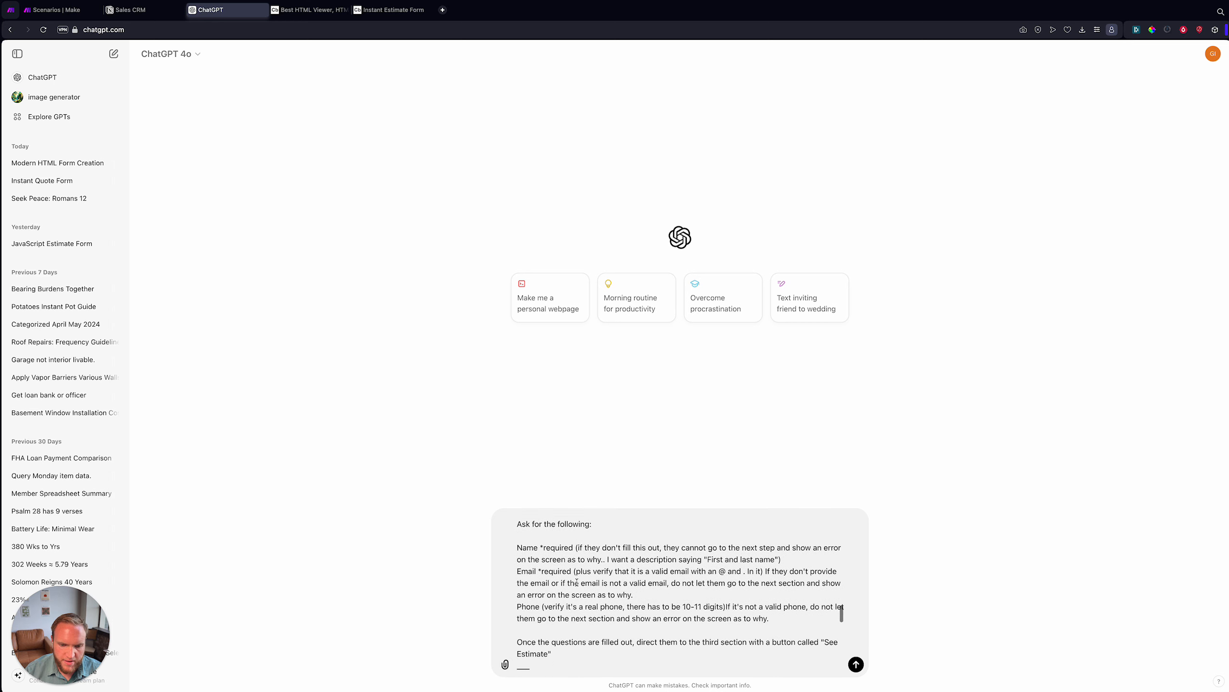
scroll(617, 551, down, 15)
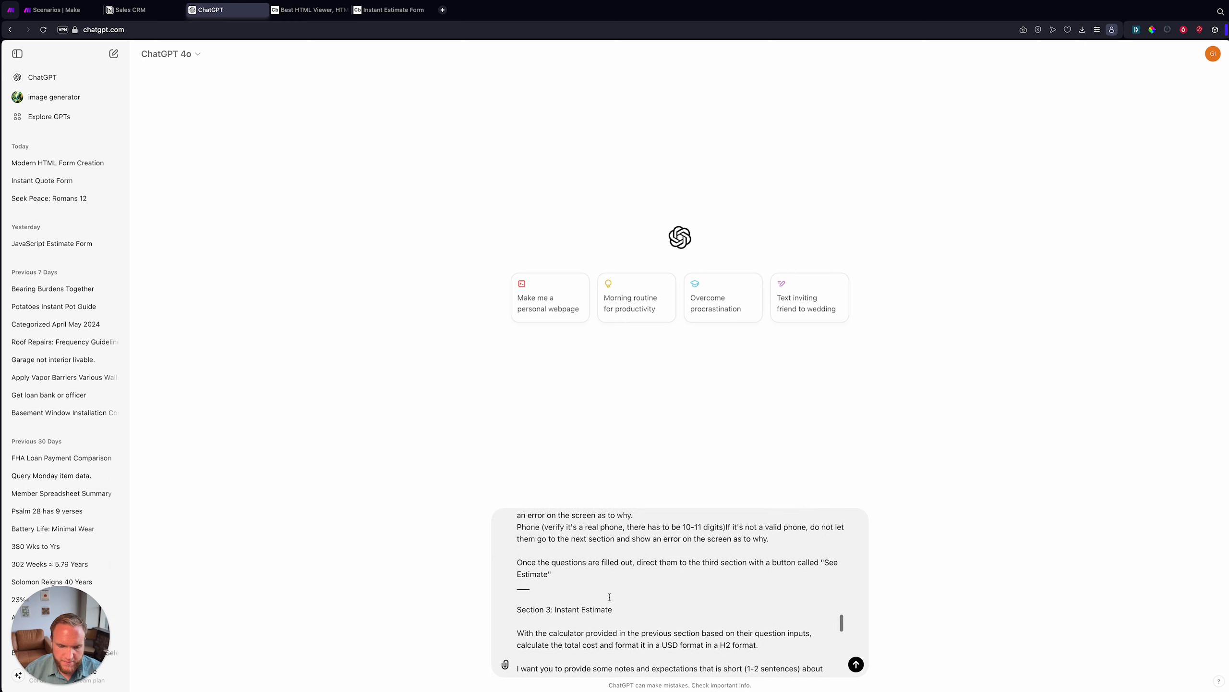
scroll(612, 617, down, 15)
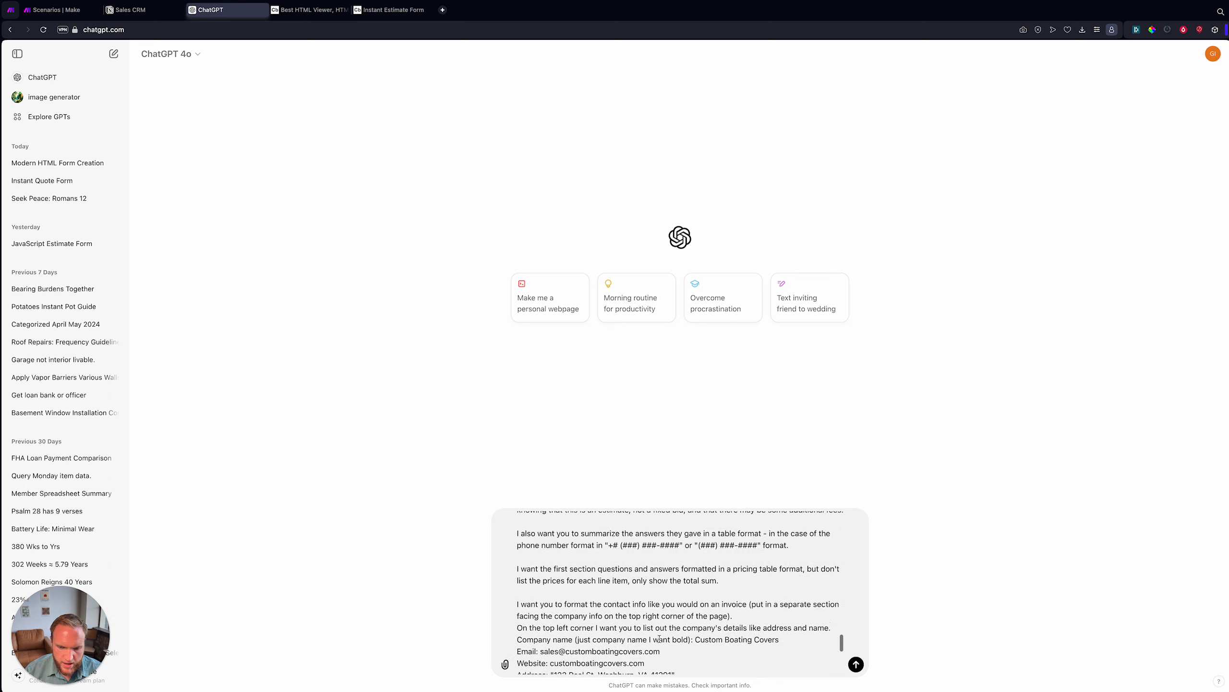
scroll(660, 638, down, 3)
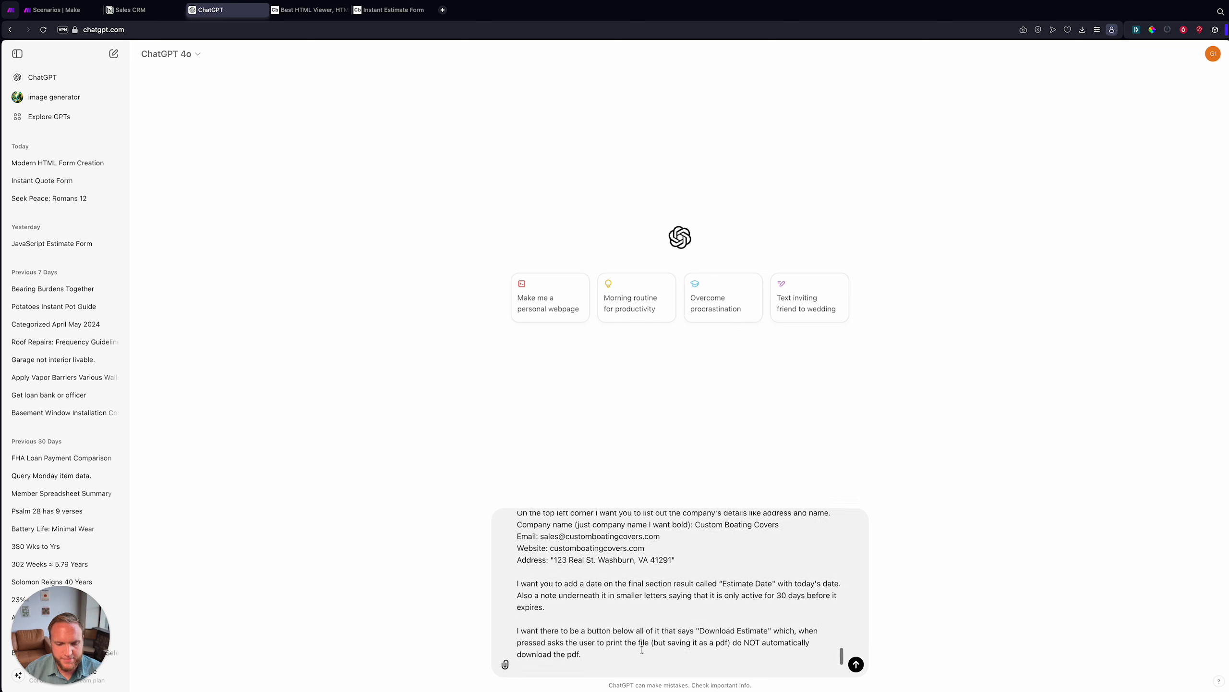
scroll(589, 551, down, 2)
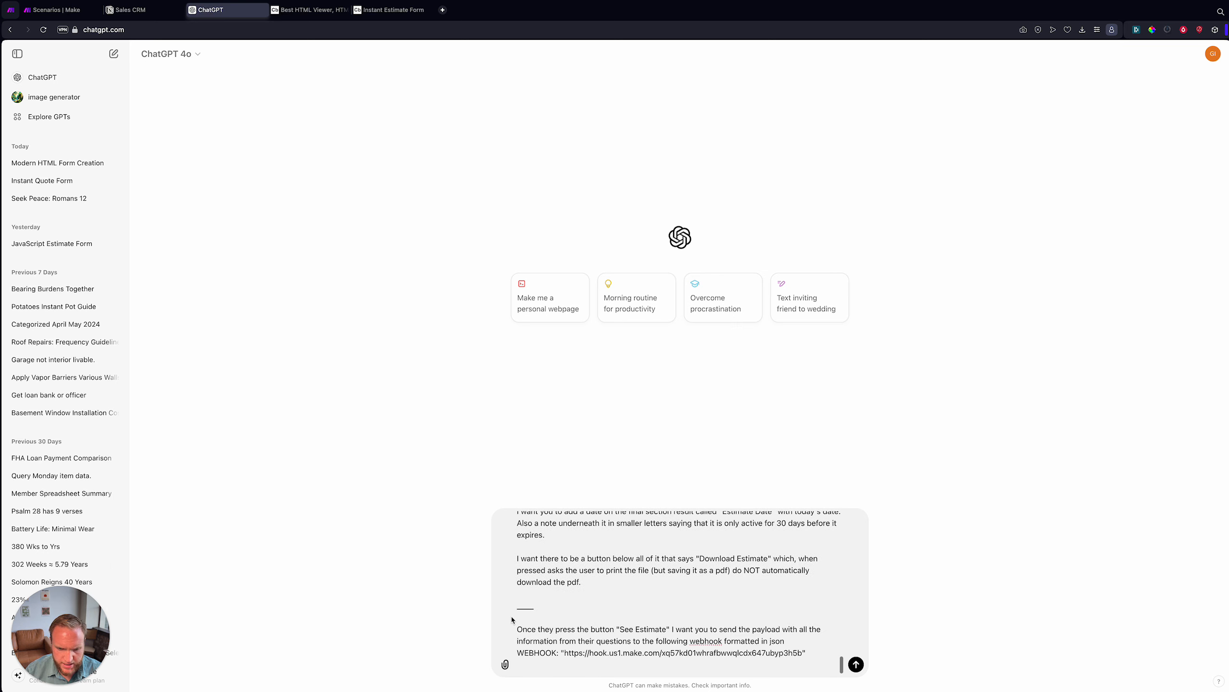
drag(801, 654, 517, 623)
click(557, 627)
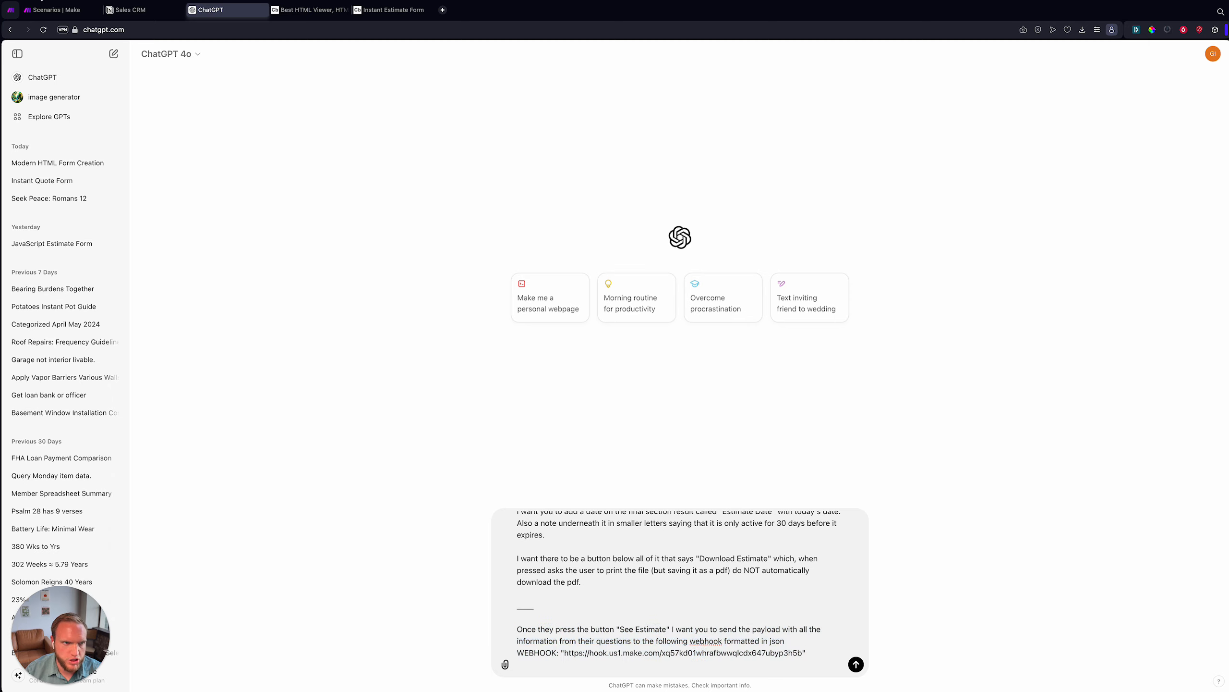
Switch to Make, close the scenarios list page, and dismiss the run output in the Integration Webhooks scenario.
click(54, 10)
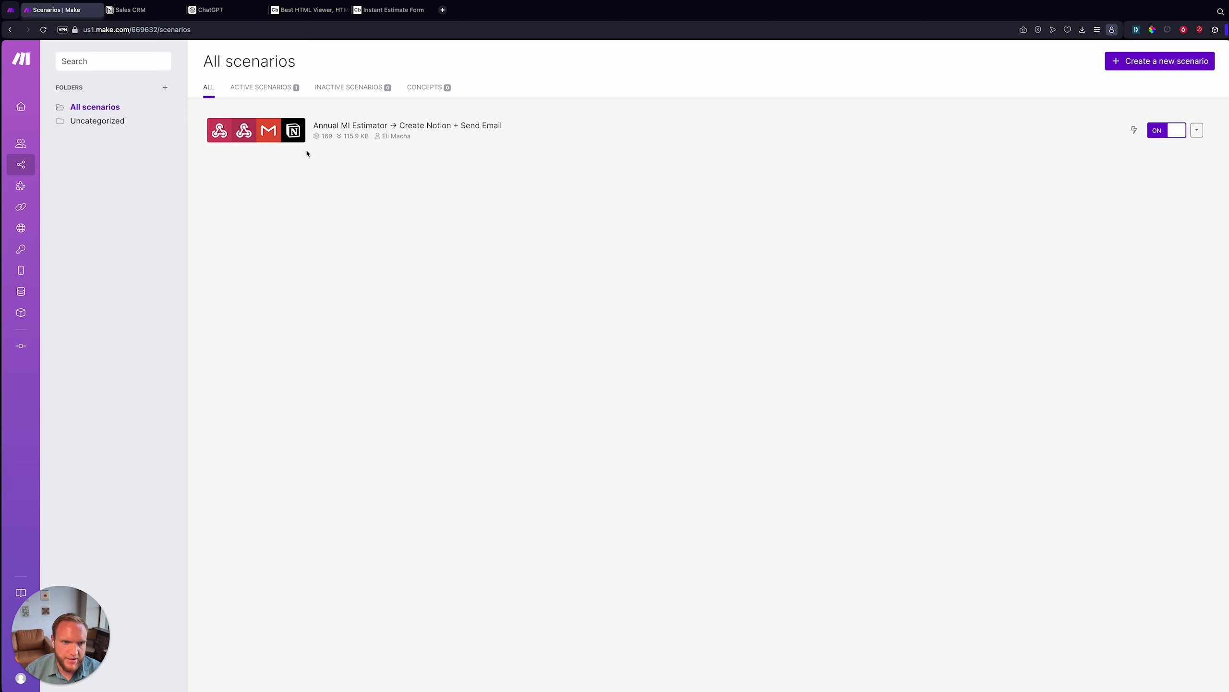
click(28, 10)
click(16, 13)
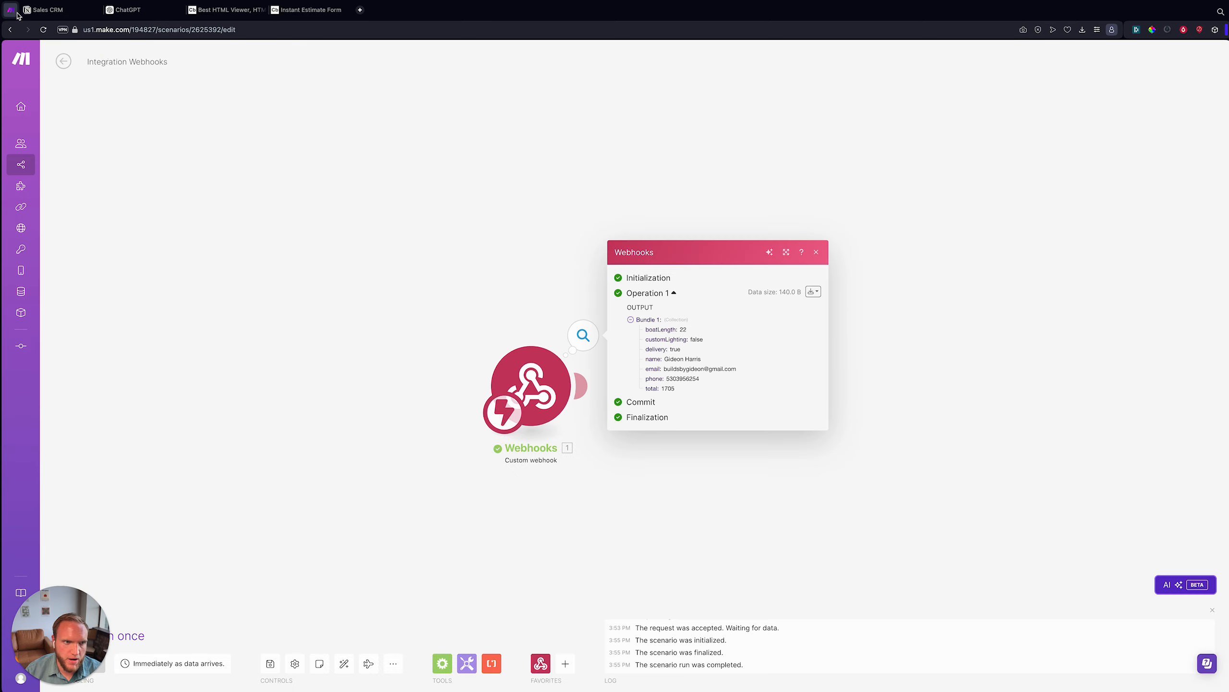
click(503, 246)
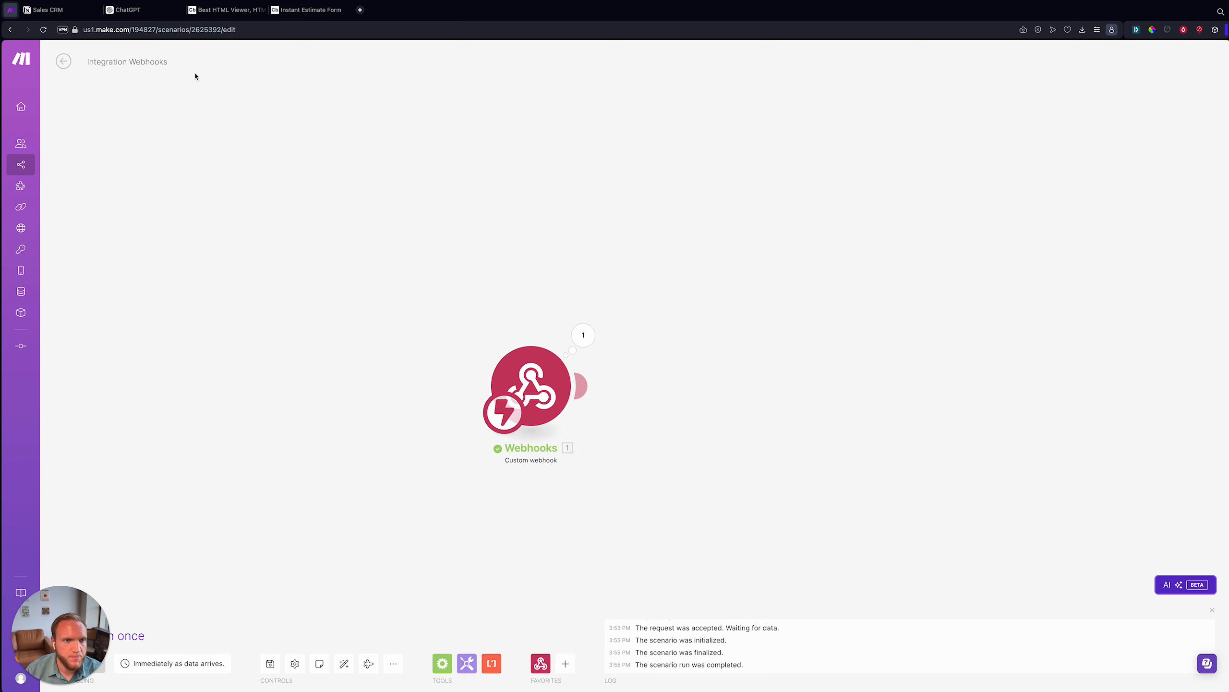
Return to the ChatGPT conversation and submit the estimate-form prompt.
click(309, 10)
click(227, 10)
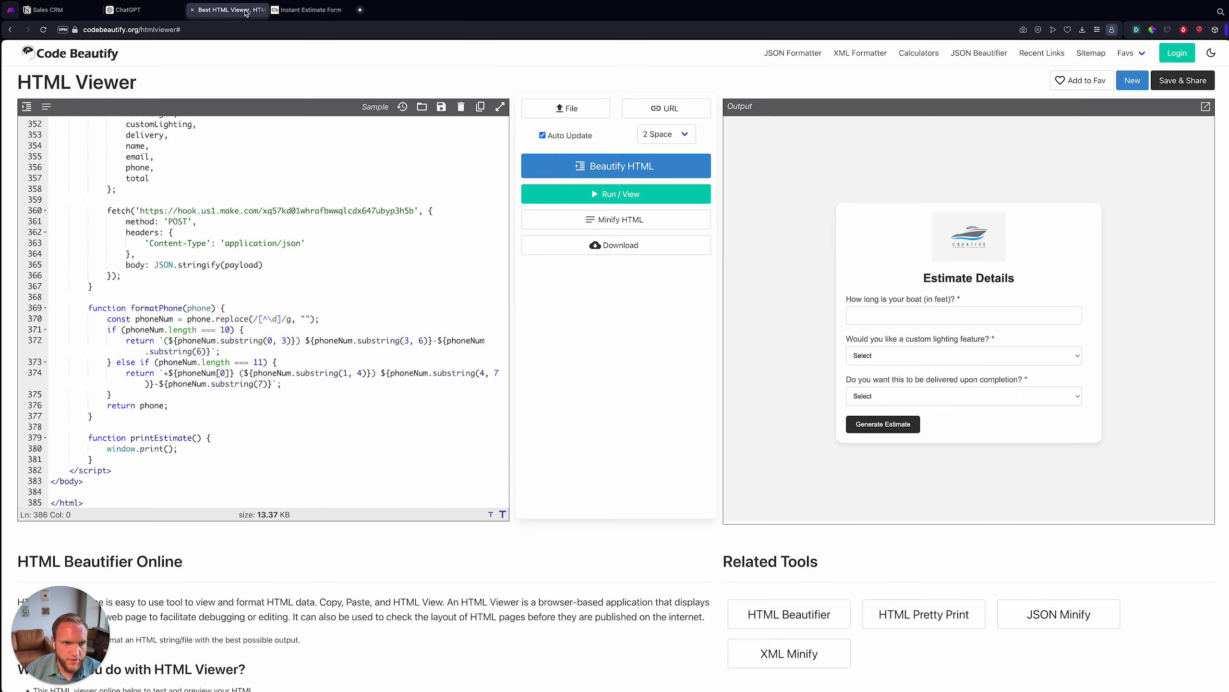
click(151, 14)
click(855, 664)
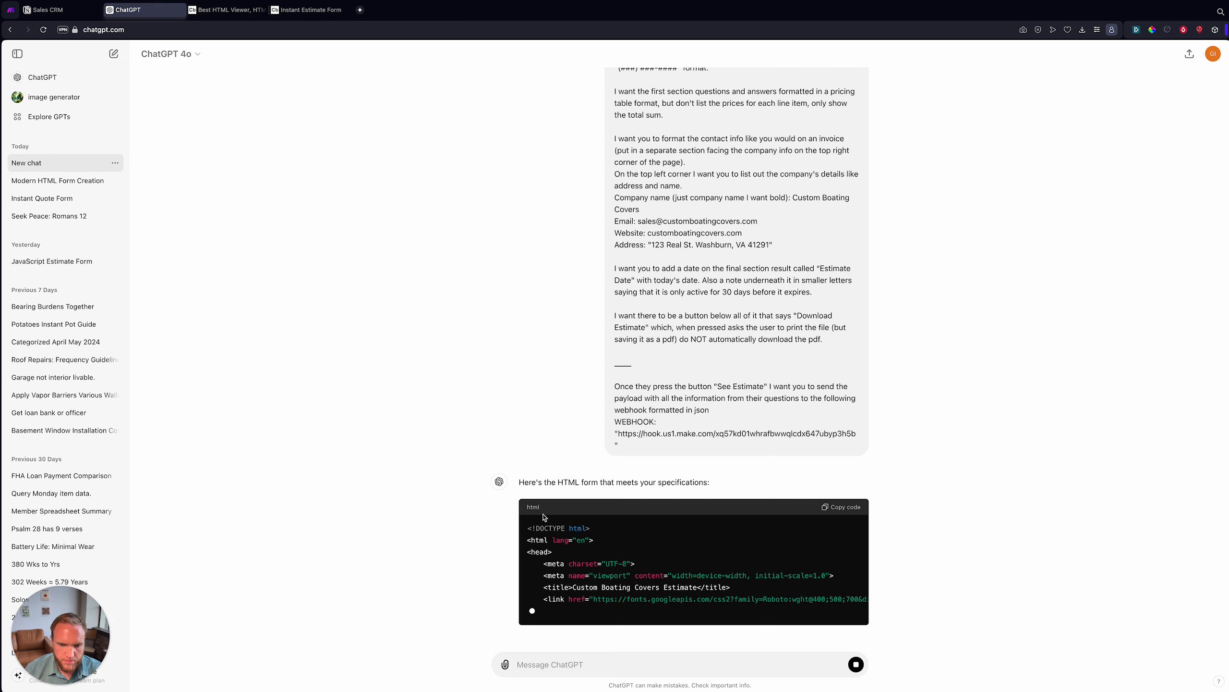
In Code Beautify's HTML Viewer, look through the existing estimate form code while the new code is being generated.
click(227, 10)
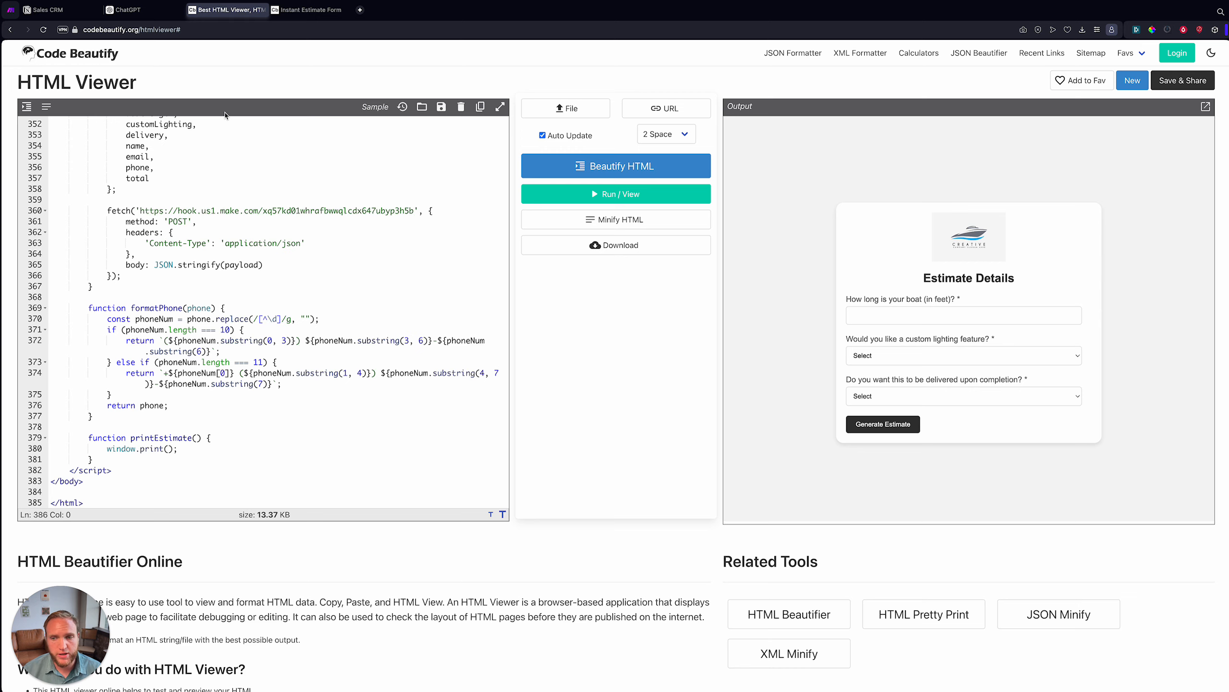
scroll(213, 291, up, 10)
click(211, 336)
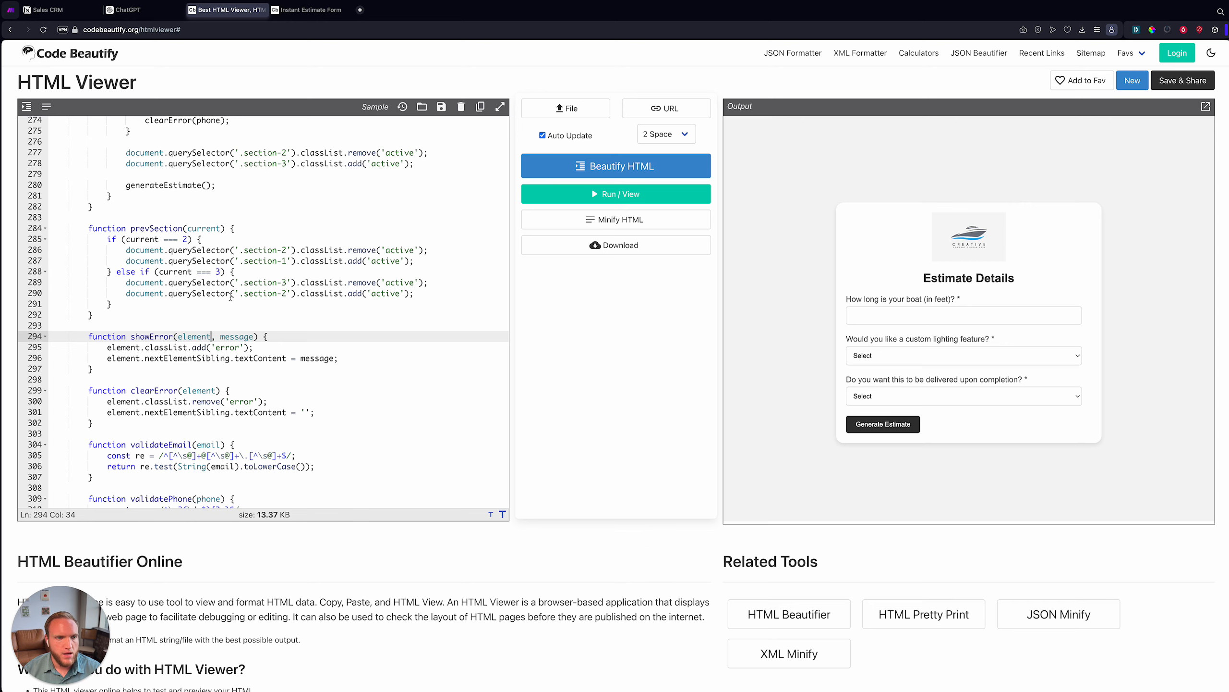
scroll(231, 297, up, 12)
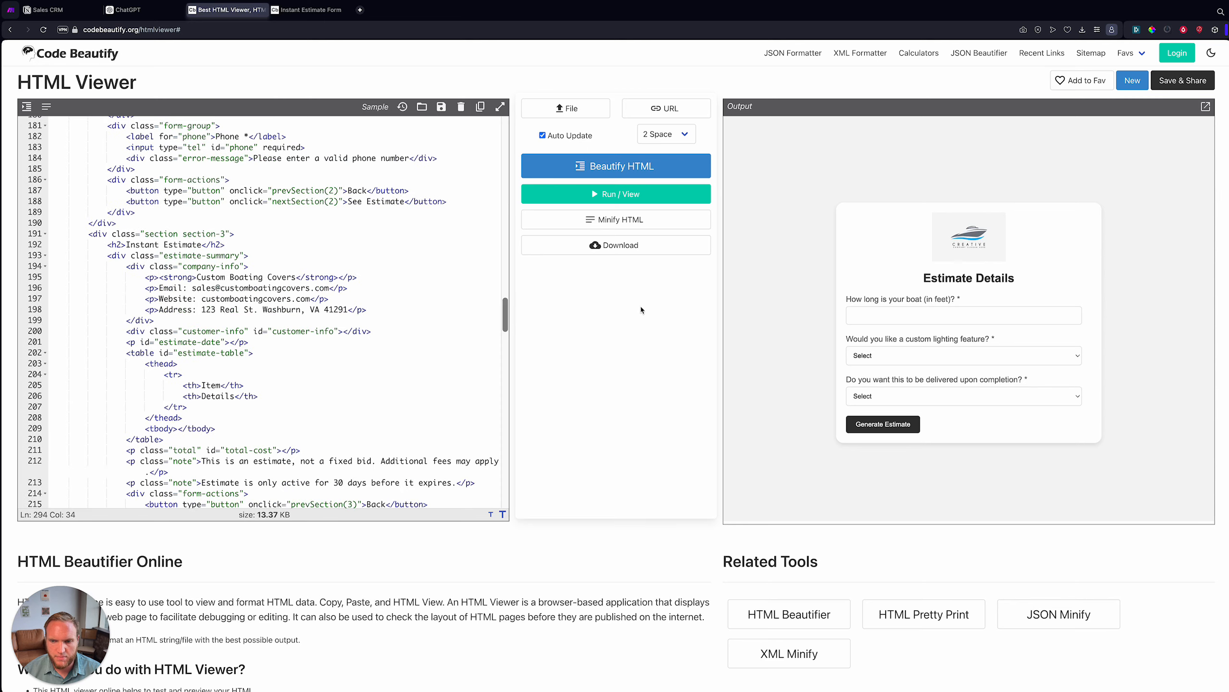
Go back to ChatGPT, follow the HTML code being generated, and have it continue generating from where it stopped.
click(128, 10)
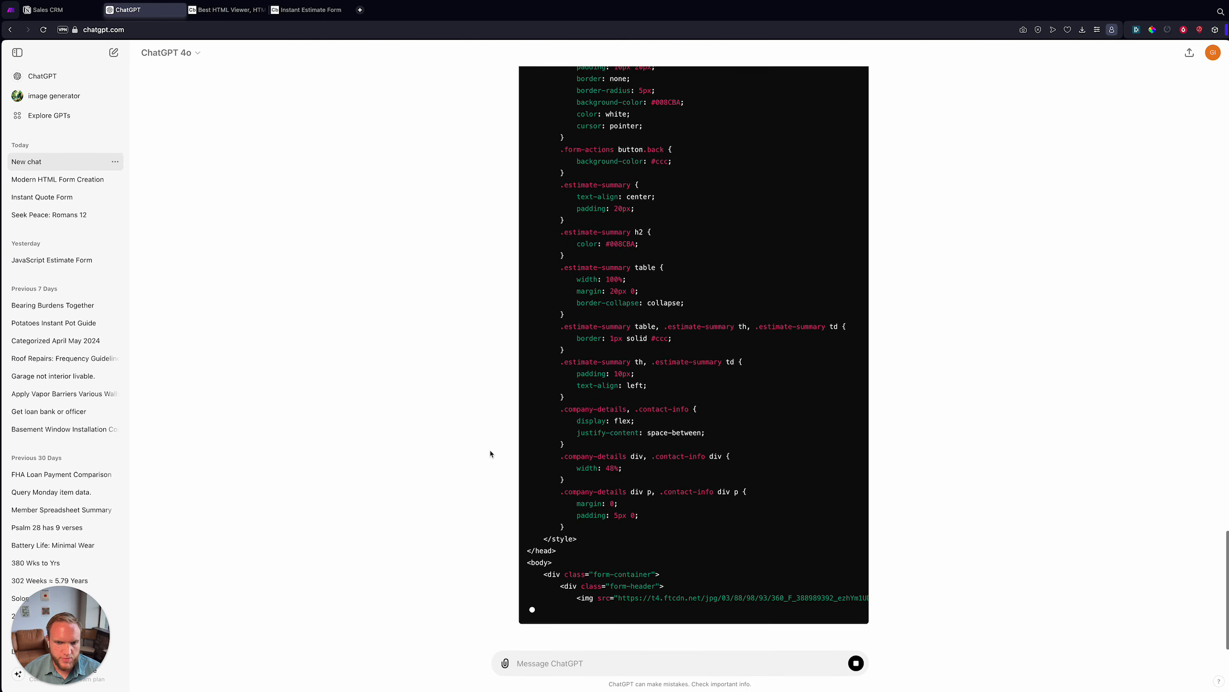
scroll(605, 341, up, 6)
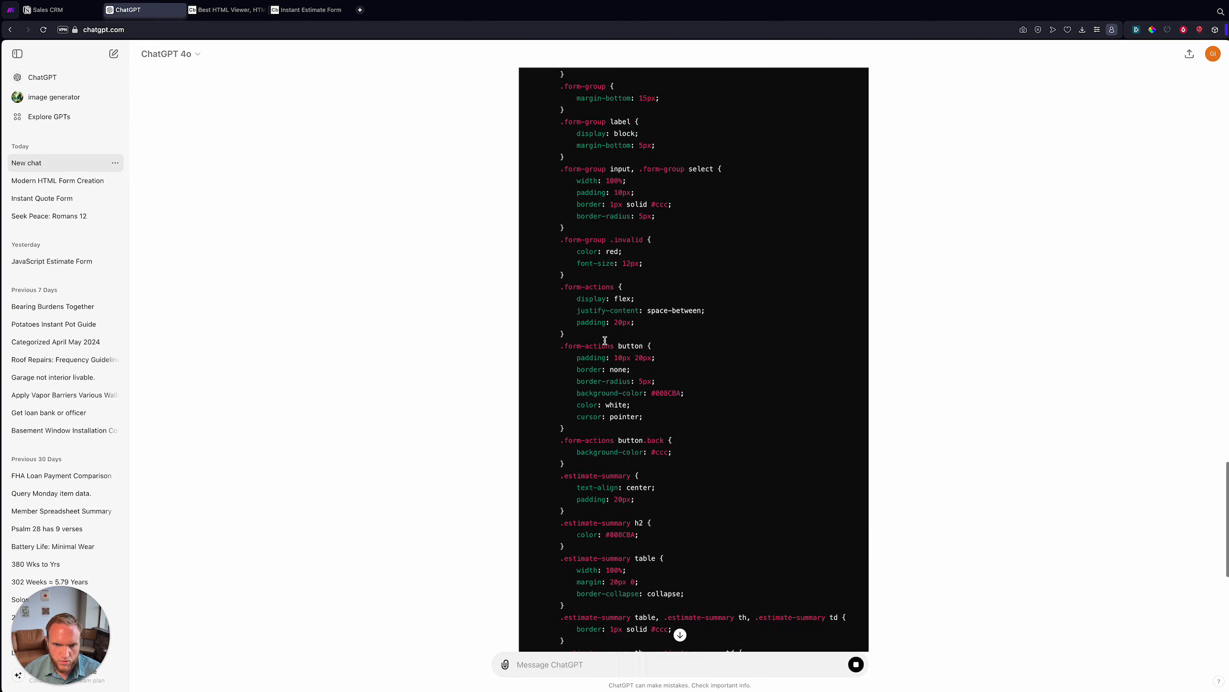
scroll(605, 340, down, 10)
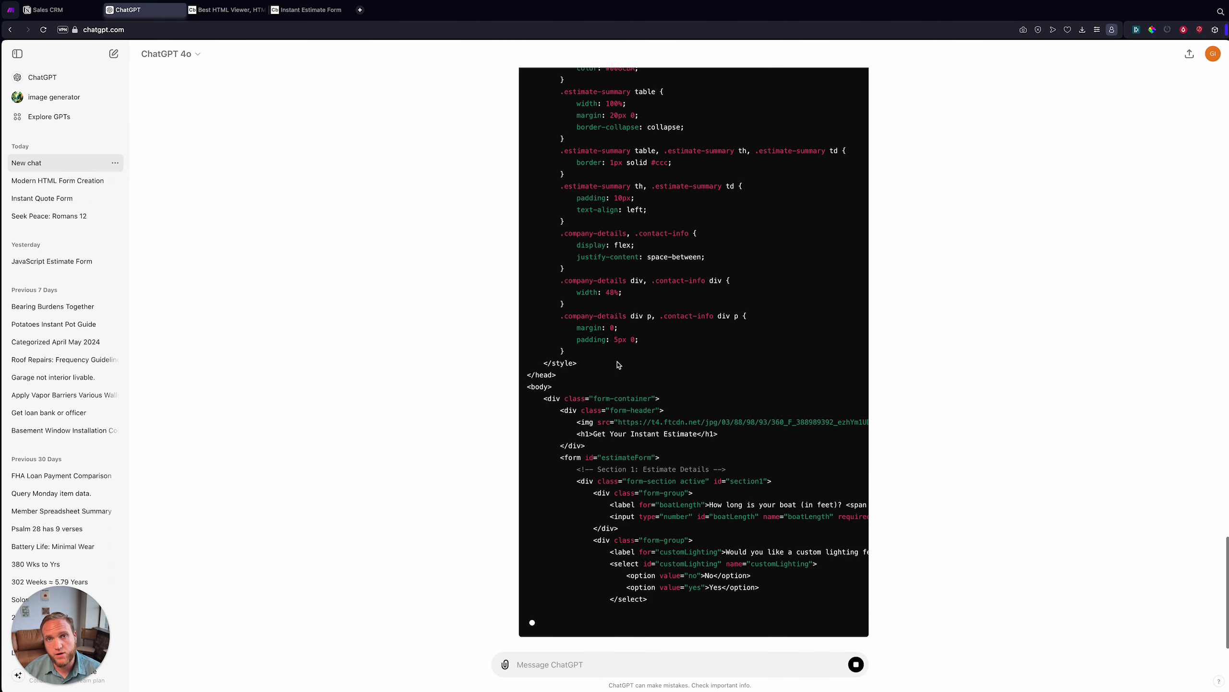
scroll(726, 504, up, 1)
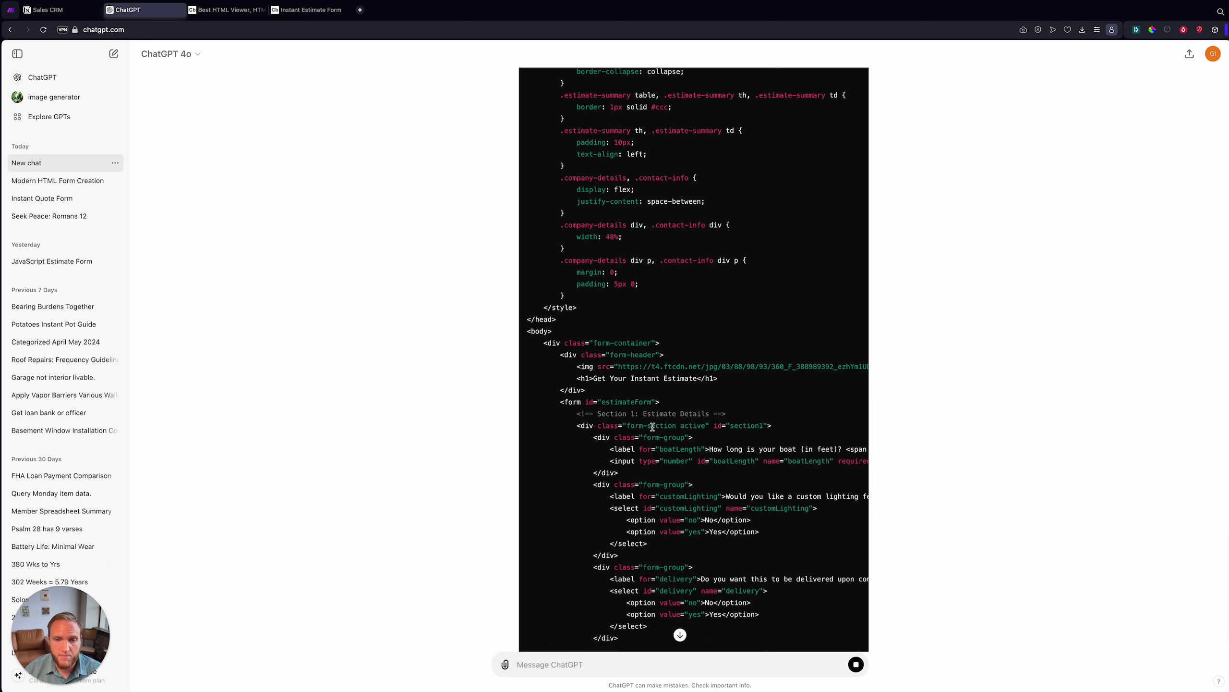
scroll(652, 426, down, 3)
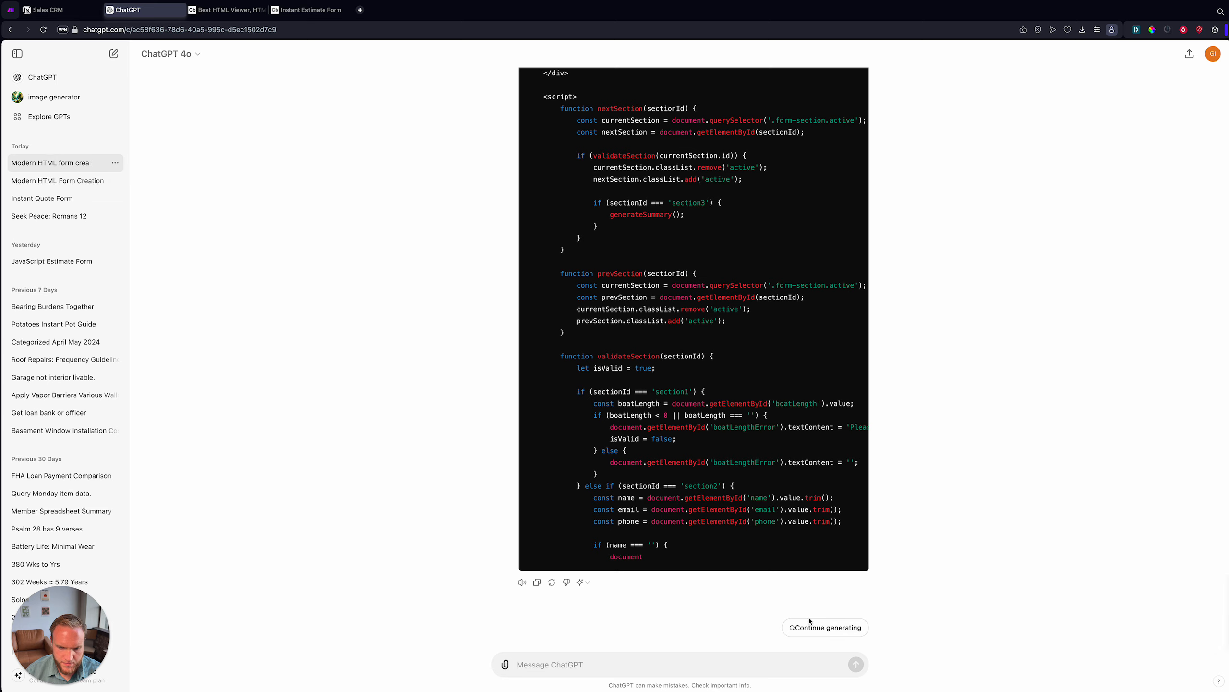
click(815, 627)
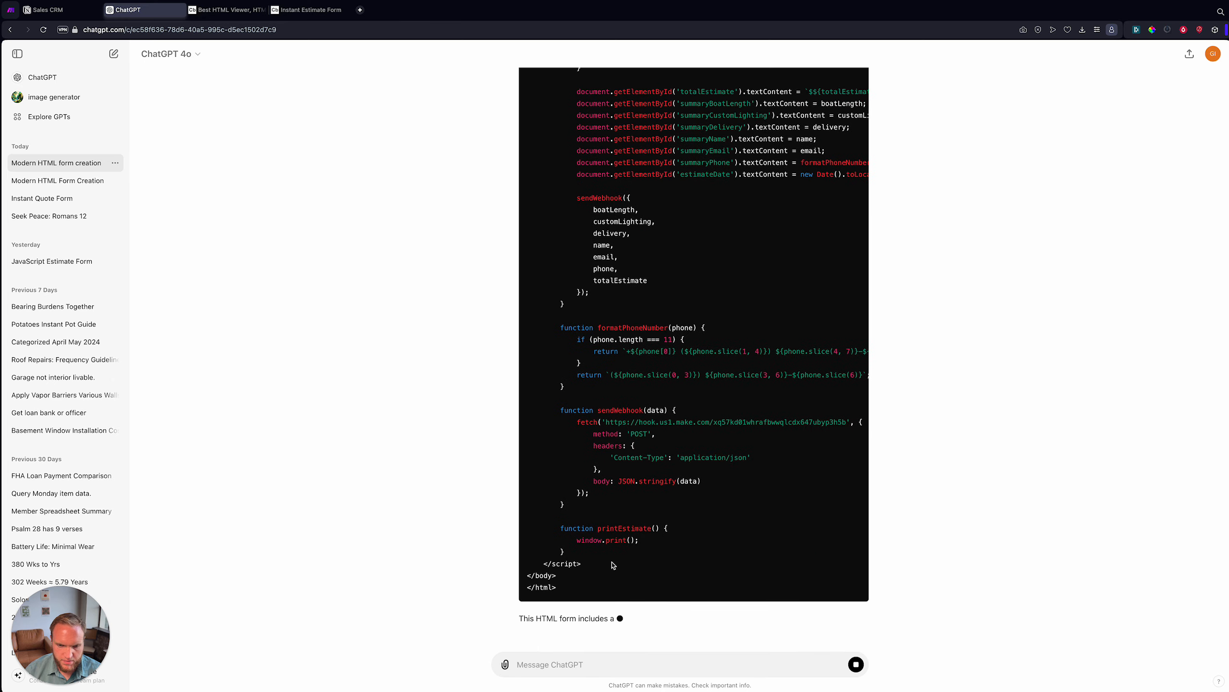
Copy the complete generated HTML code and use it to replace all the code in Code Beautify's HTML Viewer.
scroll(629, 577, up, 15)
scroll(612, 564, up, 20)
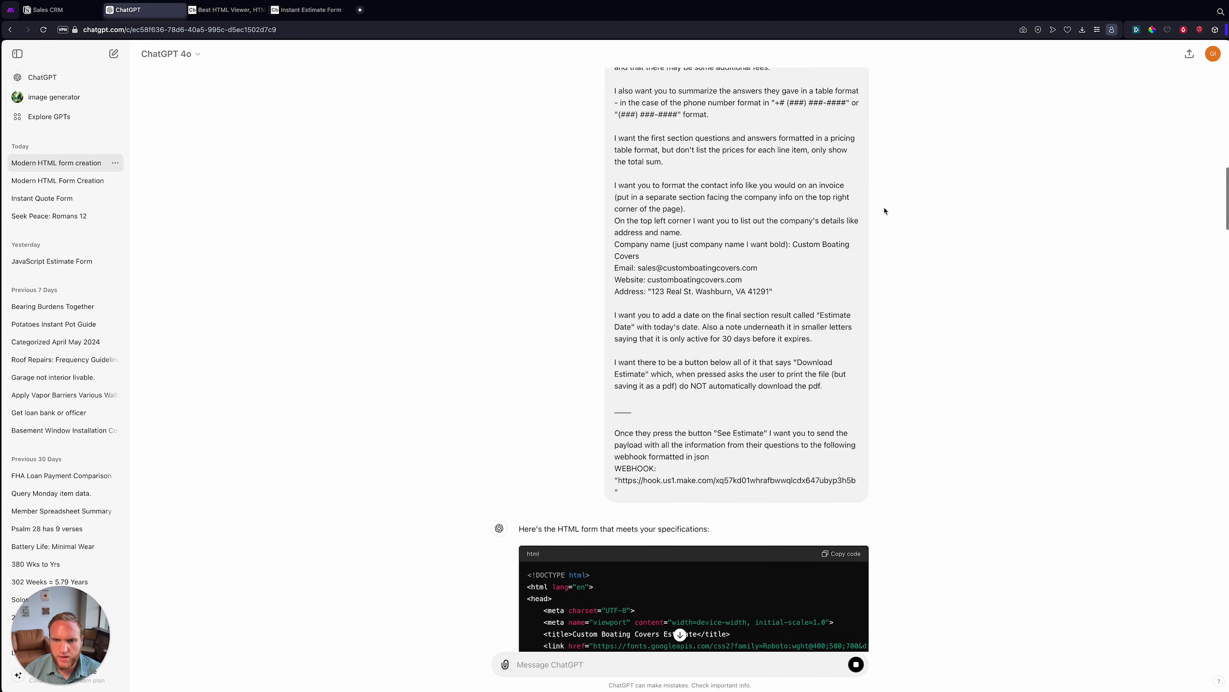
click(841, 470)
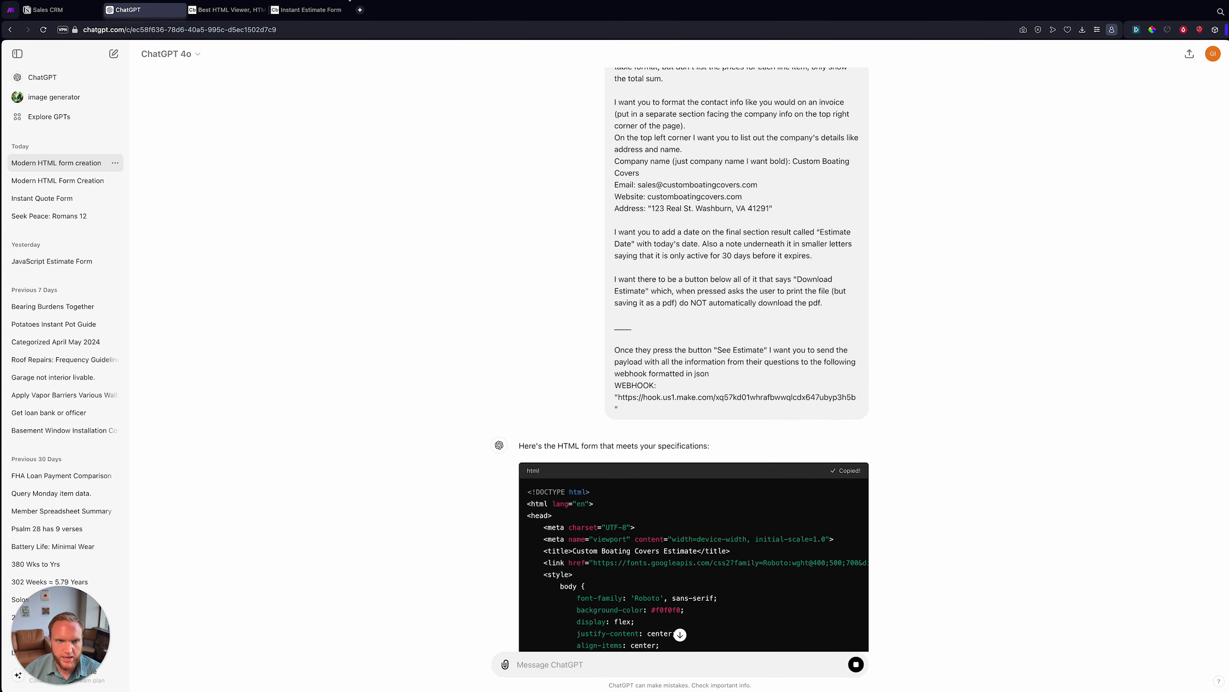
click(211, 10)
click(229, 243)
key(super+a)
key(BackSpace)
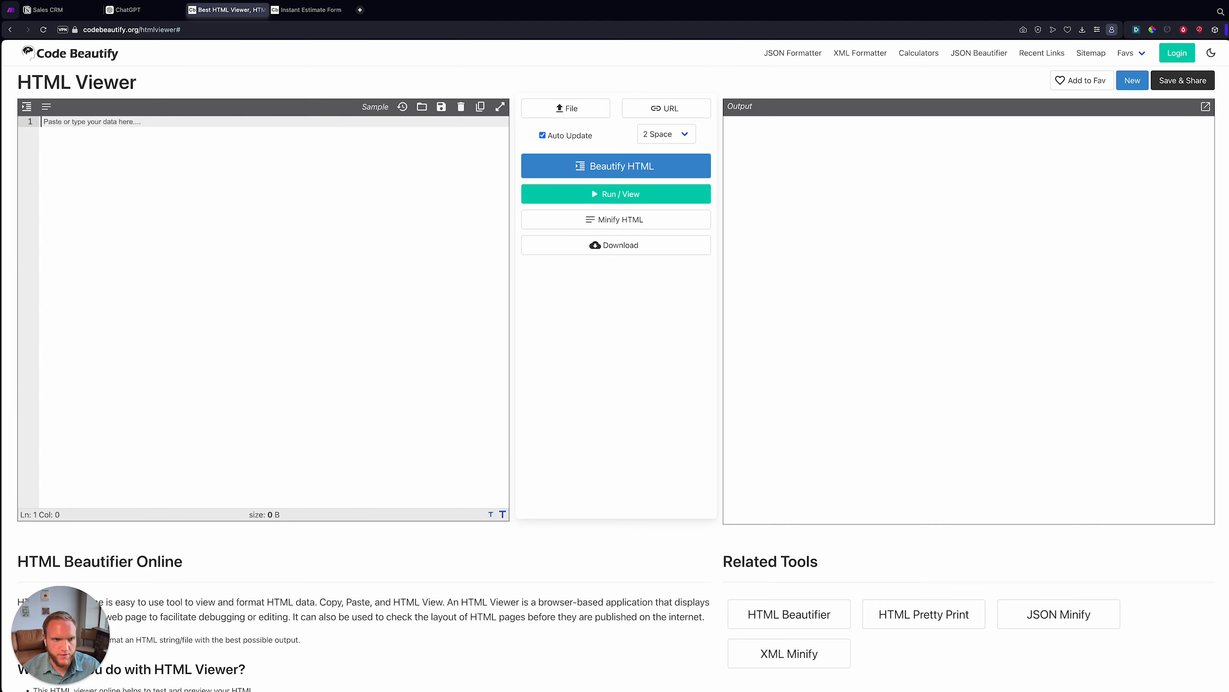
key(super+v)
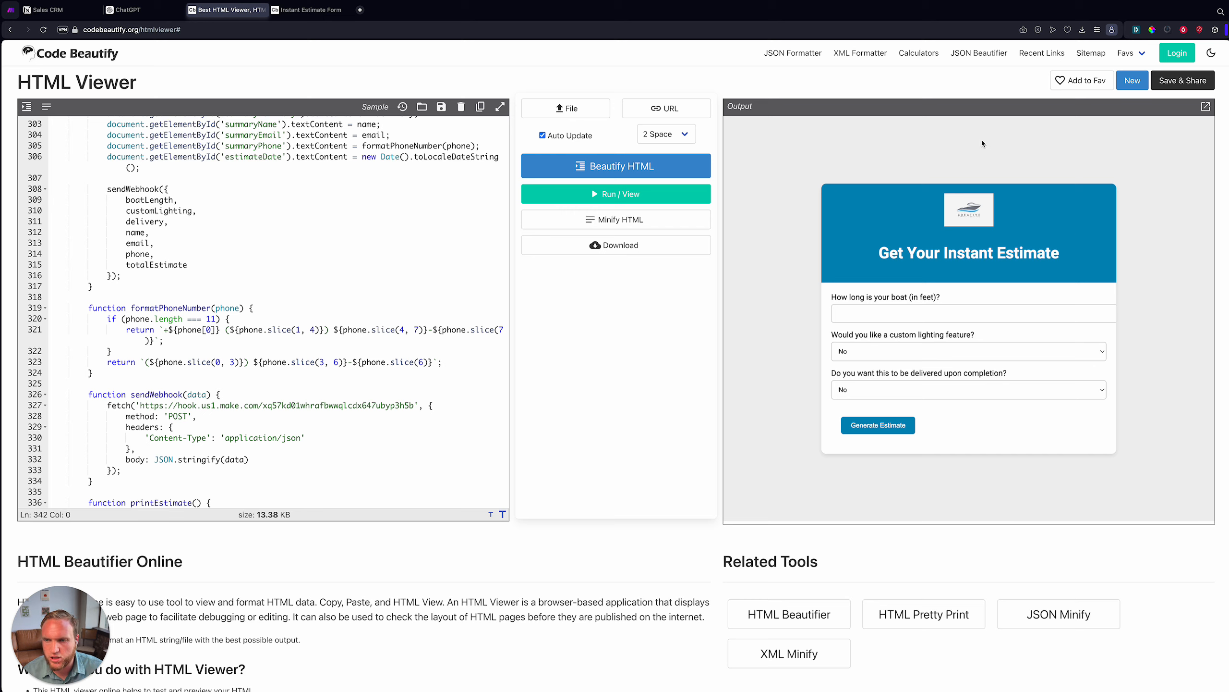
In the form preview, enter a boat length of 22, choose Yes for custom lighting and delivery, and generate the estimate.
click(887, 315)
click(893, 351)
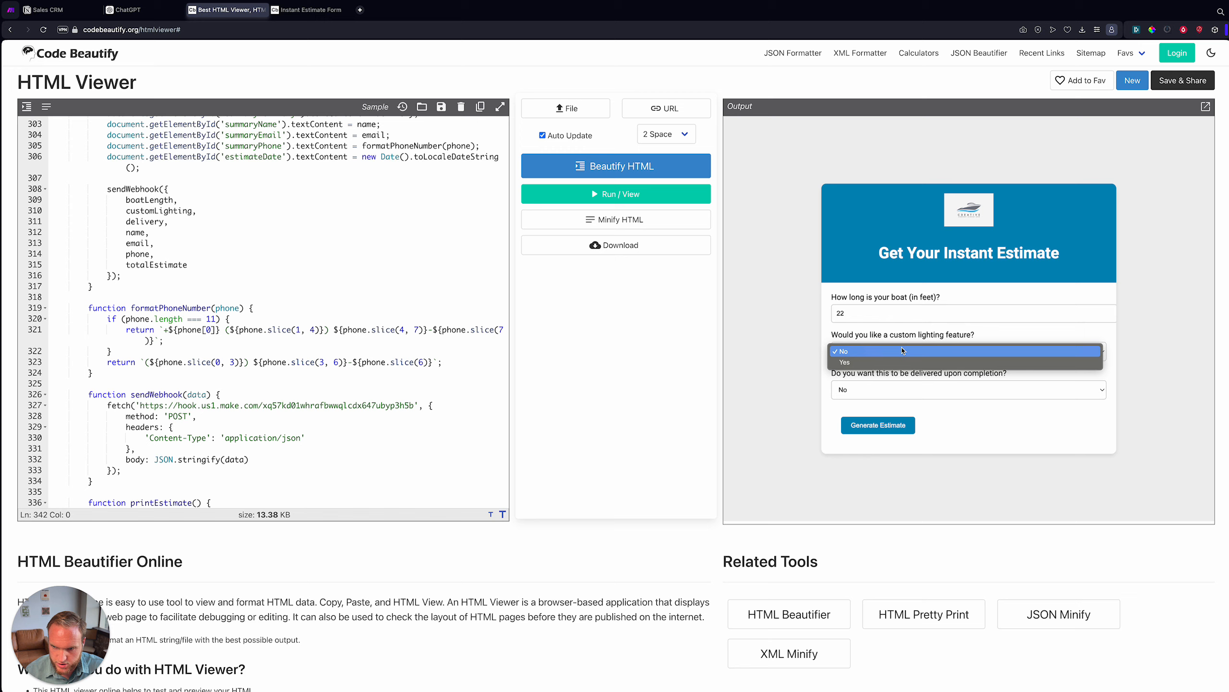
click(871, 362)
click(864, 389)
click(864, 389)
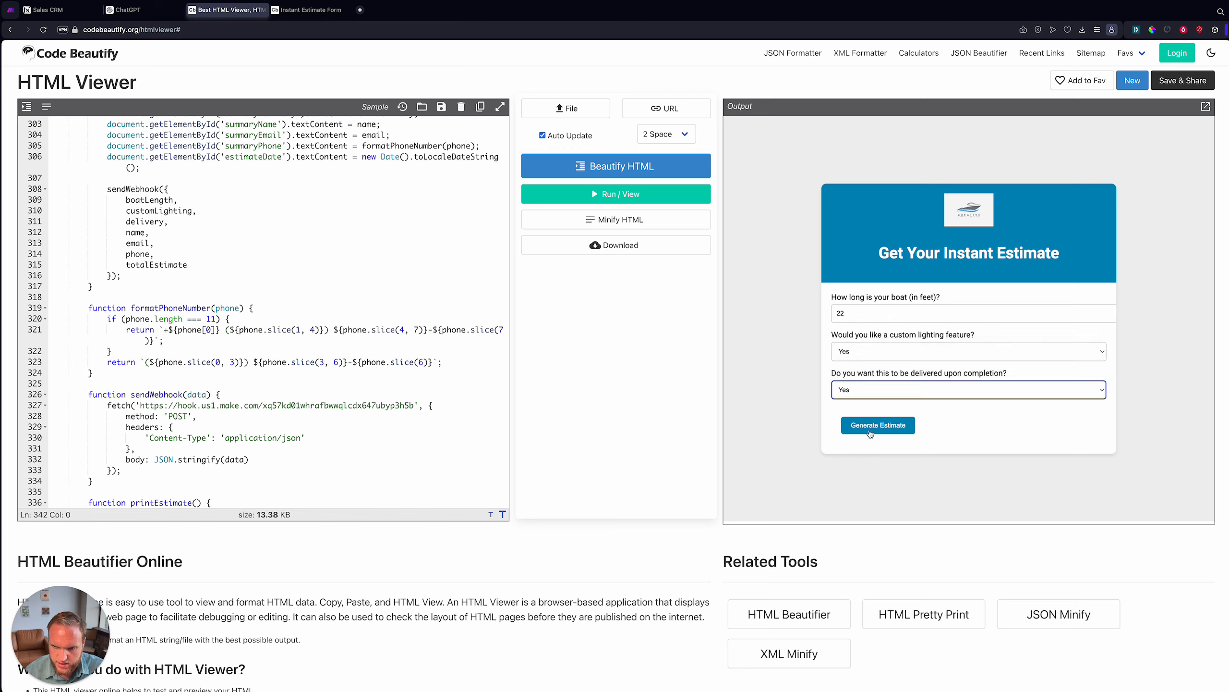
click(874, 425)
Enter the customer's full name and test the contact form's validation by requesting the estimate with email and phone left blank.
click(900, 313)
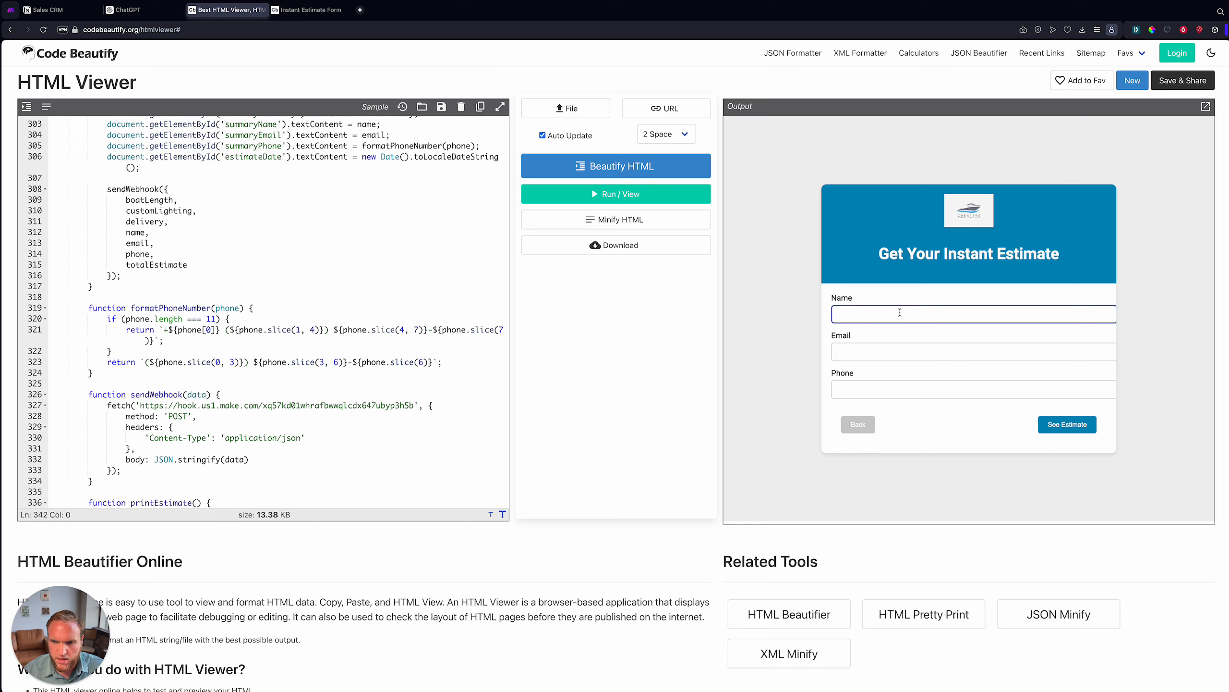
text(Gideon Harris)
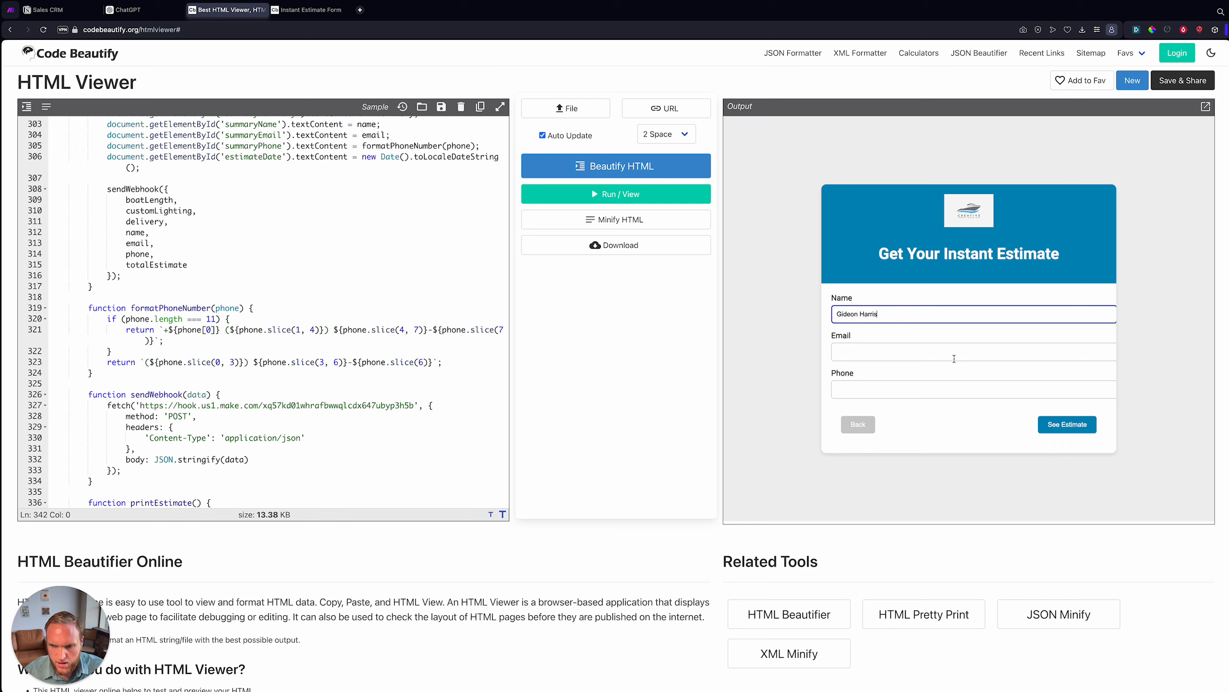
double_click(964, 365)
click(1049, 431)
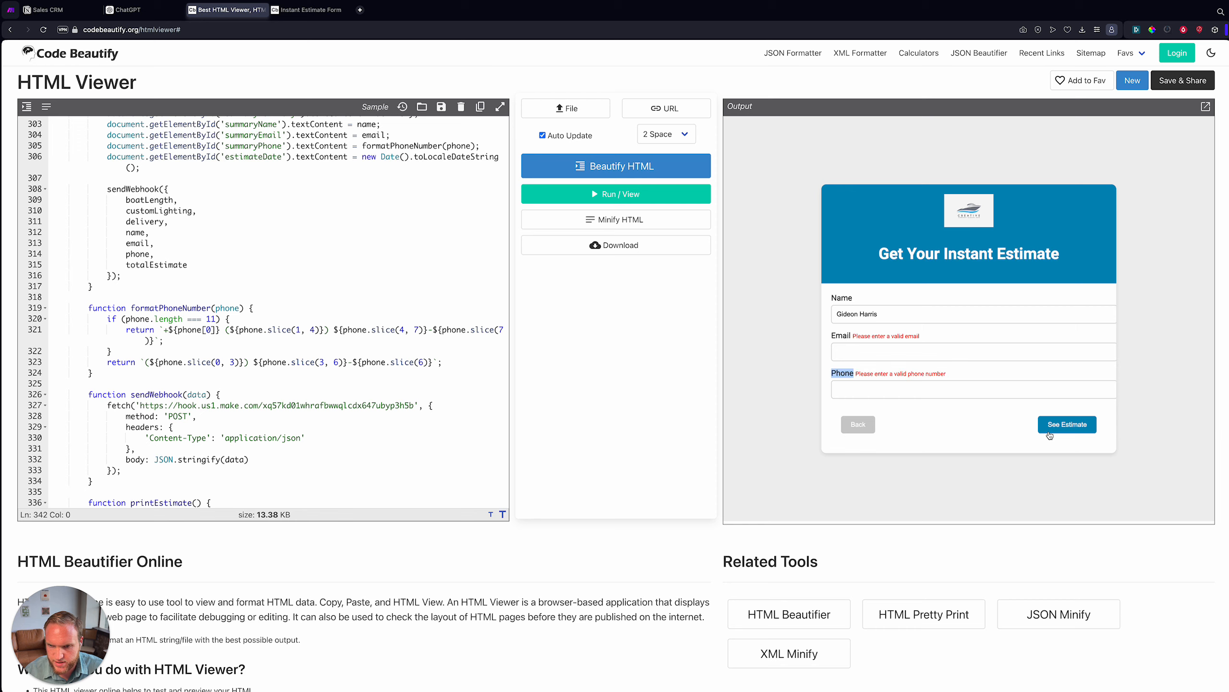
drag(827, 339, 920, 340)
Fill in the customer's email address and phone number, and request the estimate again.
click(912, 342)
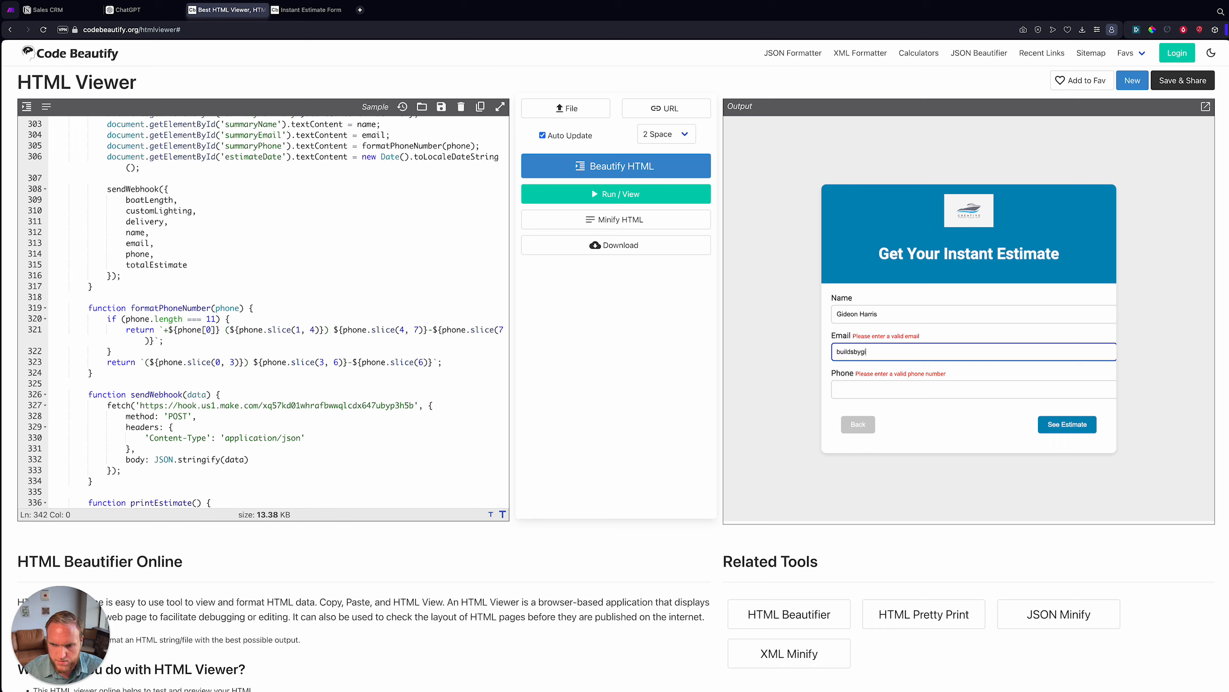
key(Tab)
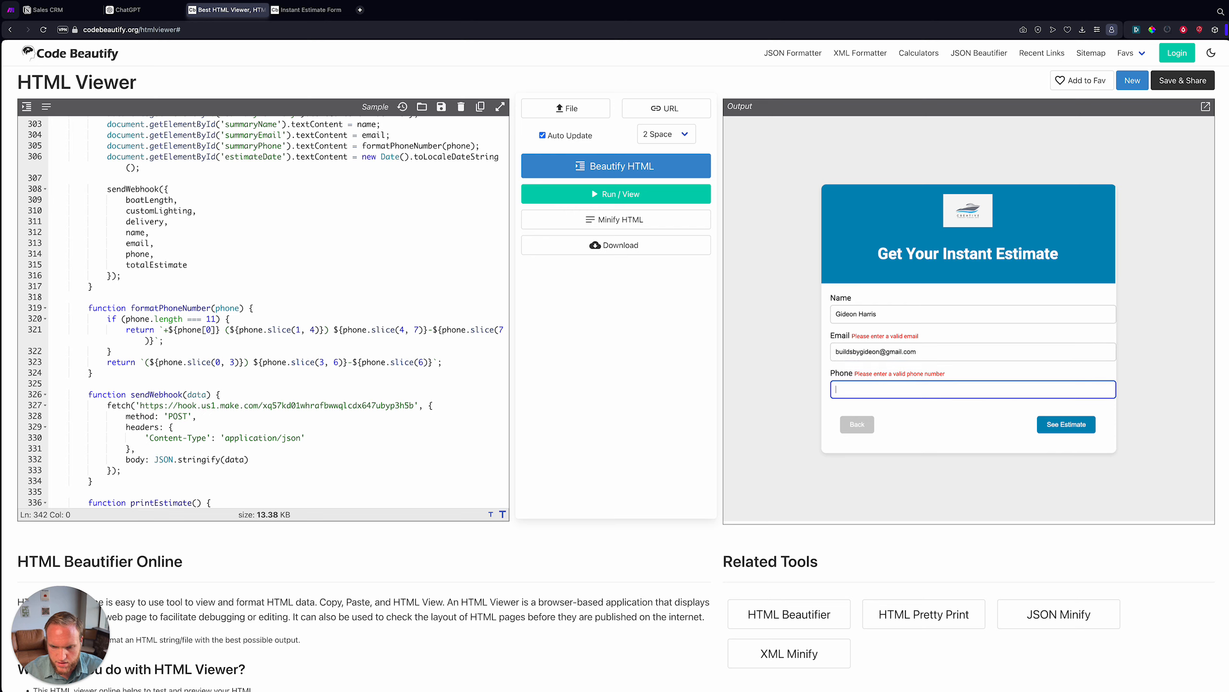
click(1066, 424)
Check the total on the estimate summary and open the estimate's print preview with Download Estimate.
scroll(1062, 426, down, 2)
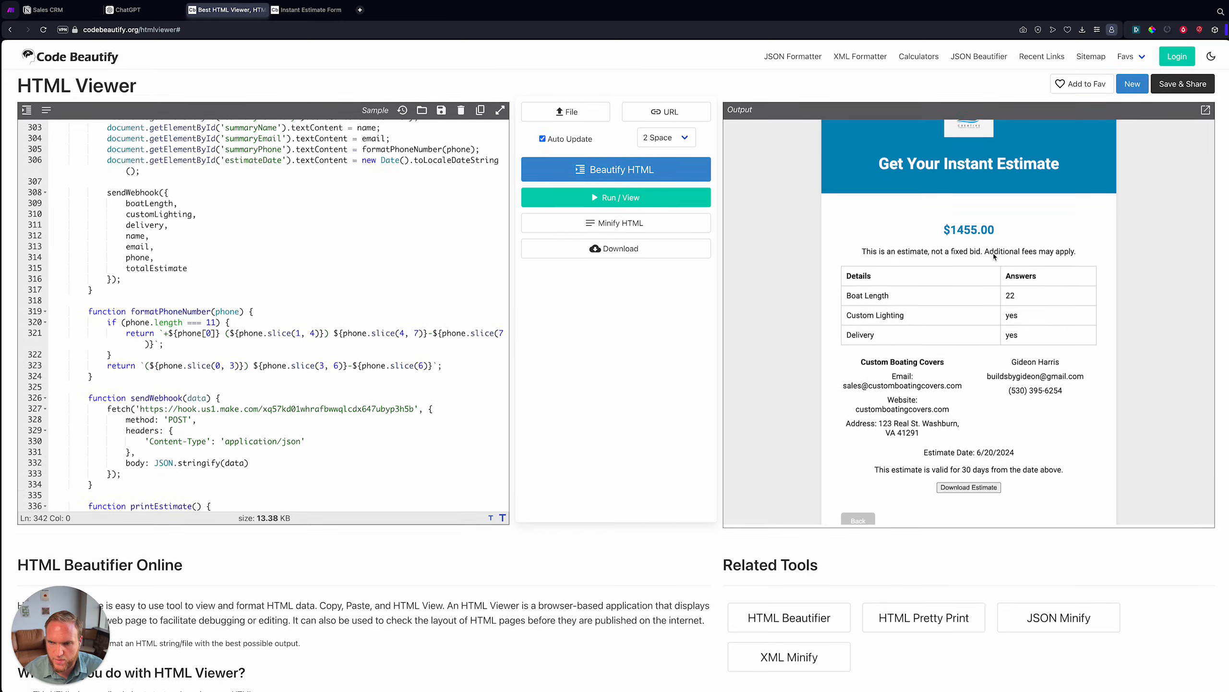
drag(950, 226, 1010, 229)
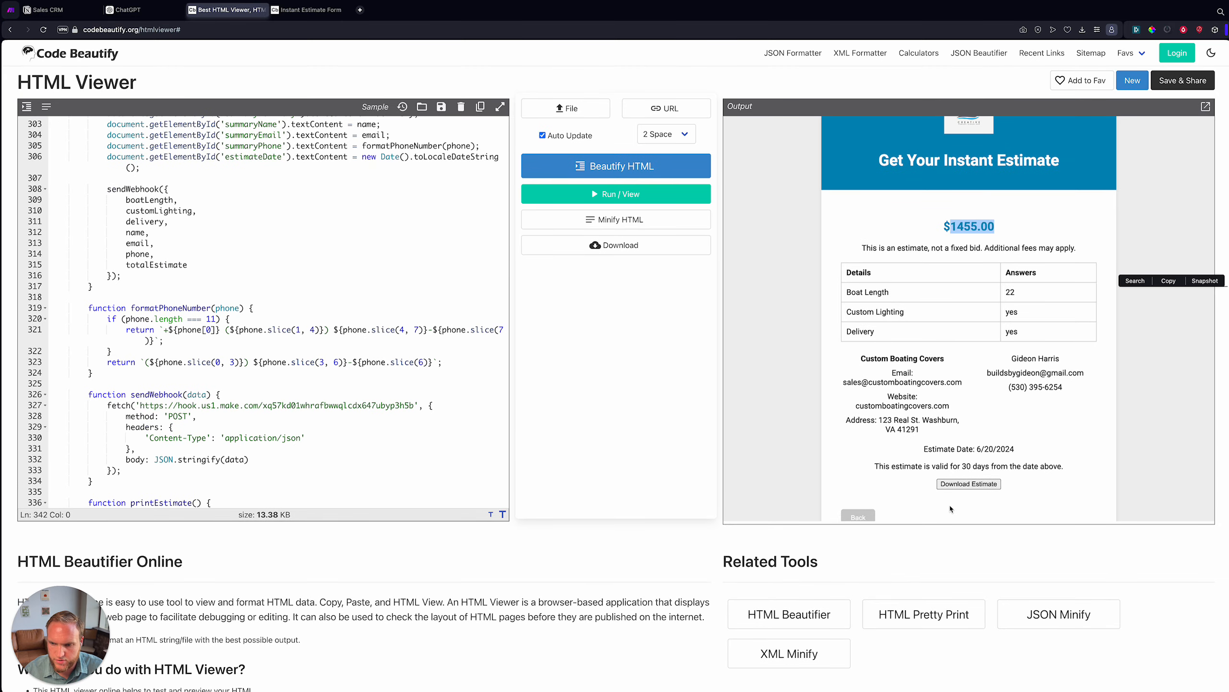
click(968, 484)
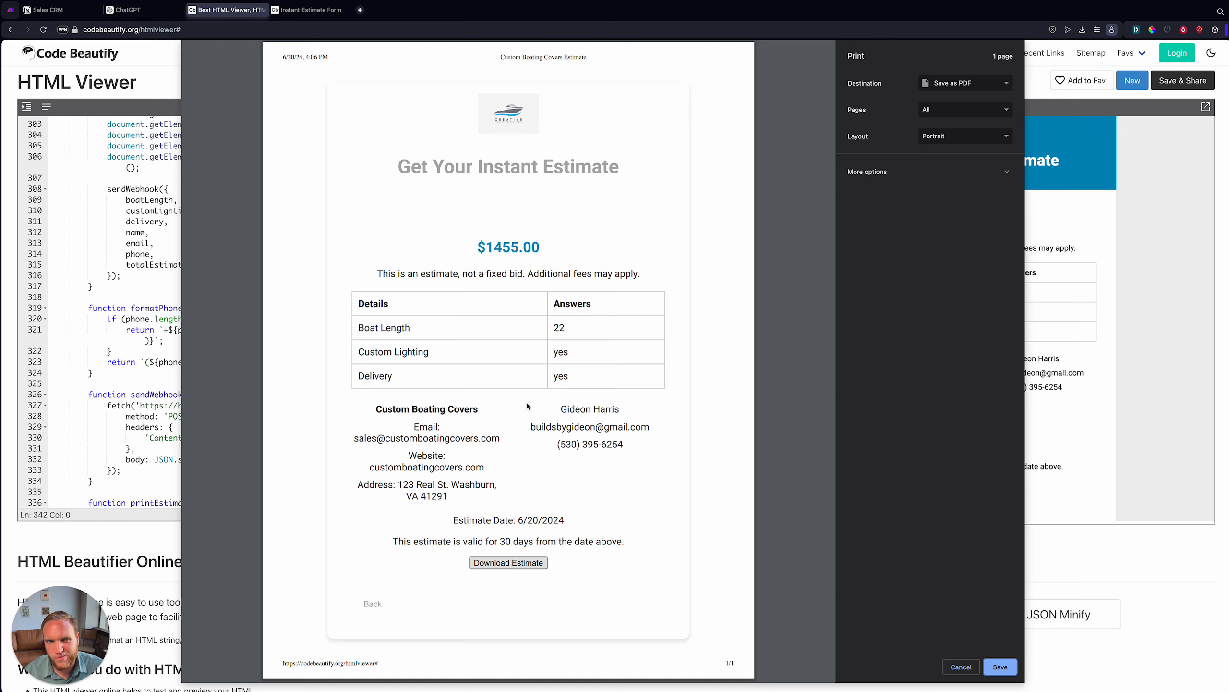
Cancel the print preview, switch to the Make scenario Integration Webhooks, and delete its existing Webhooks module.
click(961, 667)
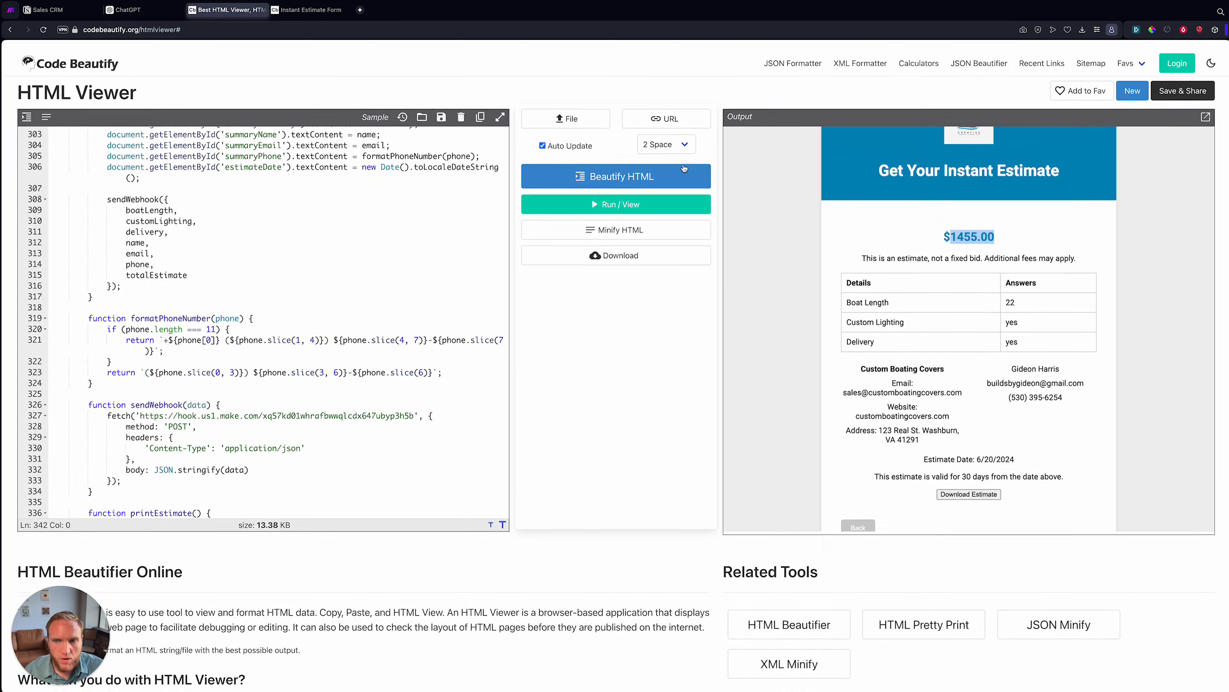
click(11, 10)
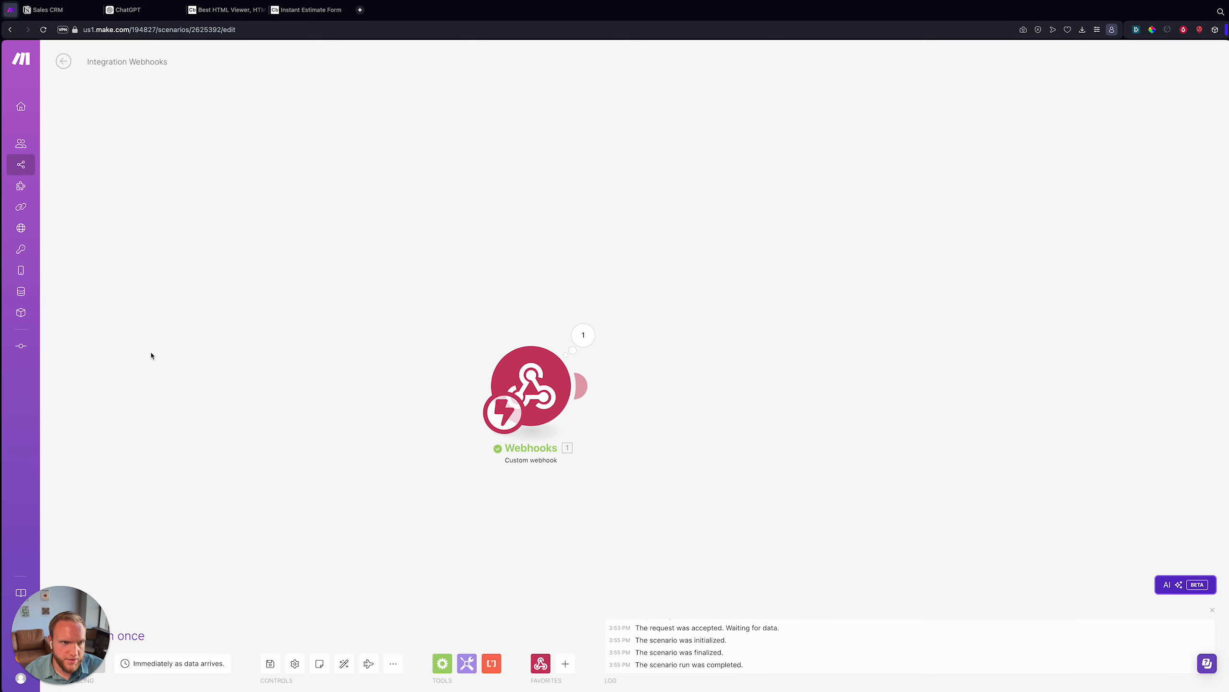
drag(485, 299, 408, 287)
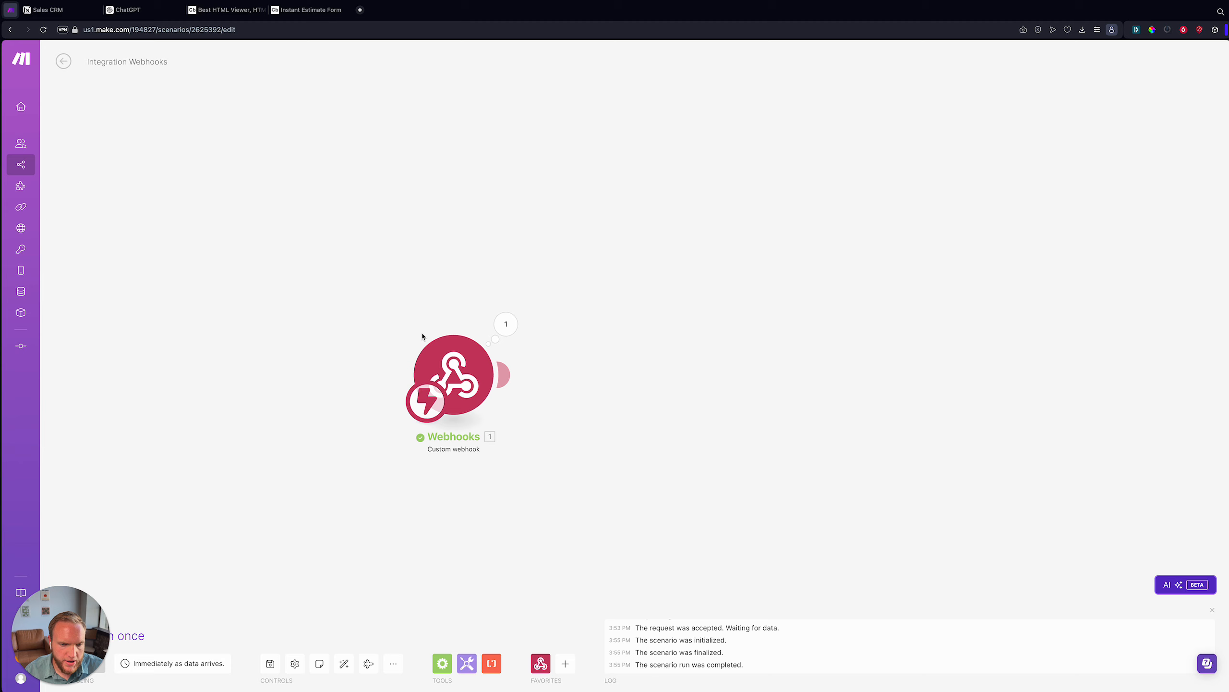
right_click(453, 373)
click(506, 492)
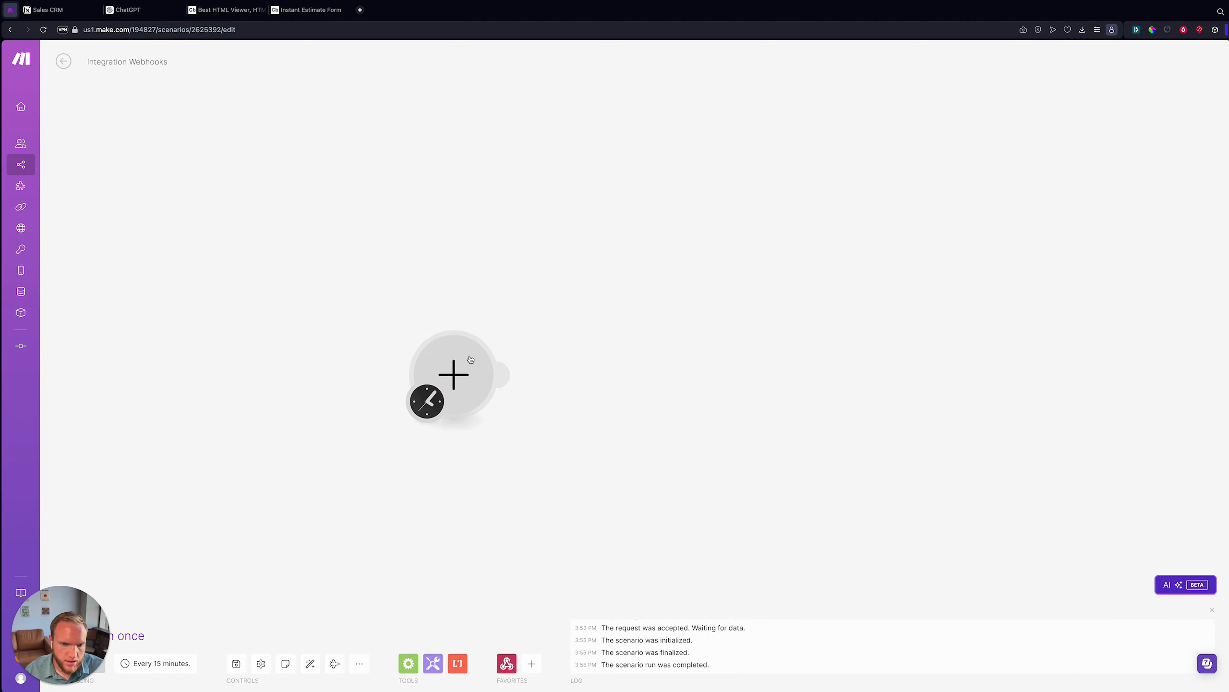
Add a Custom webhook trigger to the empty scenario, using the Form Filled Out hook.
click(487, 417)
click(537, 286)
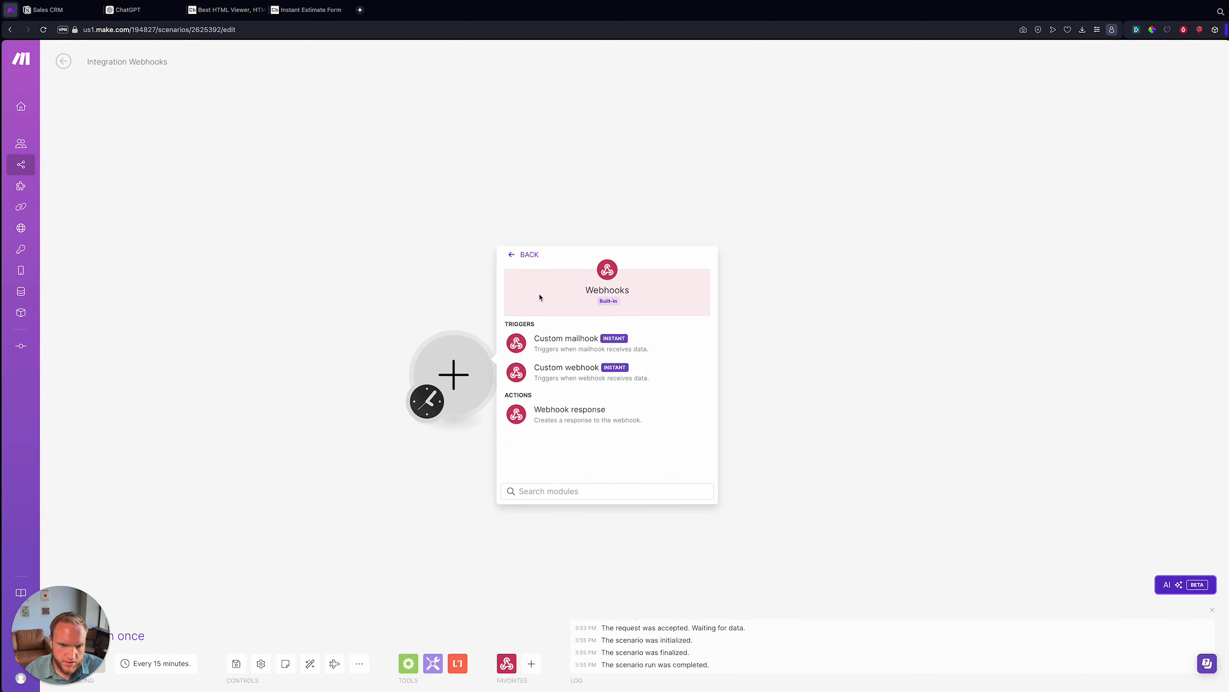
click(557, 376)
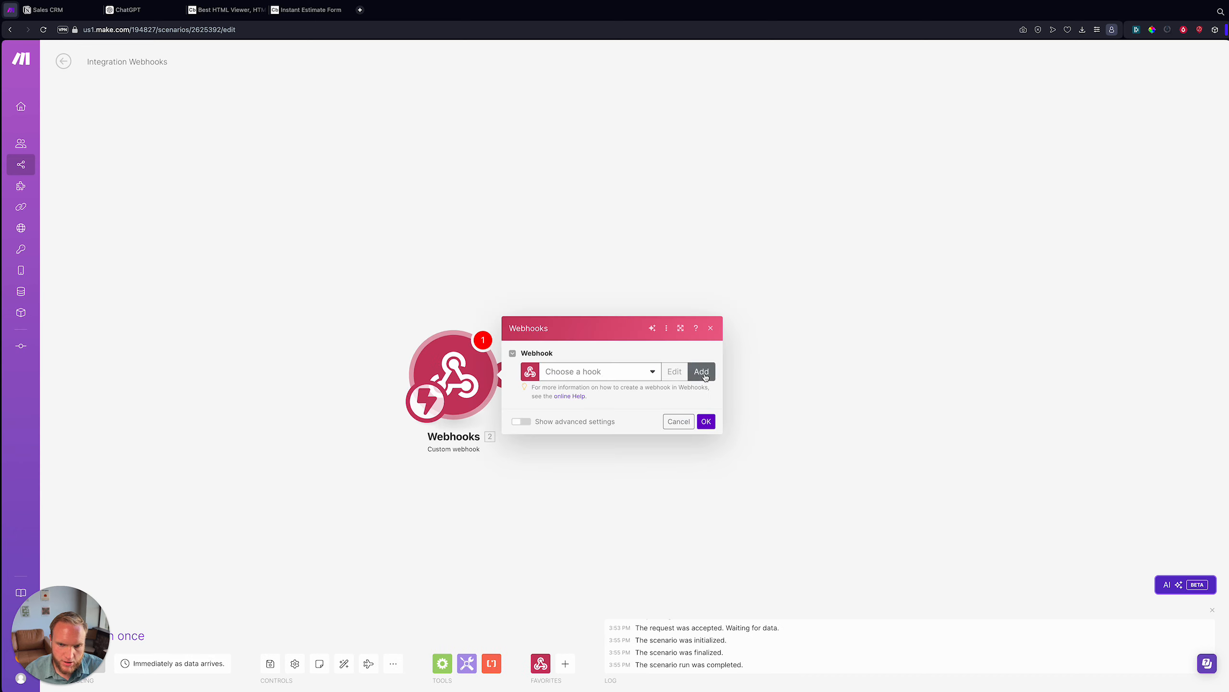
click(612, 376)
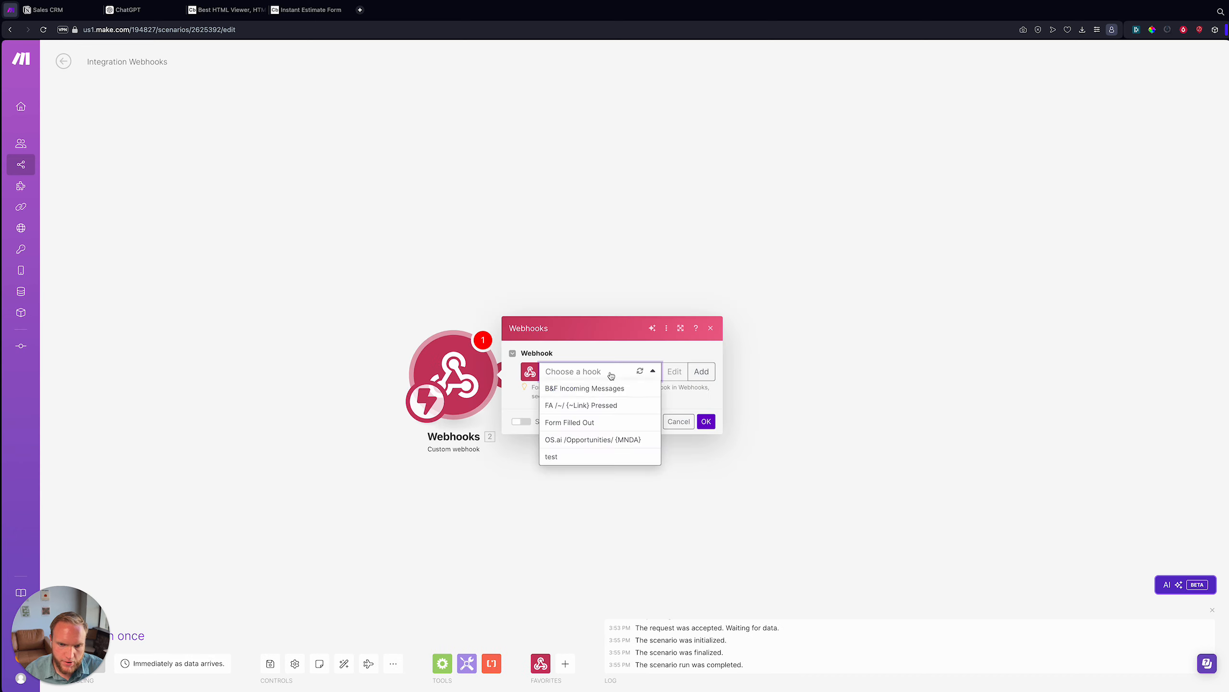
click(607, 421)
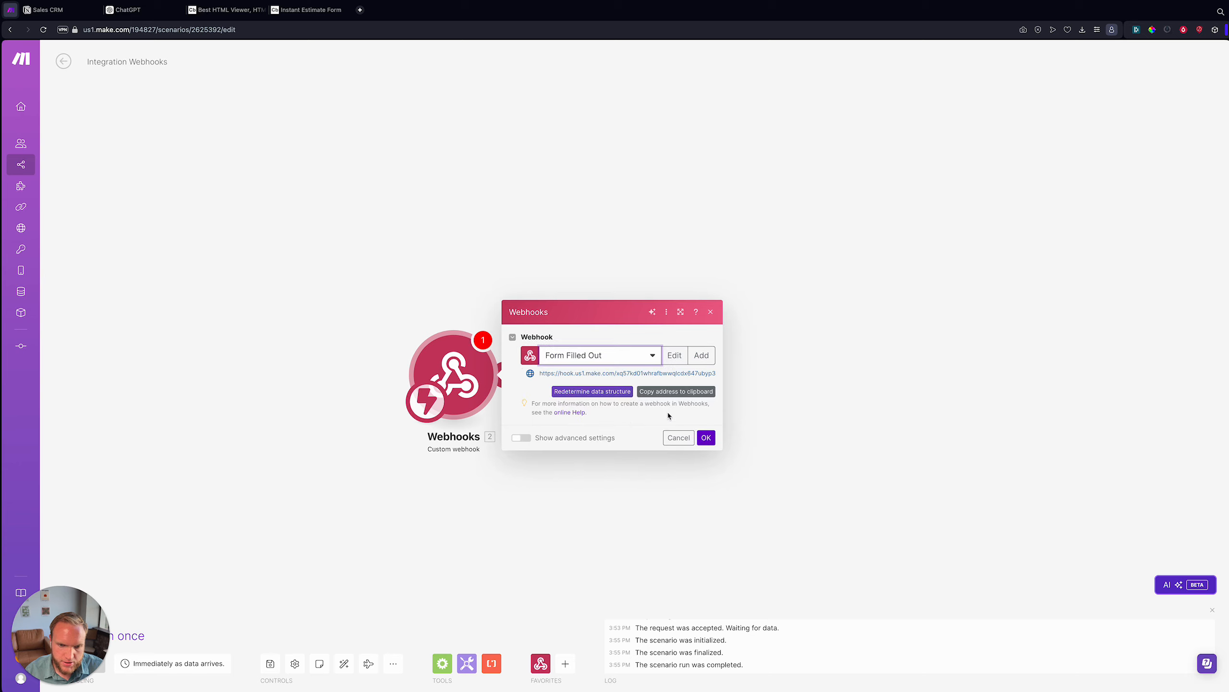
click(706, 437)
Run the scenario once and examine the form fields in the webhook's output bundle.
drag(50, 634, 127, 586)
click(70, 635)
click(301, 671)
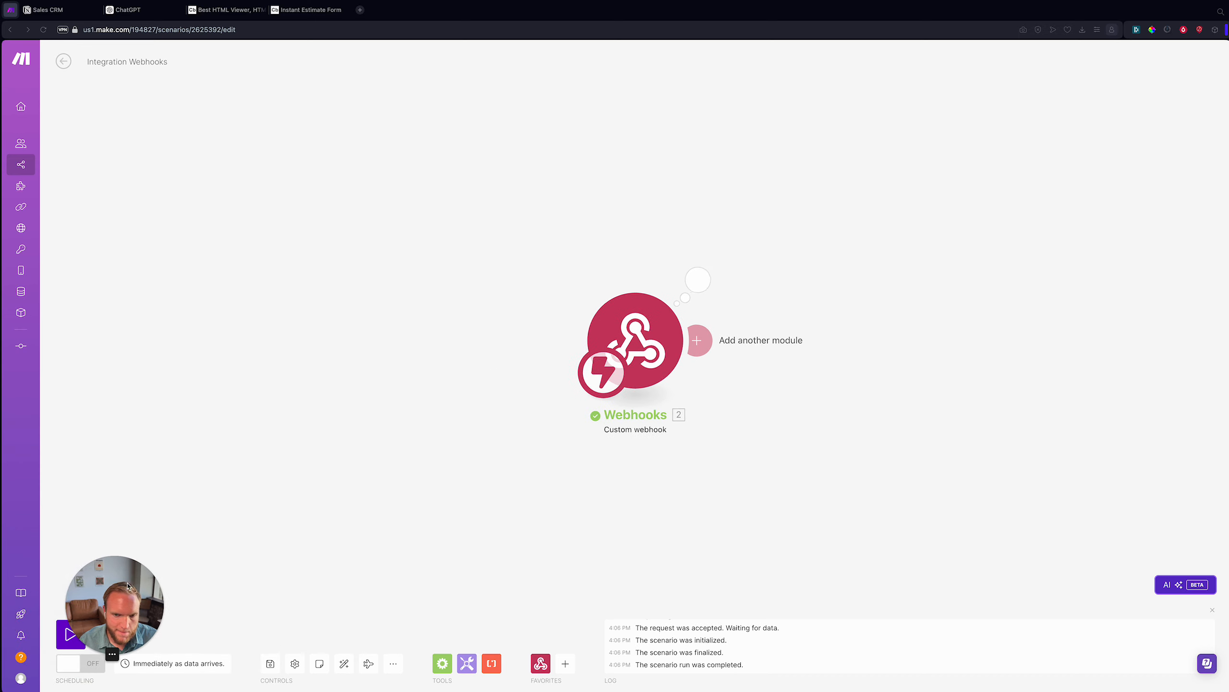
click(709, 280)
drag(821, 333, 784, 275)
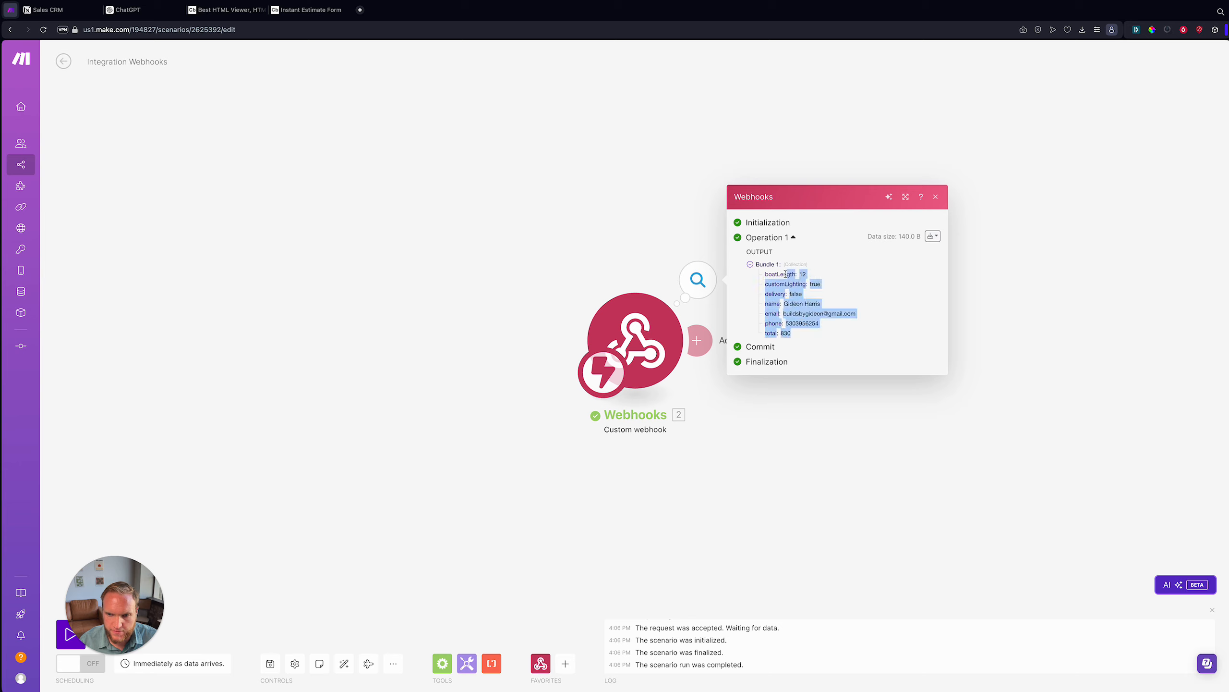
click(455, 135)
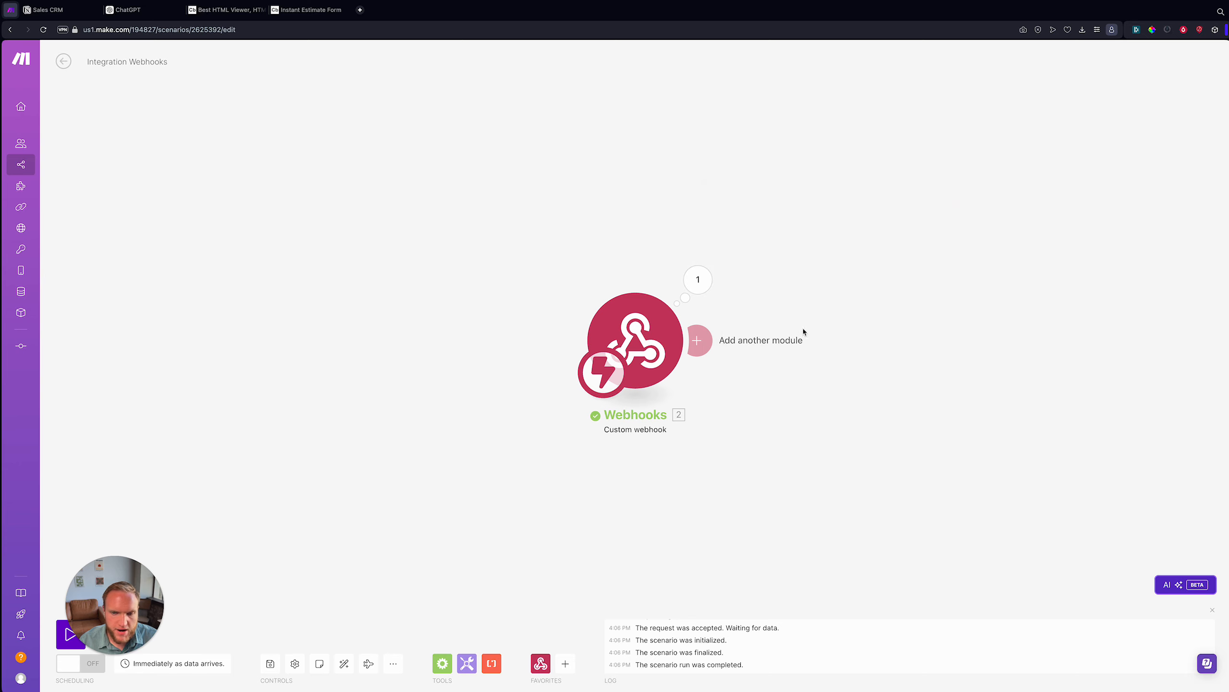
Check which details the lead cards show on the Sales CRM board in Notion, and return to the Make scenario.
drag(804, 332, 640, 332)
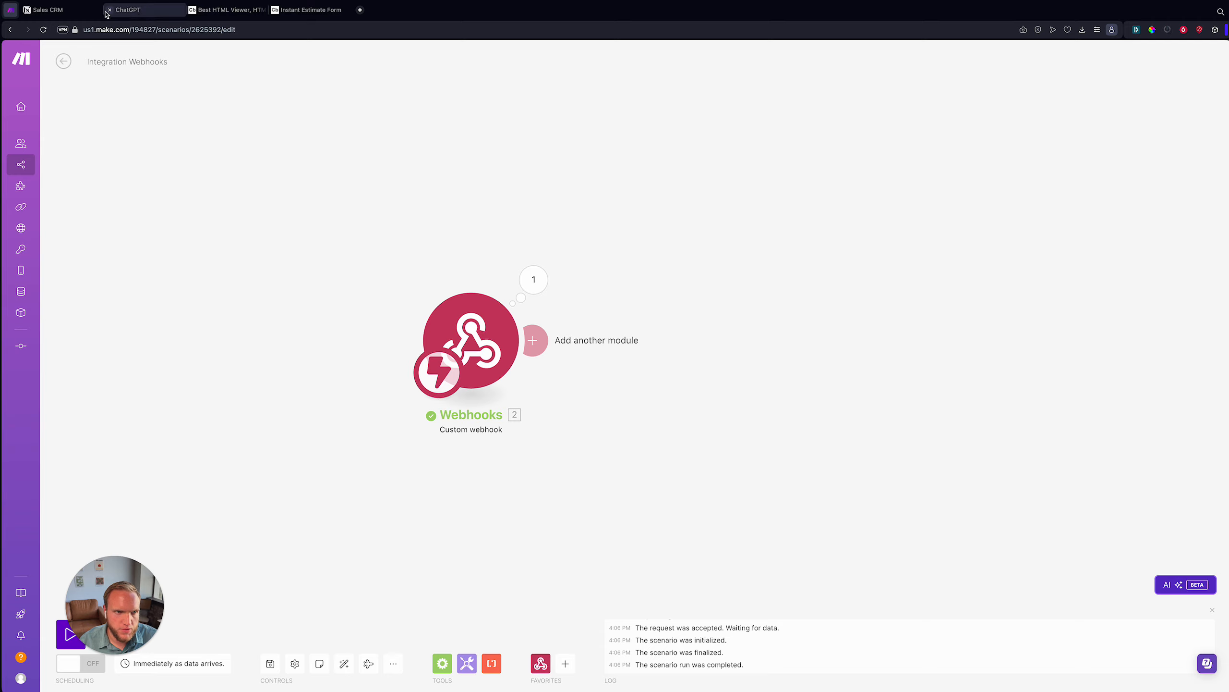
click(47, 10)
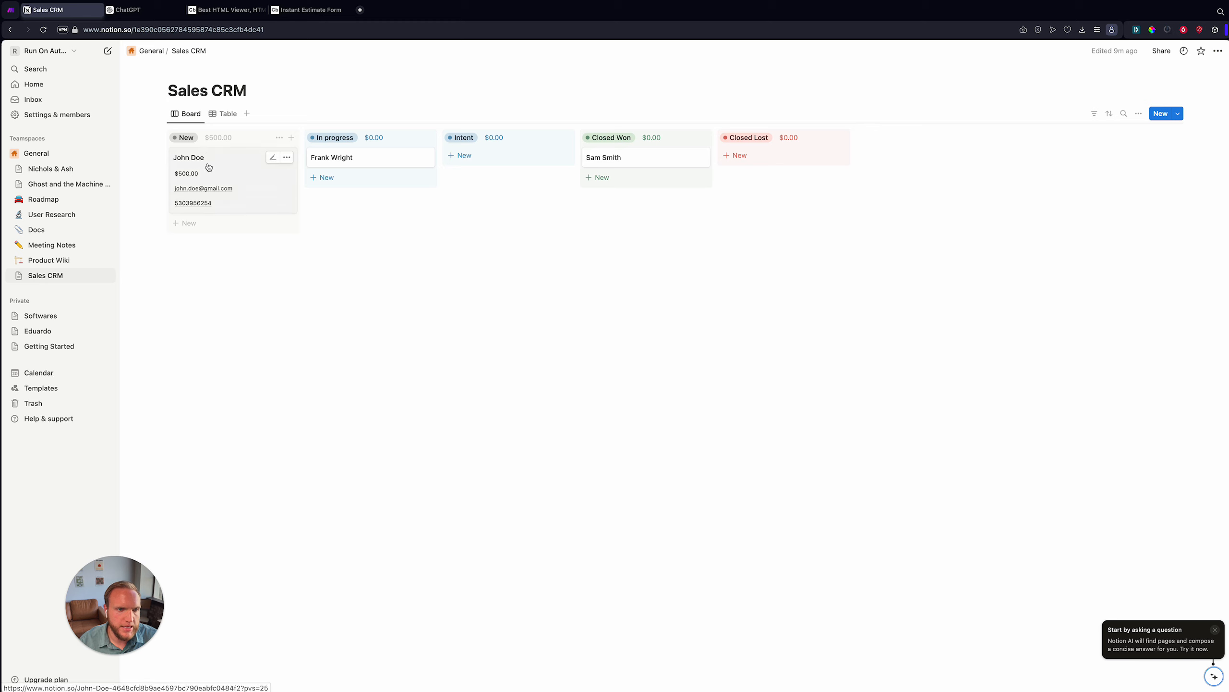
click(10, 14)
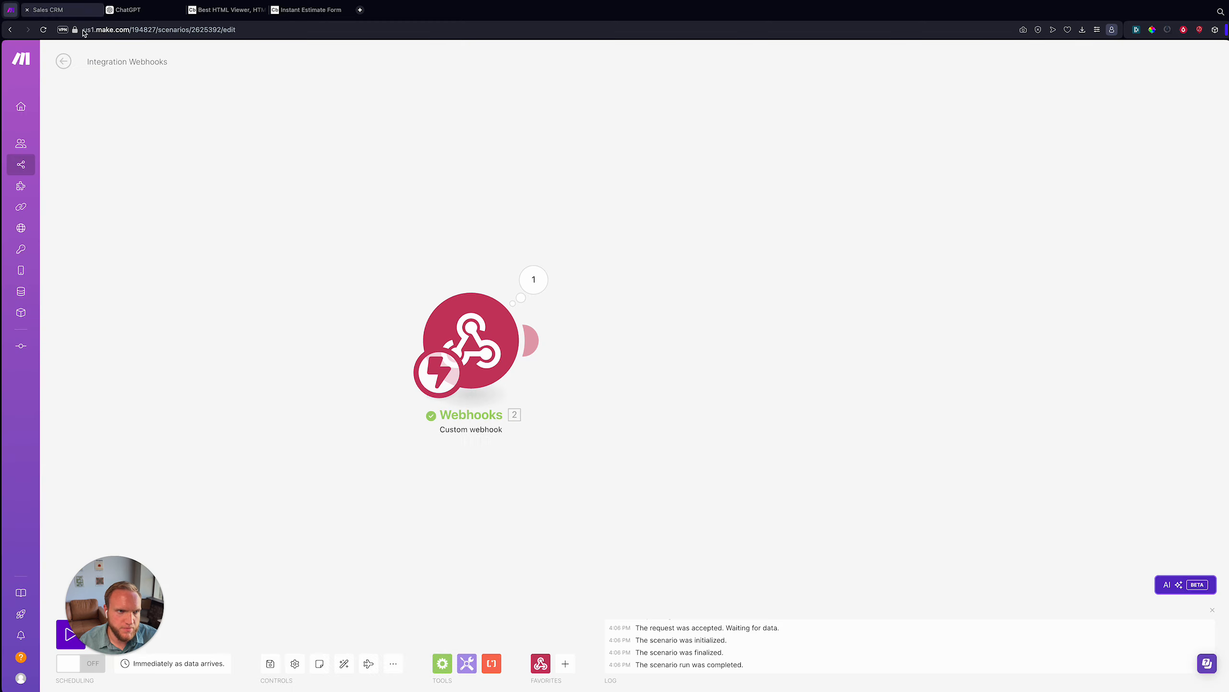
Add a Notion Create a Database Item module after the custom webhook.
click(531, 340)
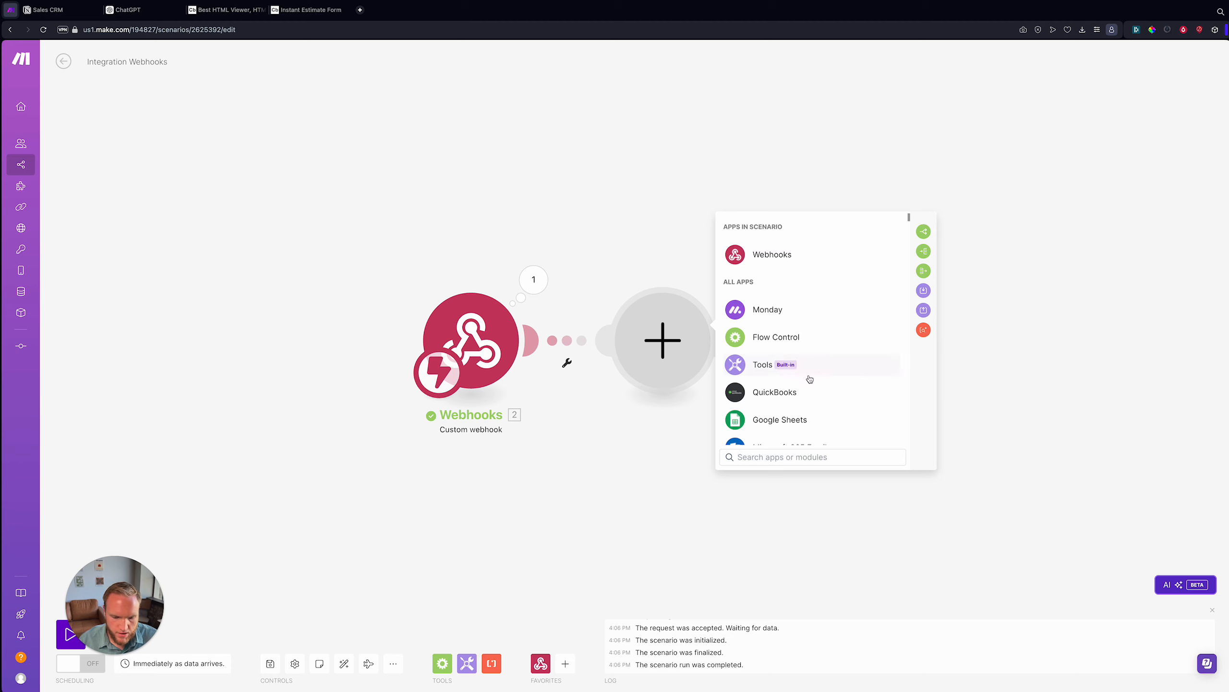
text(notion)
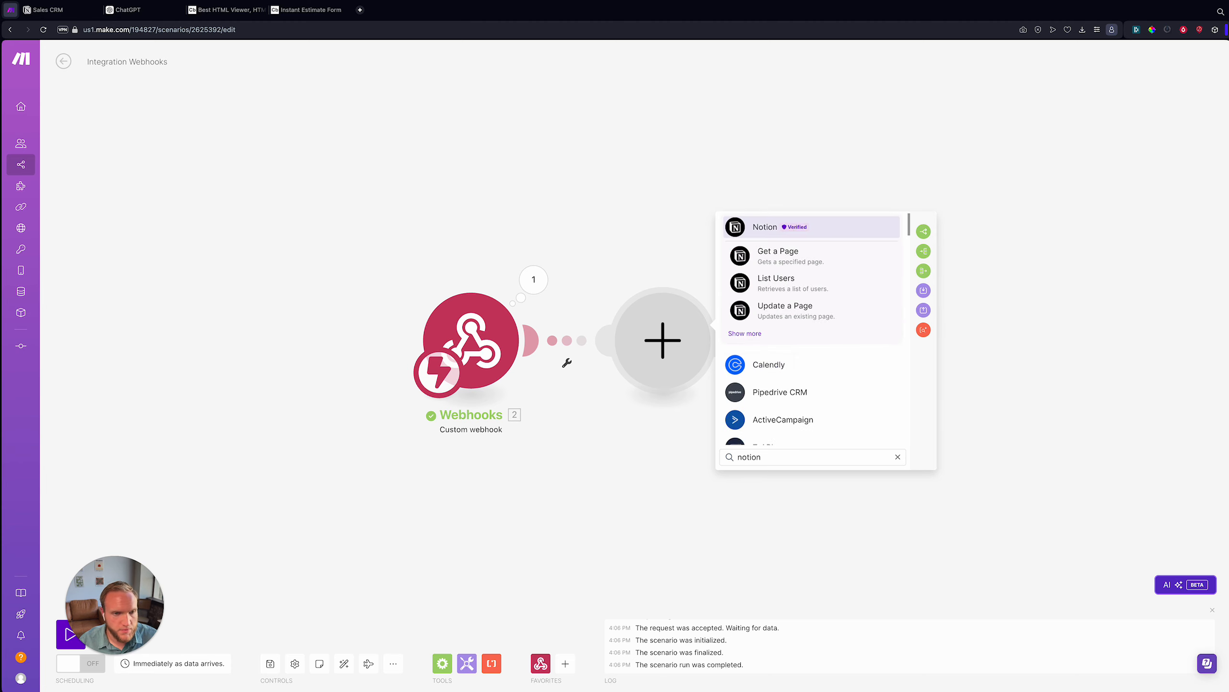
click(155, 30)
key(Escape)
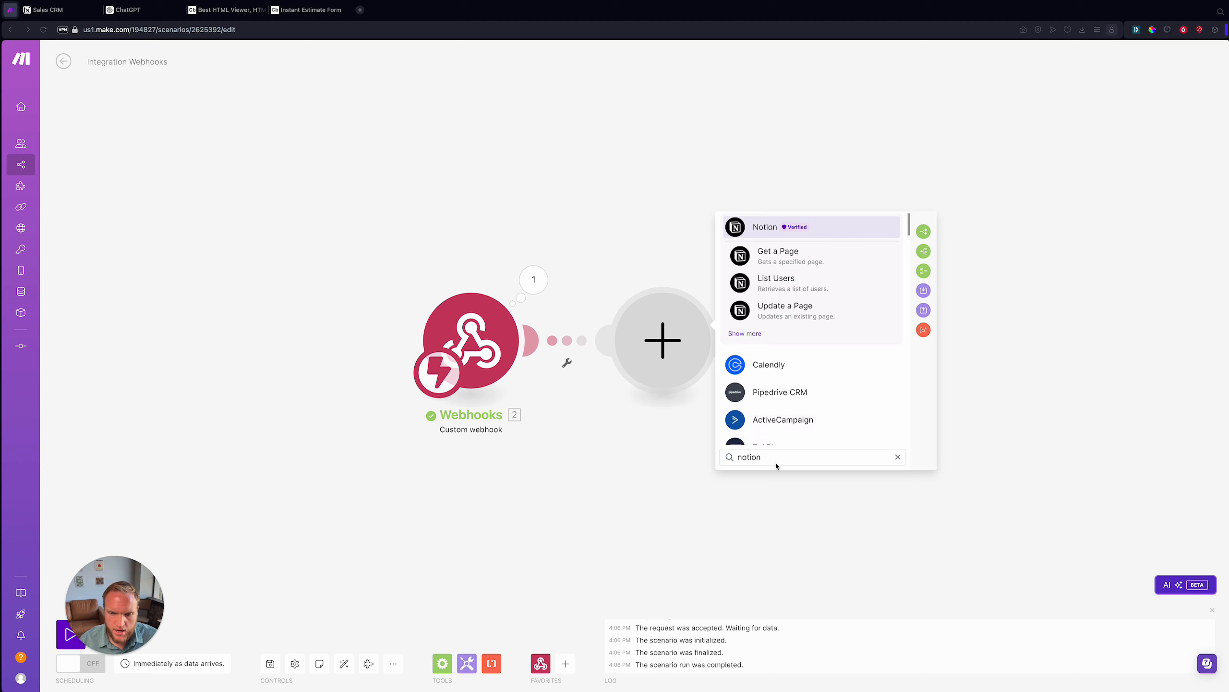
click(812, 235)
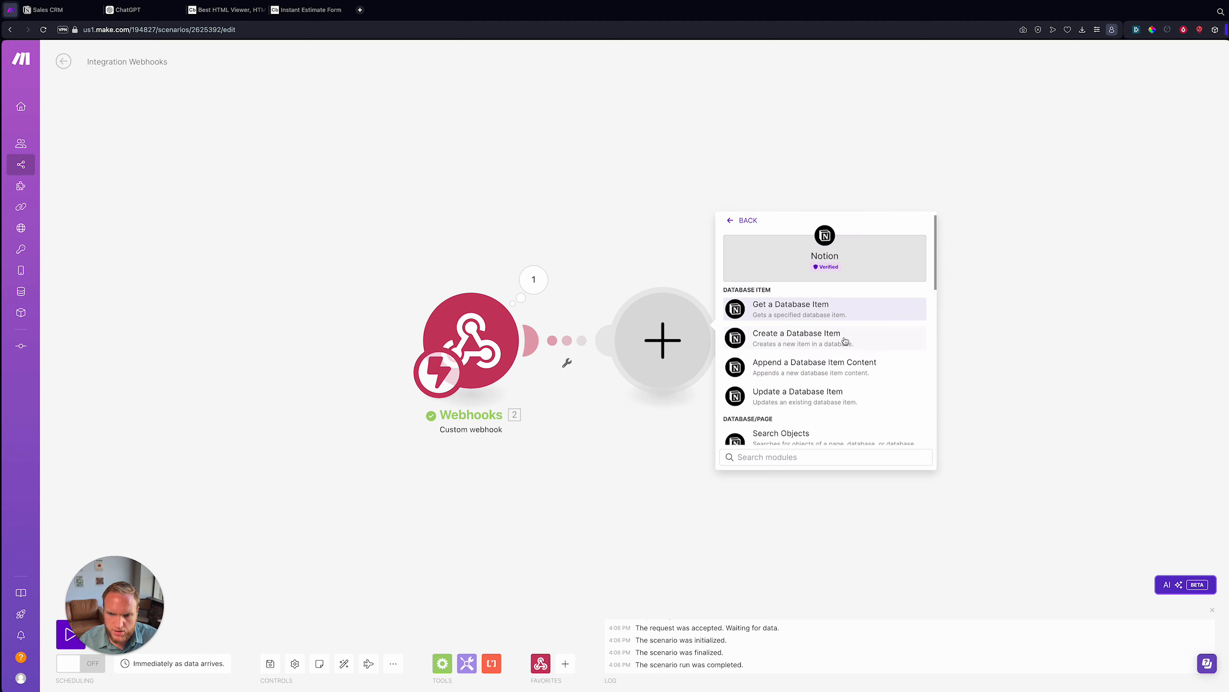
click(802, 343)
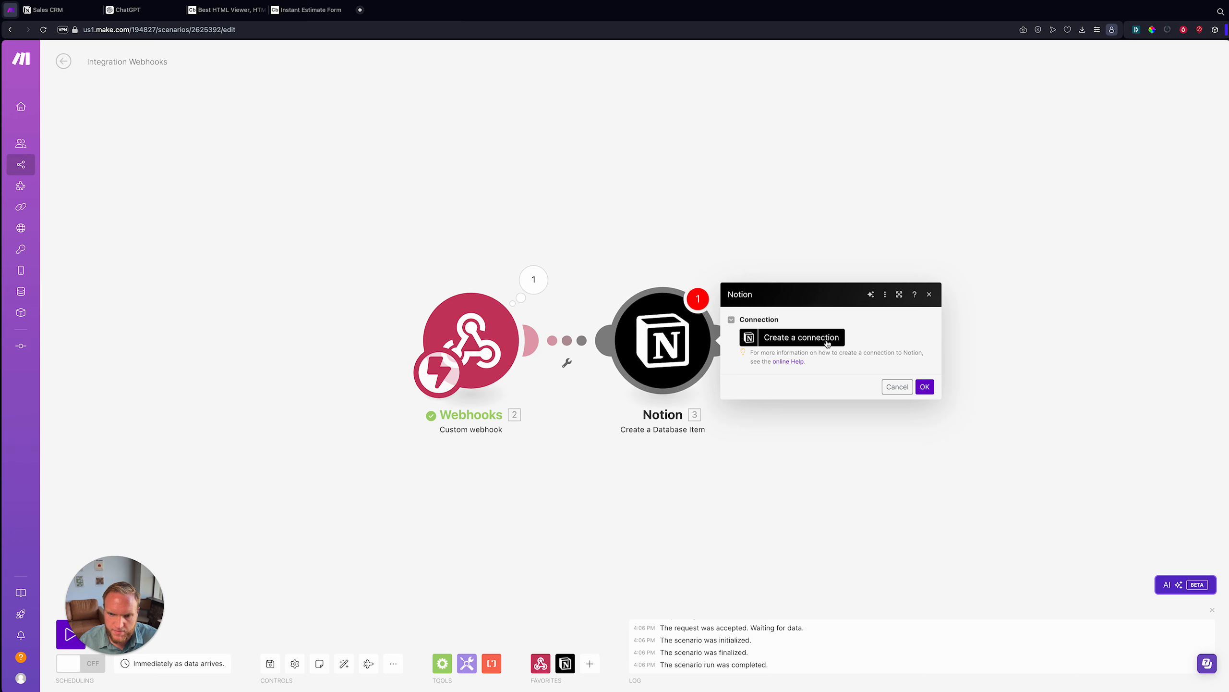
Create a Notion Public connection named with the account owner's full name and continue to page selection in the access request.
click(813, 338)
click(983, 339)
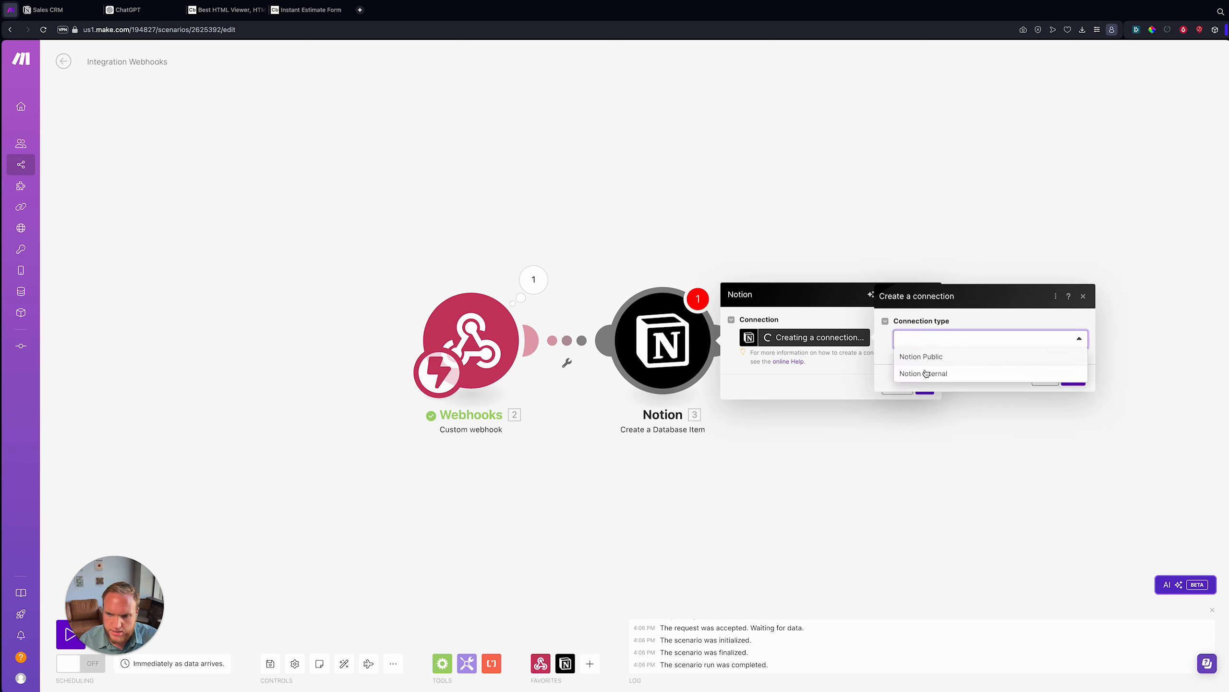
click(945, 363)
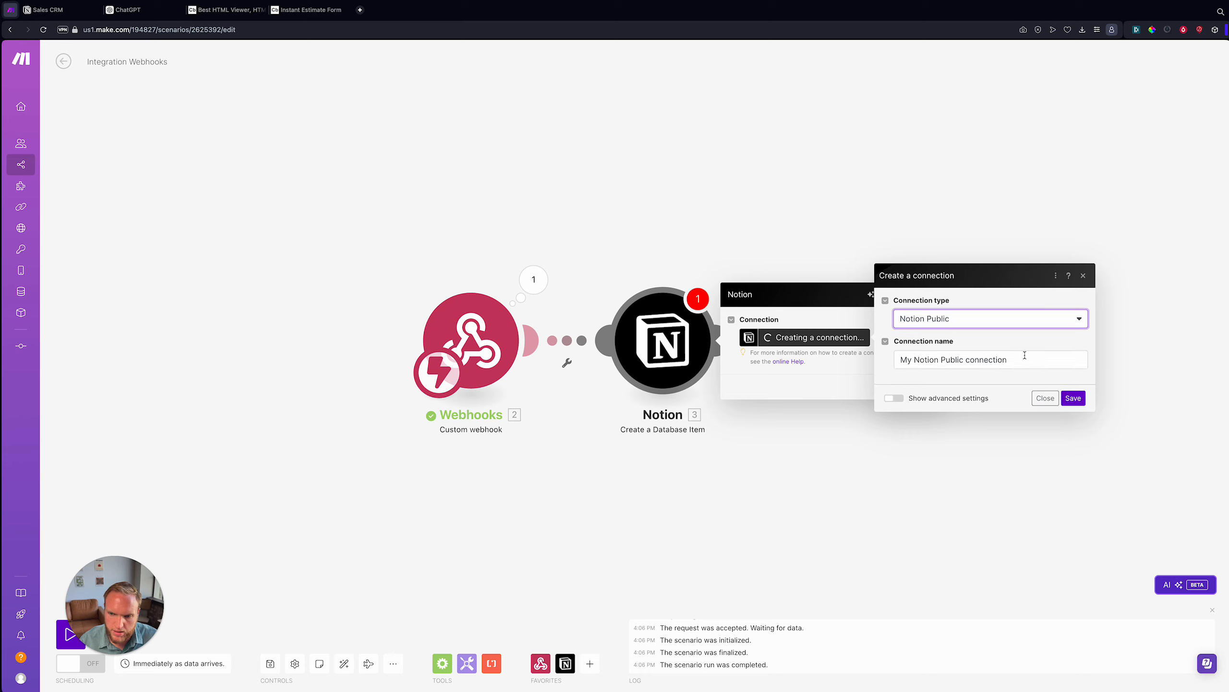
drag(1026, 357, 903, 350)
text(Gideo)
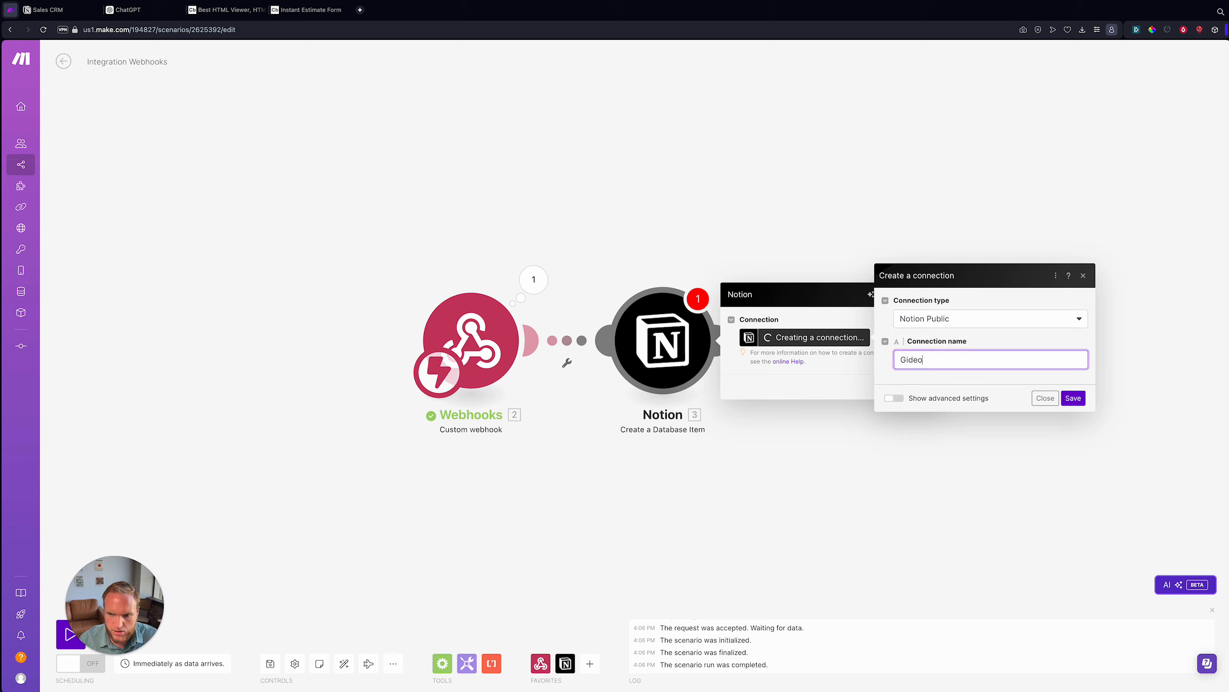
text(n Harris)
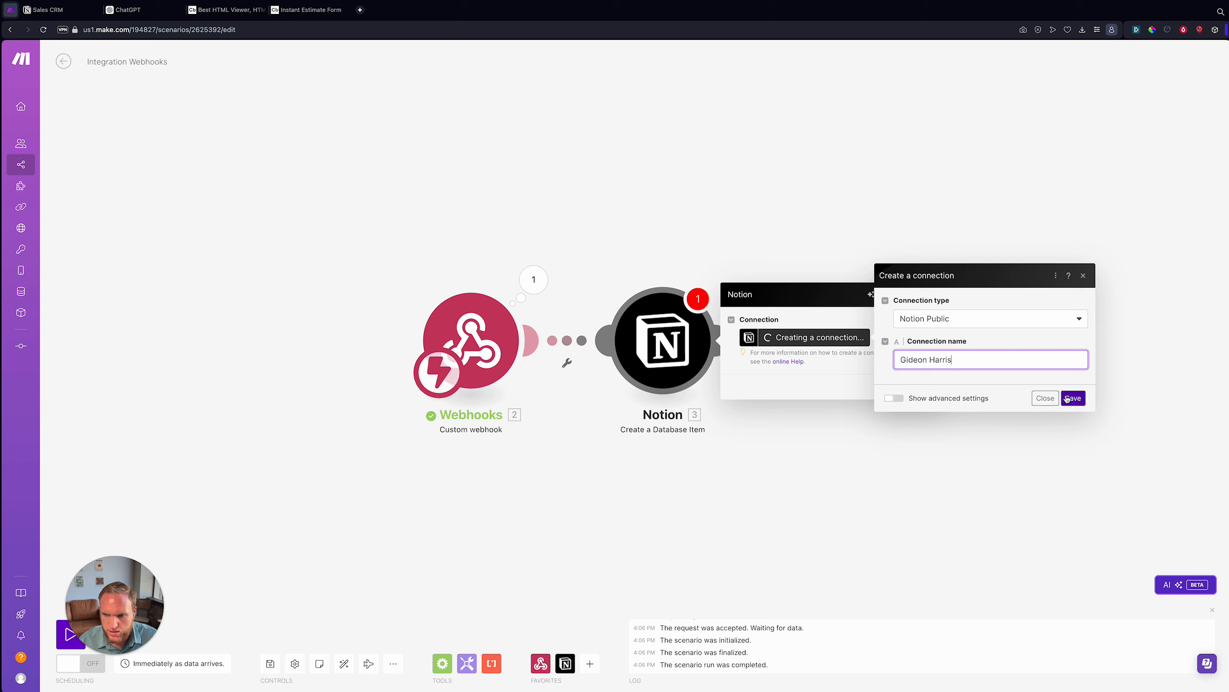
click(1067, 399)
drag(296, 315, 744, 175)
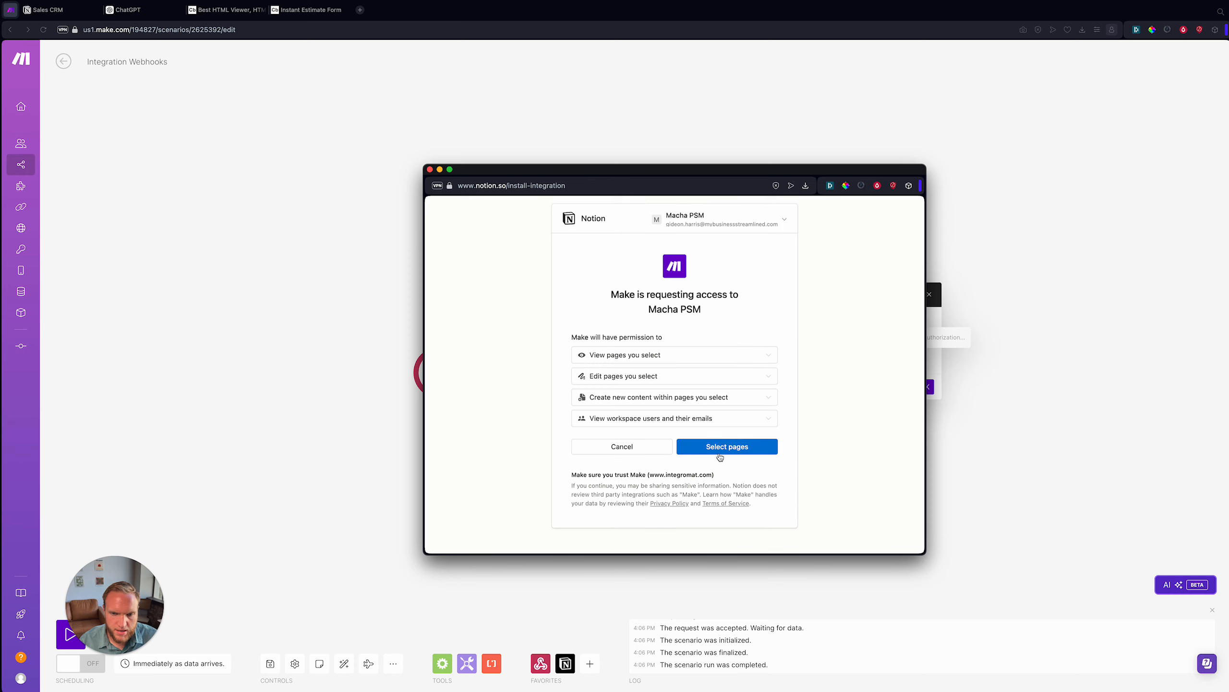
click(720, 448)
scroll(716, 339, down, 3)
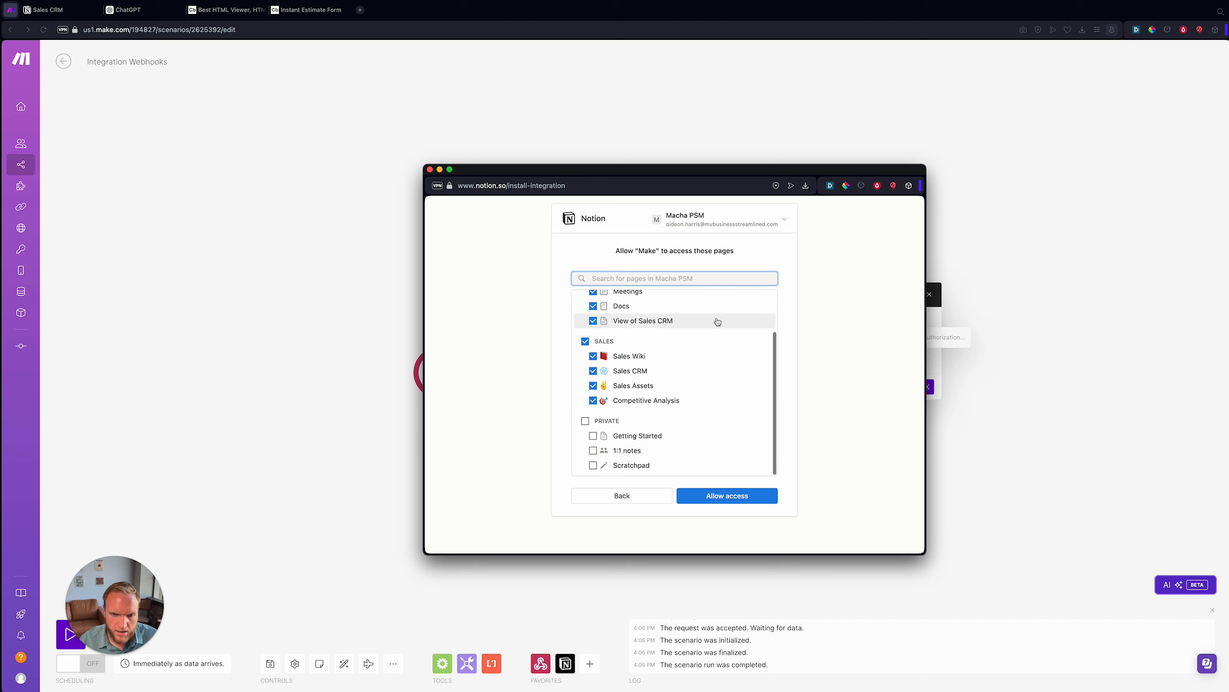
scroll(603, 412, up, 2)
scroll(601, 402, down, 2)
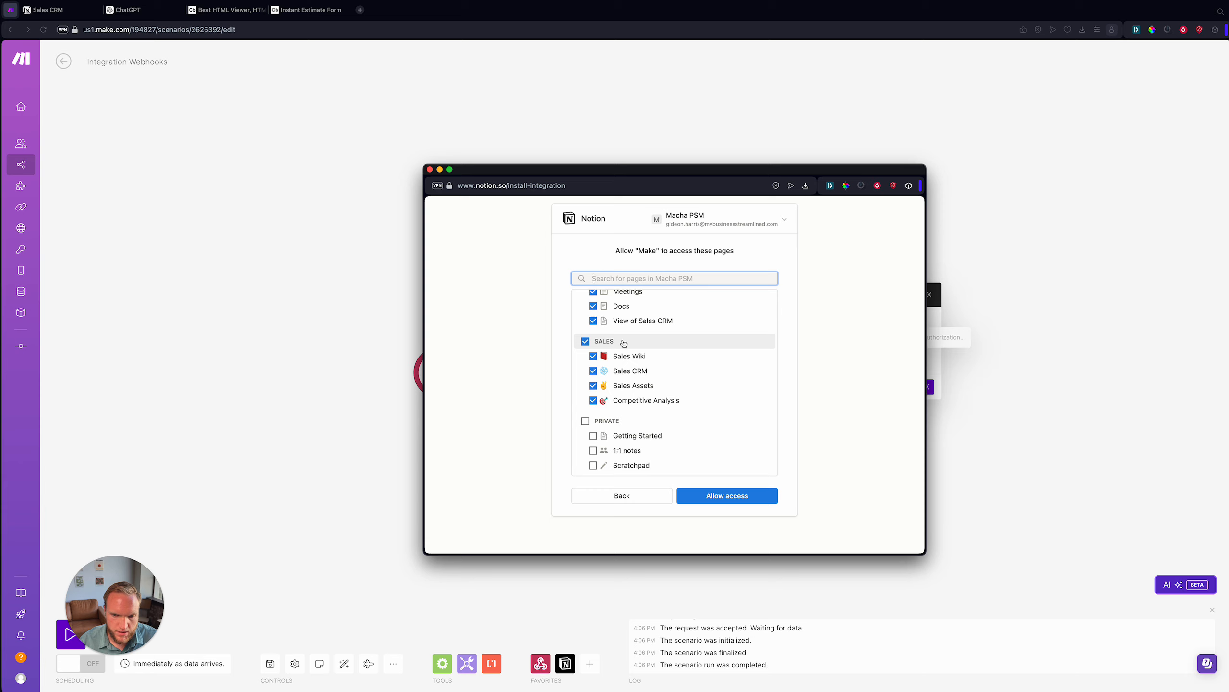
click(623, 343)
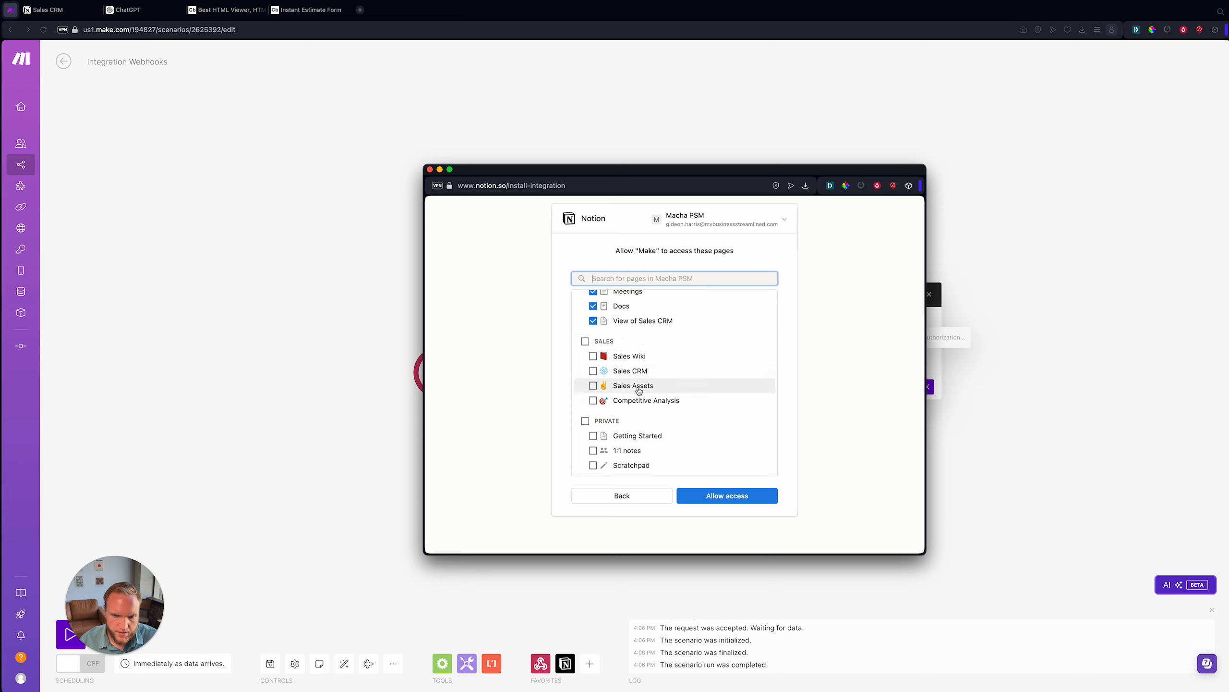
scroll(639, 390, up, 2)
click(599, 299)
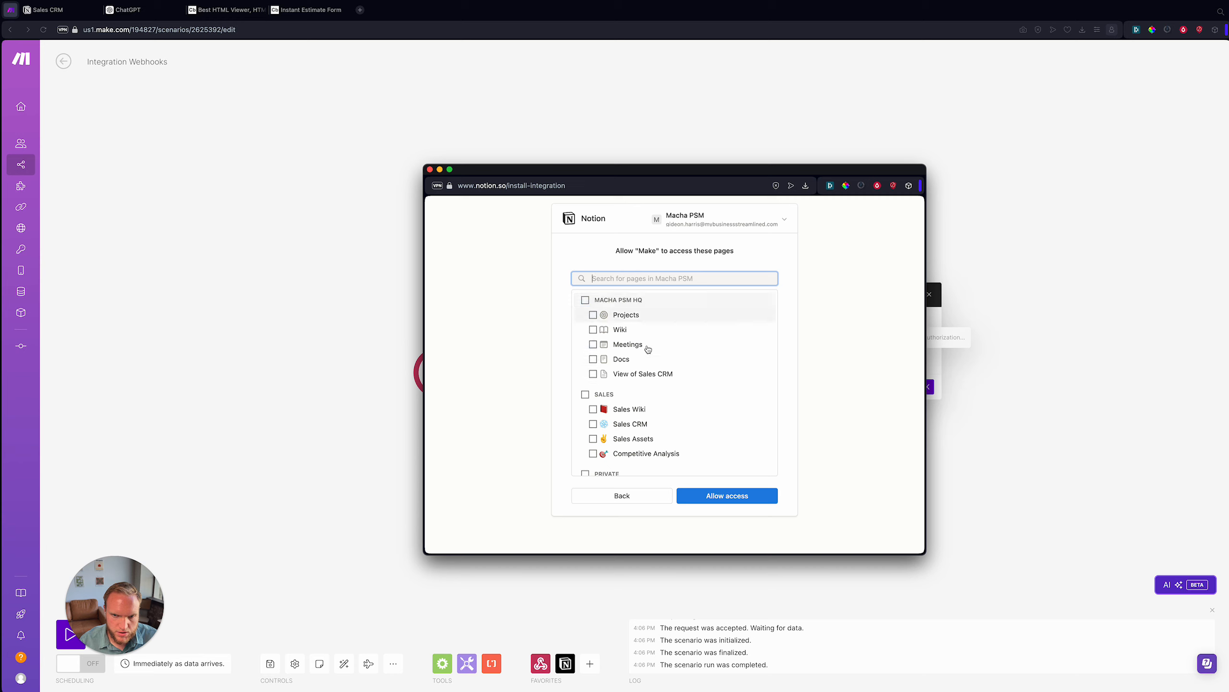
scroll(649, 346, down, 3)
Switch the access request to the Run On Automatic workspace and allow Make to access the Sales CRM page.
click(722, 219)
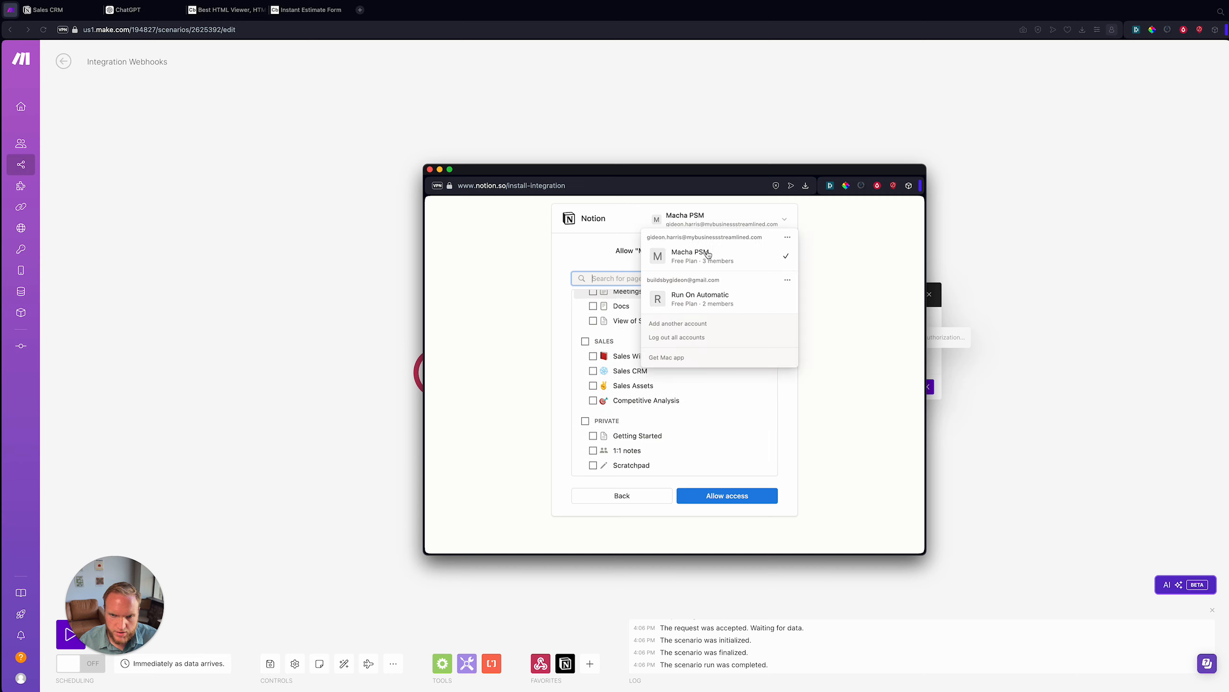
click(684, 296)
scroll(622, 388, down, 1)
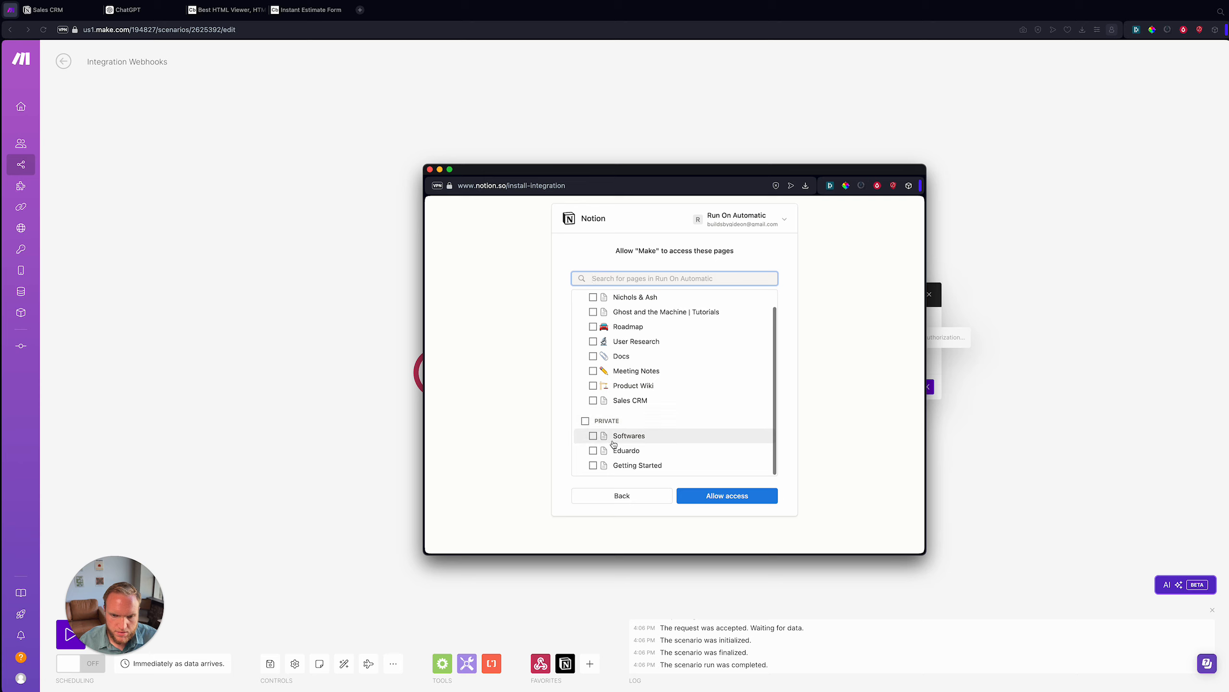
click(630, 400)
click(727, 495)
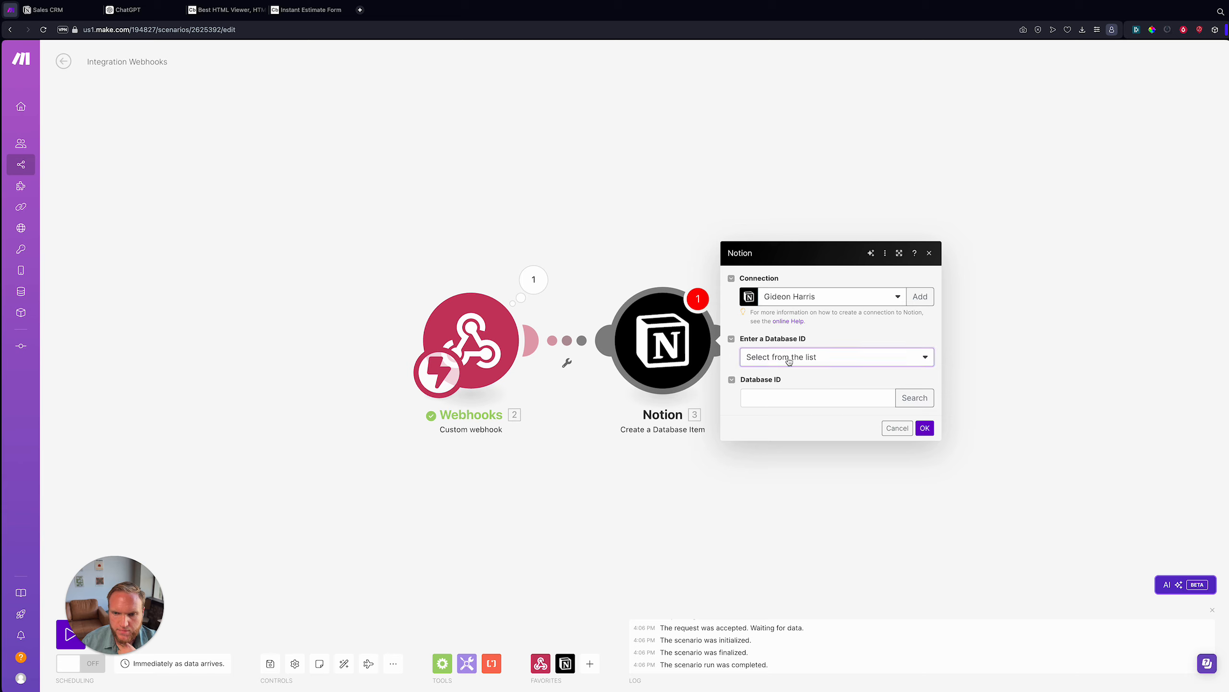
click(789, 361)
click(789, 360)
click(824, 357)
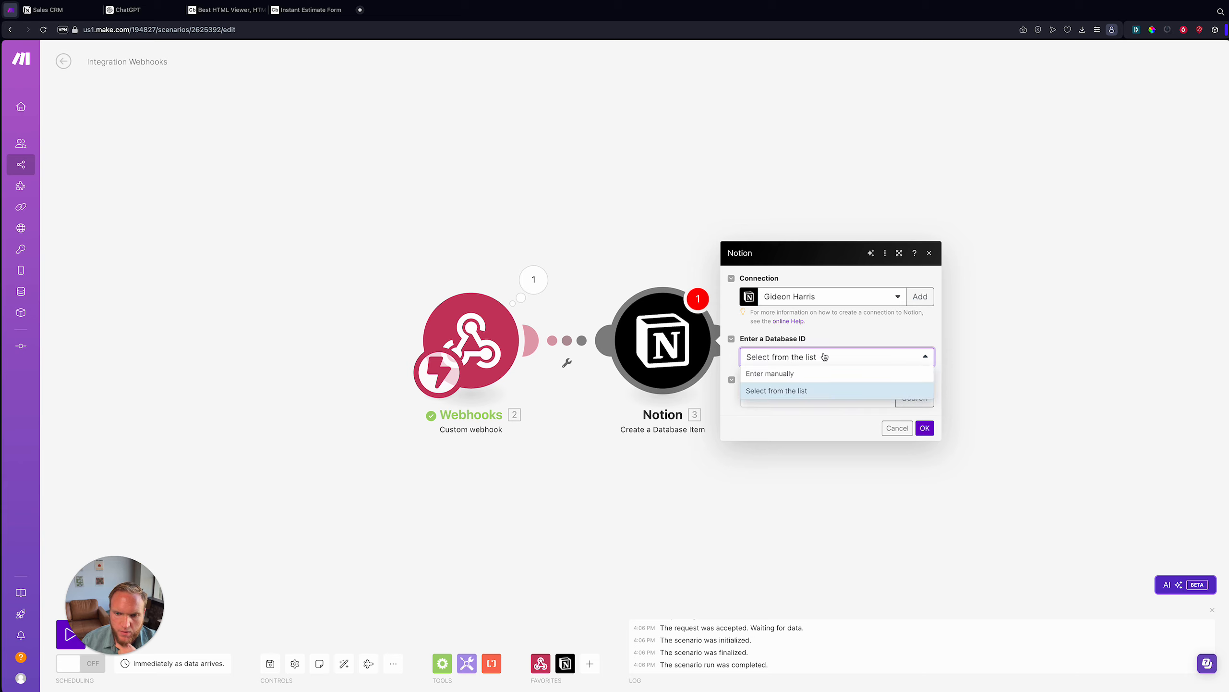
click(796, 364)
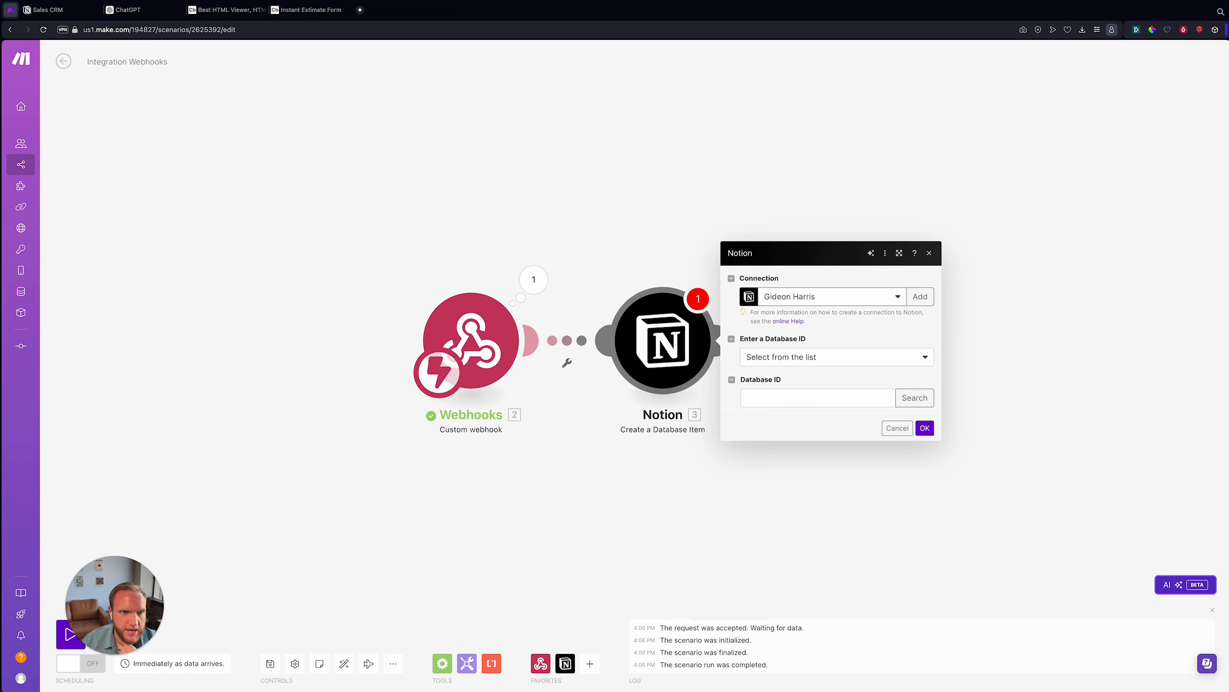
Copy the Sales CRM database ID from its Notion page address and return to the Make scenario.
click(49, 10)
double_click(150, 31)
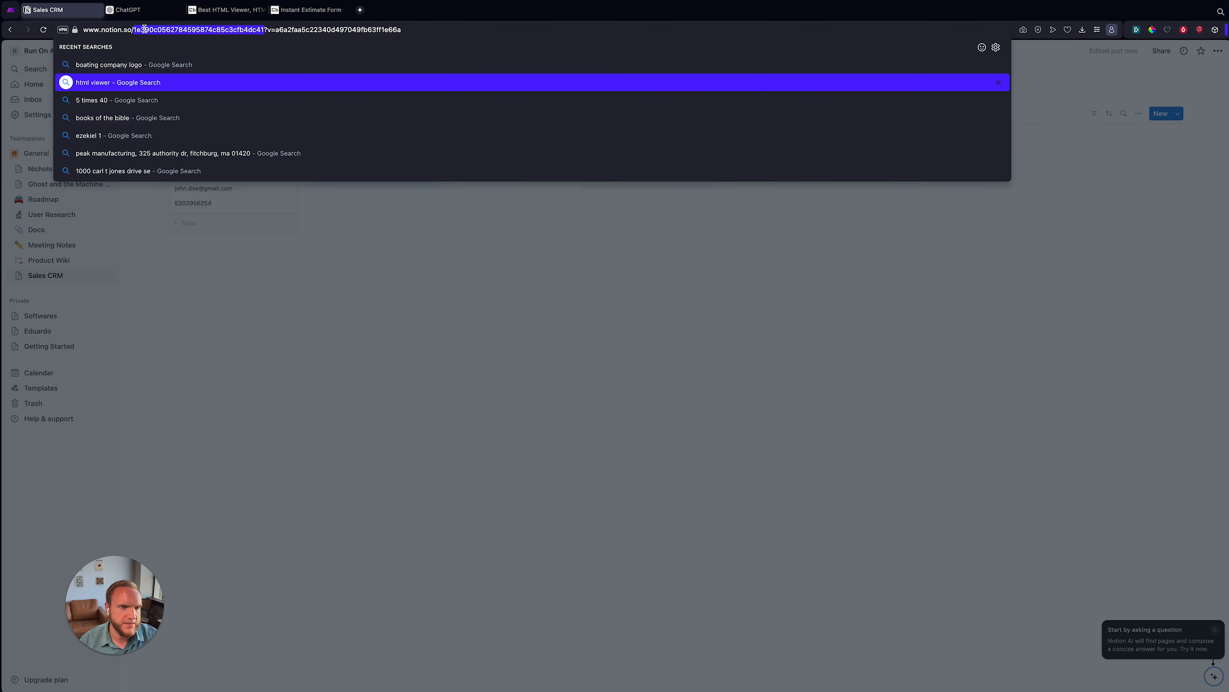
key(ctrl+c)
click(11, 10)
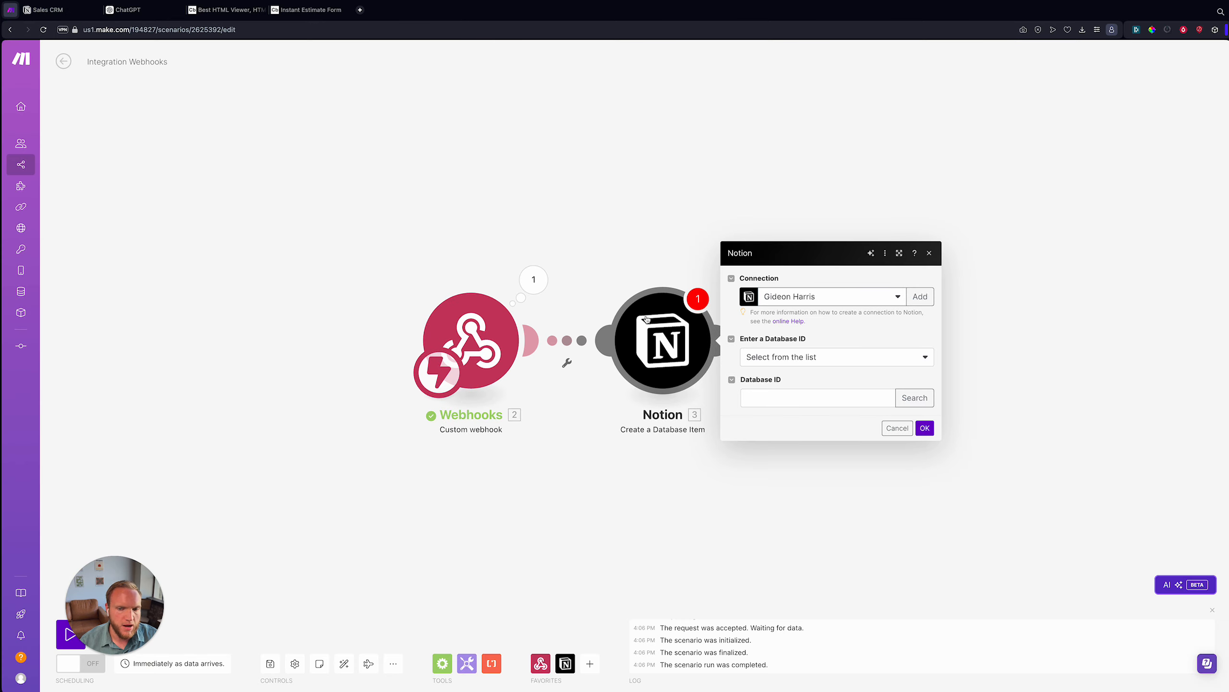
Enter the copied Sales CRM database ID in the Notion module and load the database's fields.
click(841, 398)
key(ctrl+v)
click(872, 375)
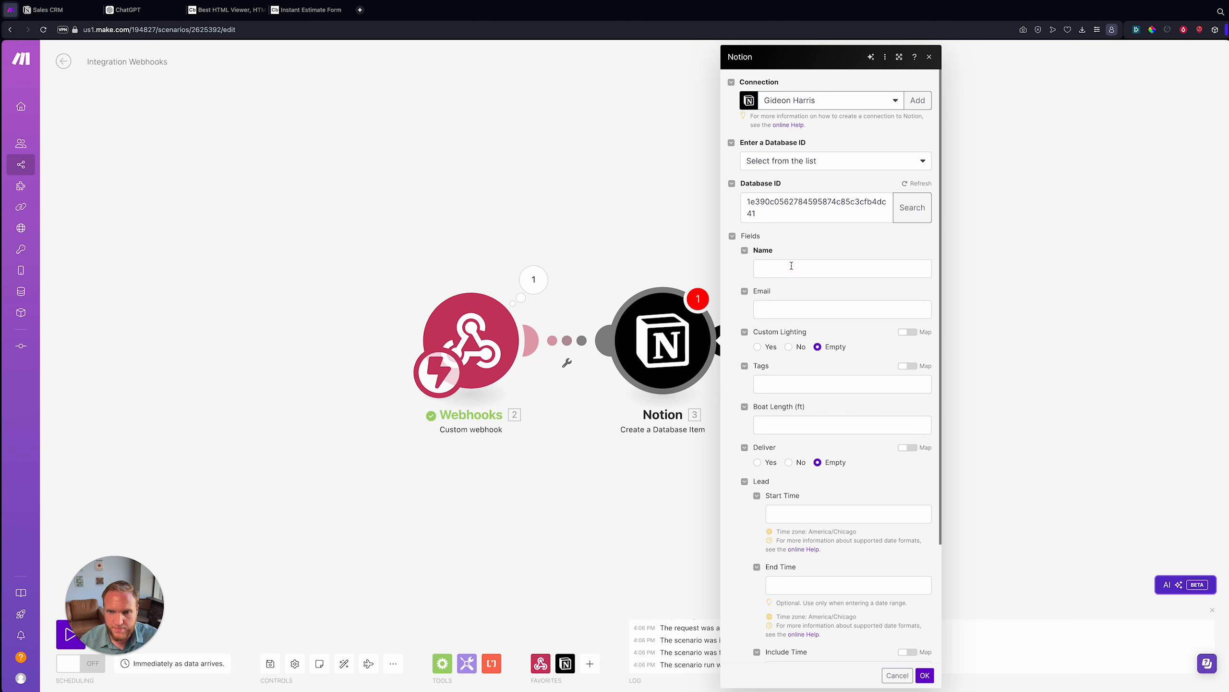
Map the Notion Name and Email fields to the webhook's name and email values.
click(792, 268)
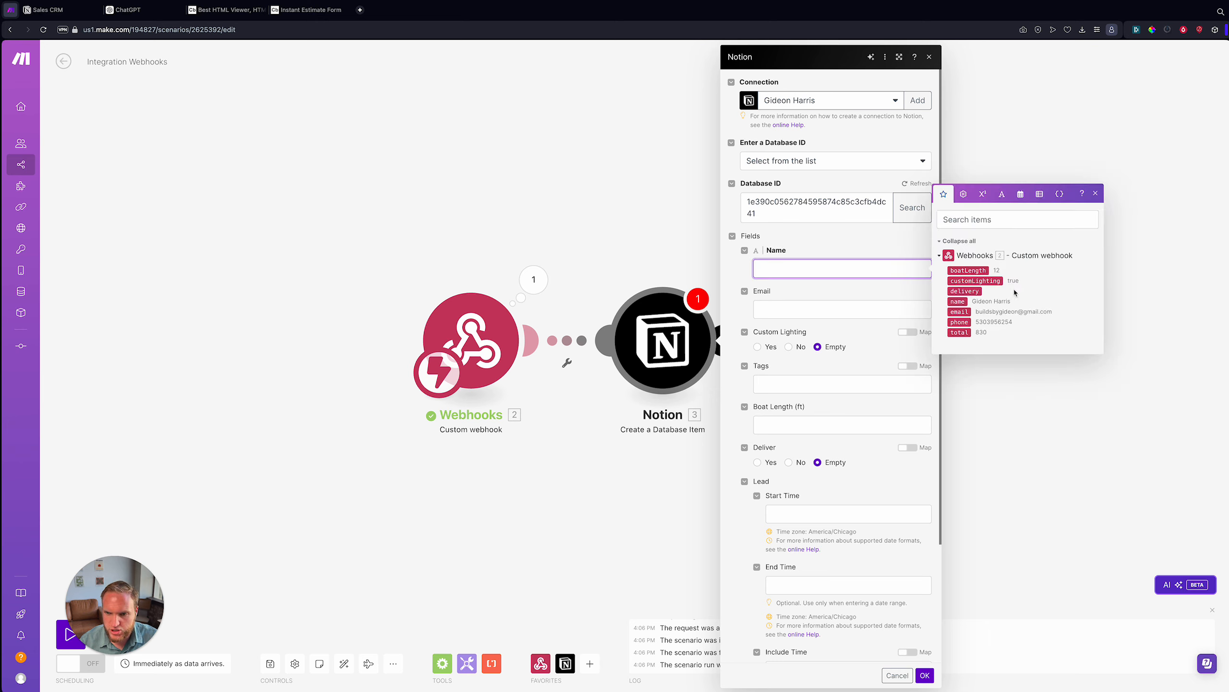
click(961, 301)
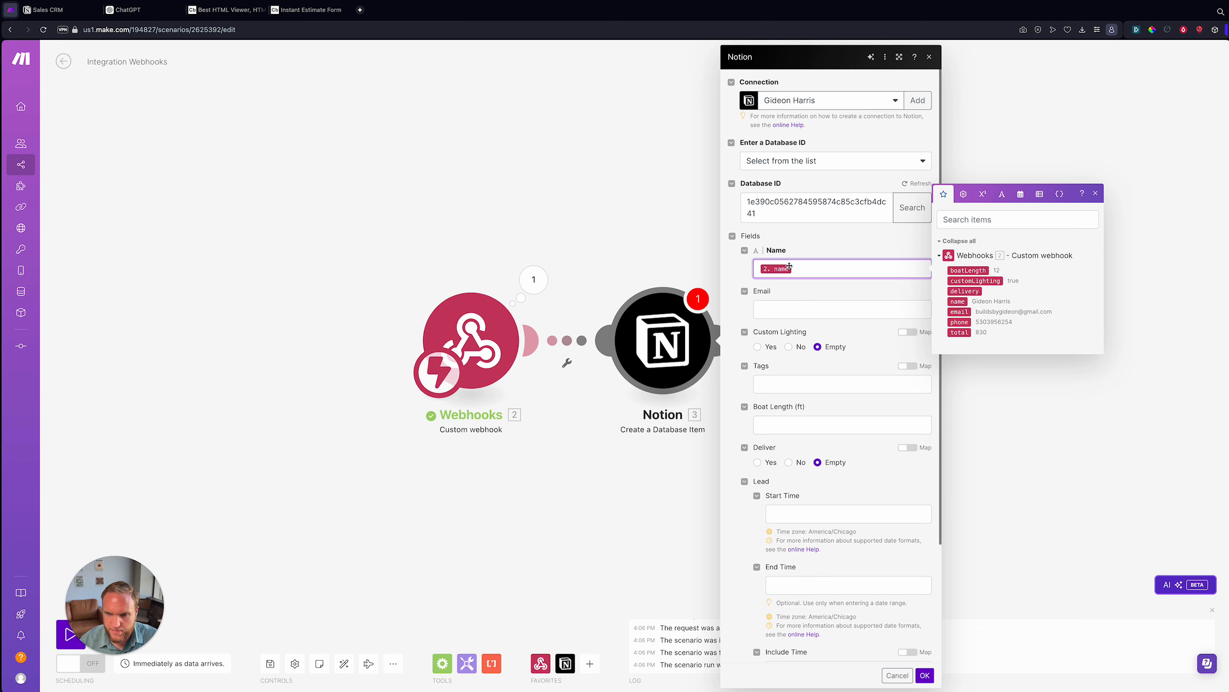
click(794, 311)
click(959, 352)
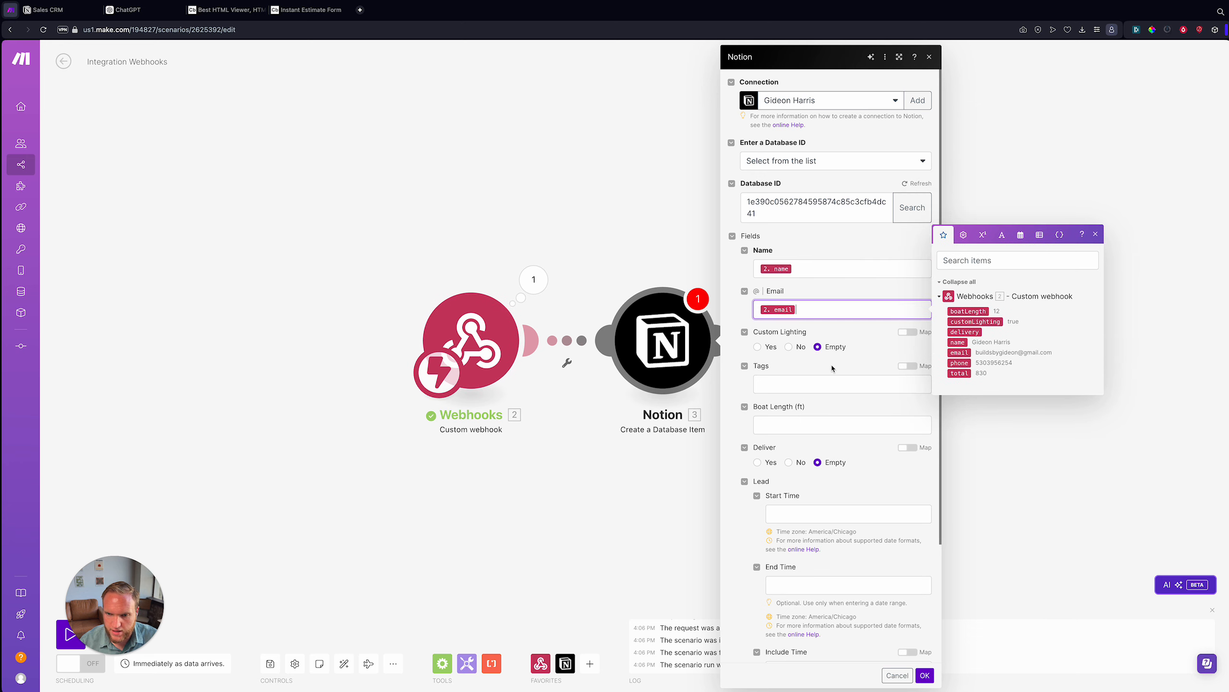
Enable mapping for Custom Lighting and Deliver, and map Custom Lighting, Boat Length (ft) and Deliver to the webhook's customLighting, boatLength and delivery values.
scroll(792, 388, down, 1)
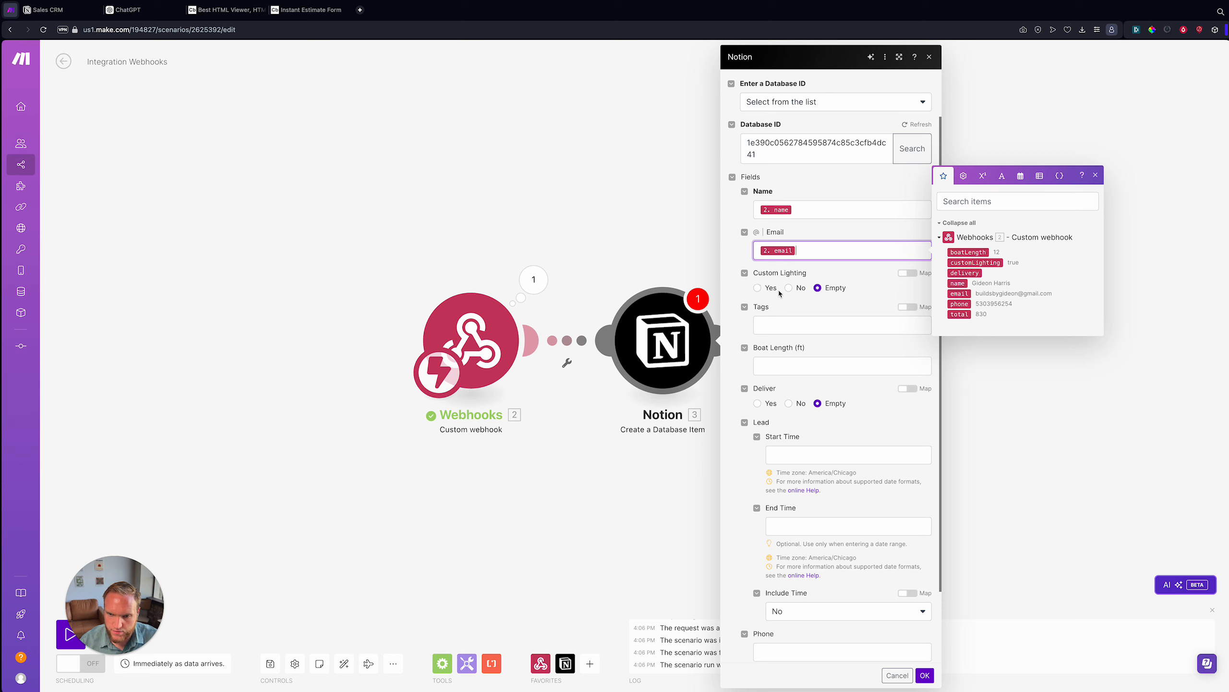
click(907, 273)
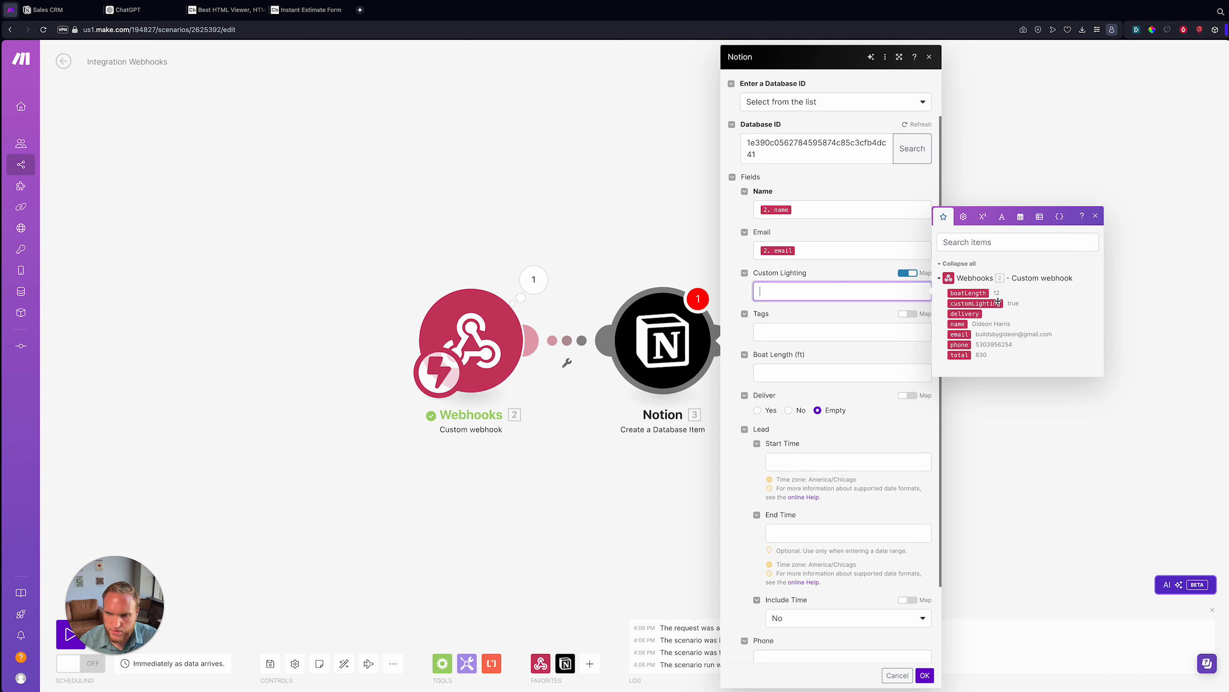
click(975, 303)
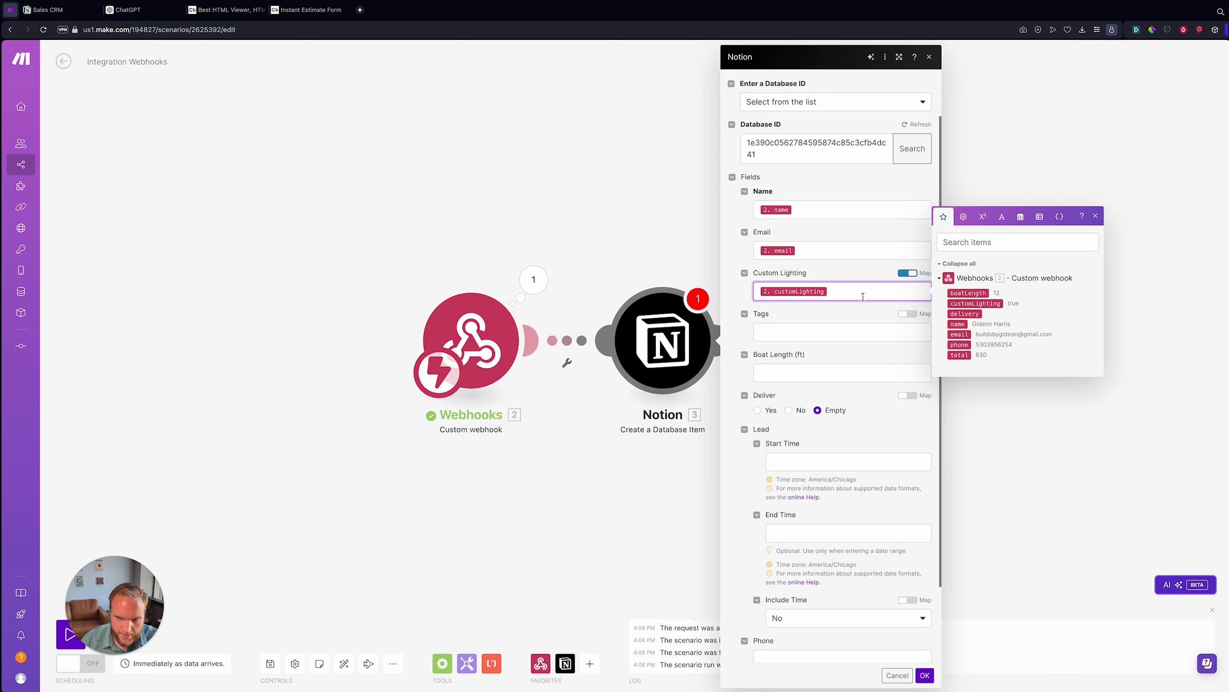
click(835, 373)
click(968, 367)
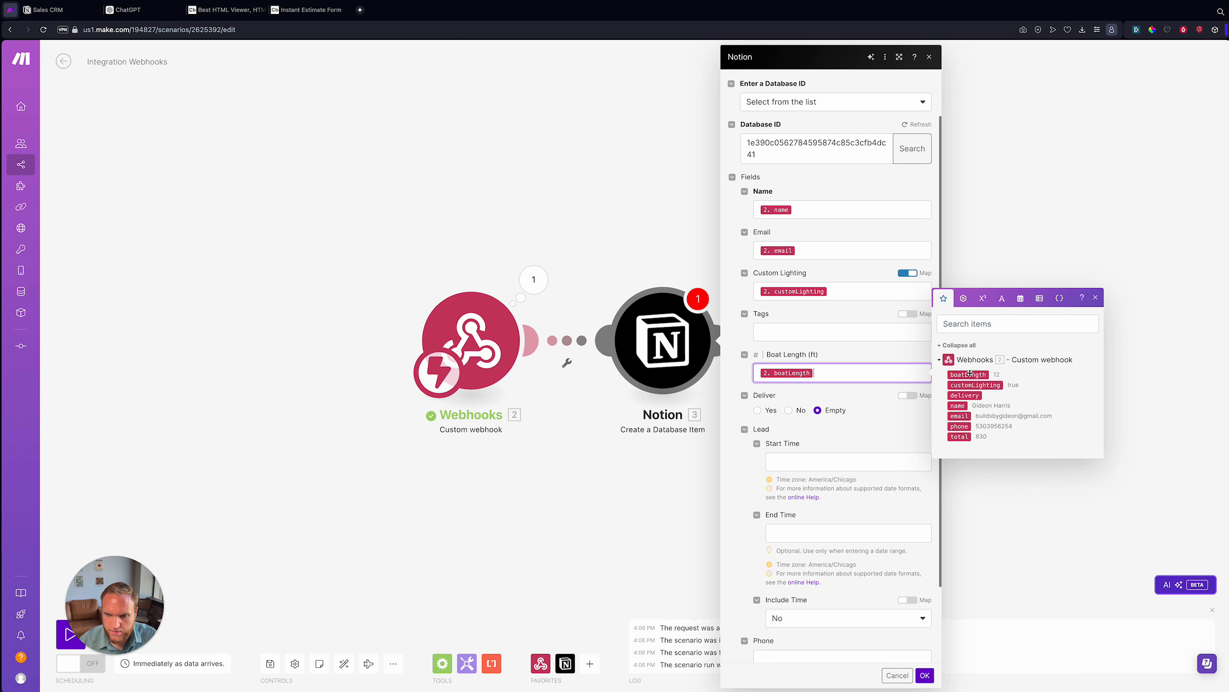
scroll(776, 310, down, 1)
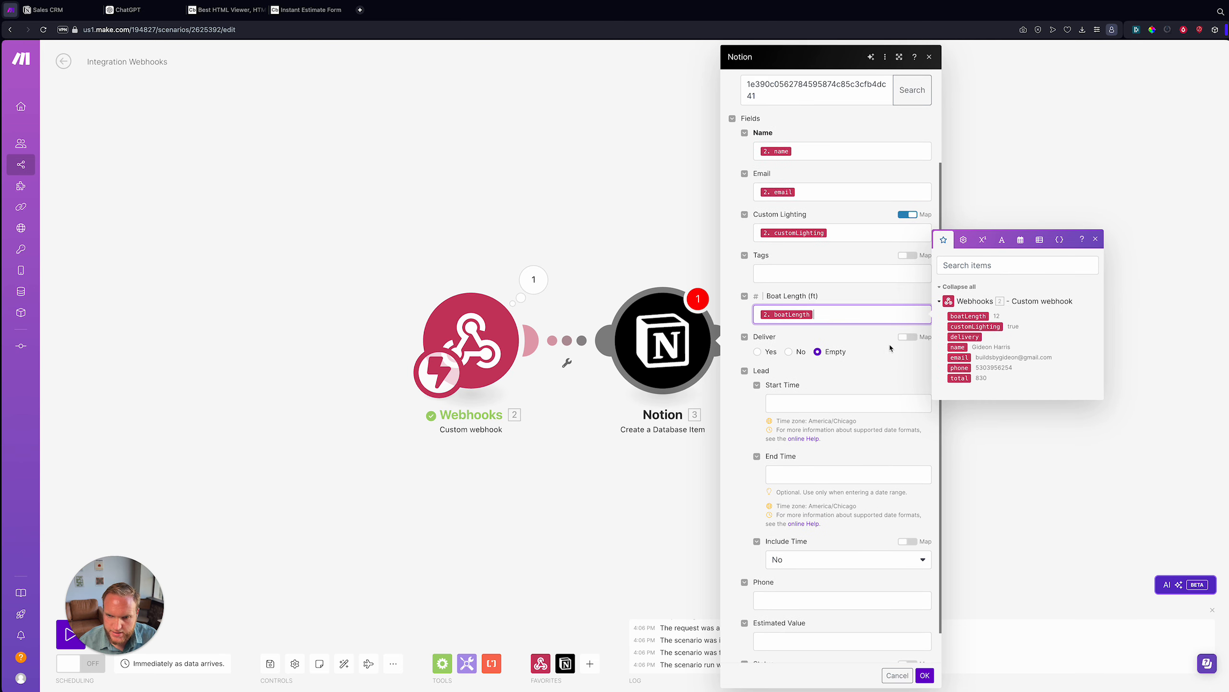
click(908, 337)
click(964, 377)
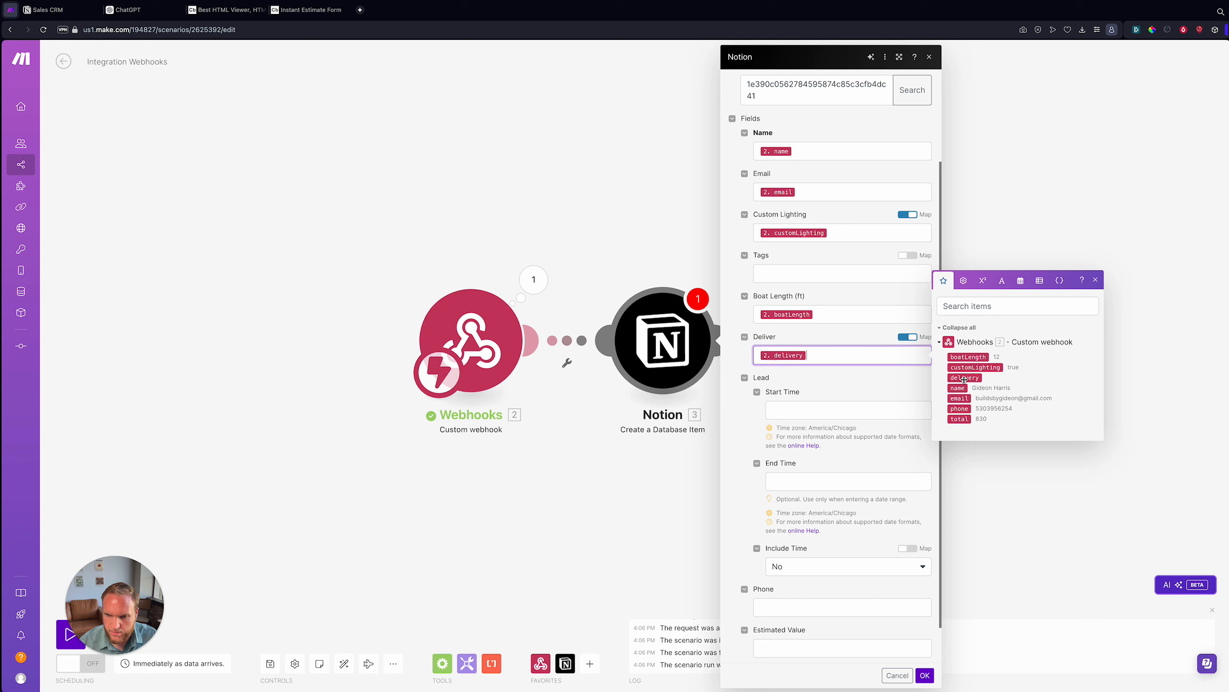
Wrap the Custom Lighting mapping in an if function followed by the text true and the values {{true}} and {{false}}, separated by semicolons.
scroll(875, 359, down, 1)
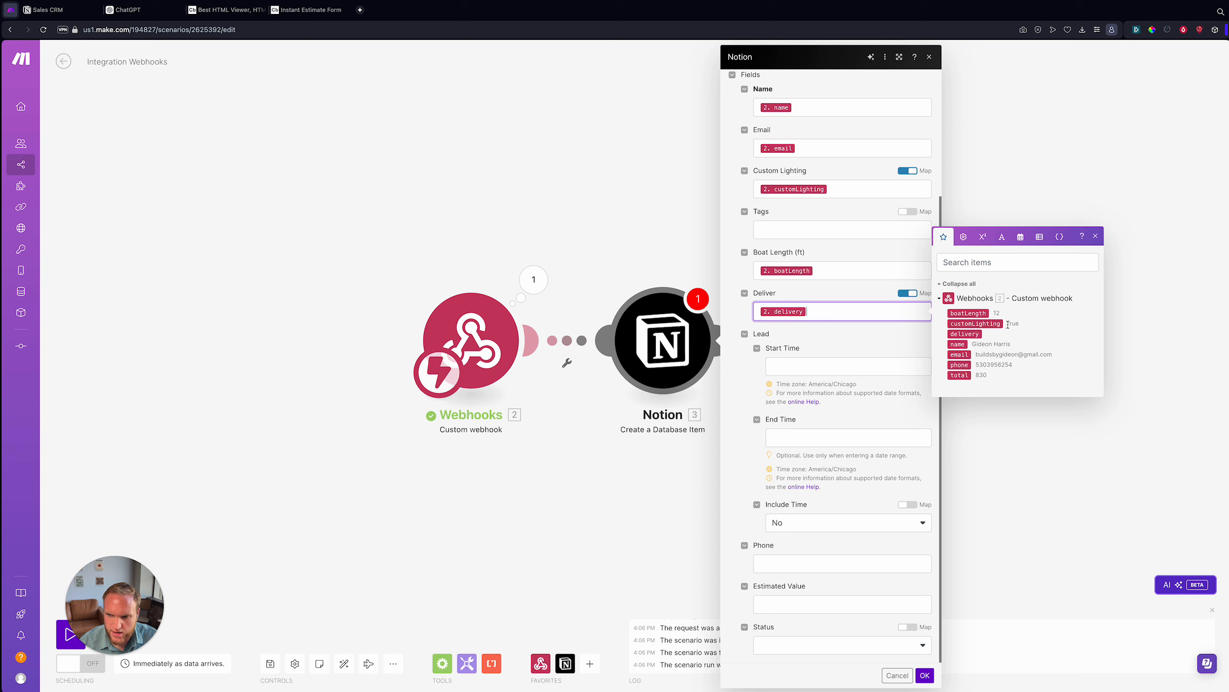
click(870, 189)
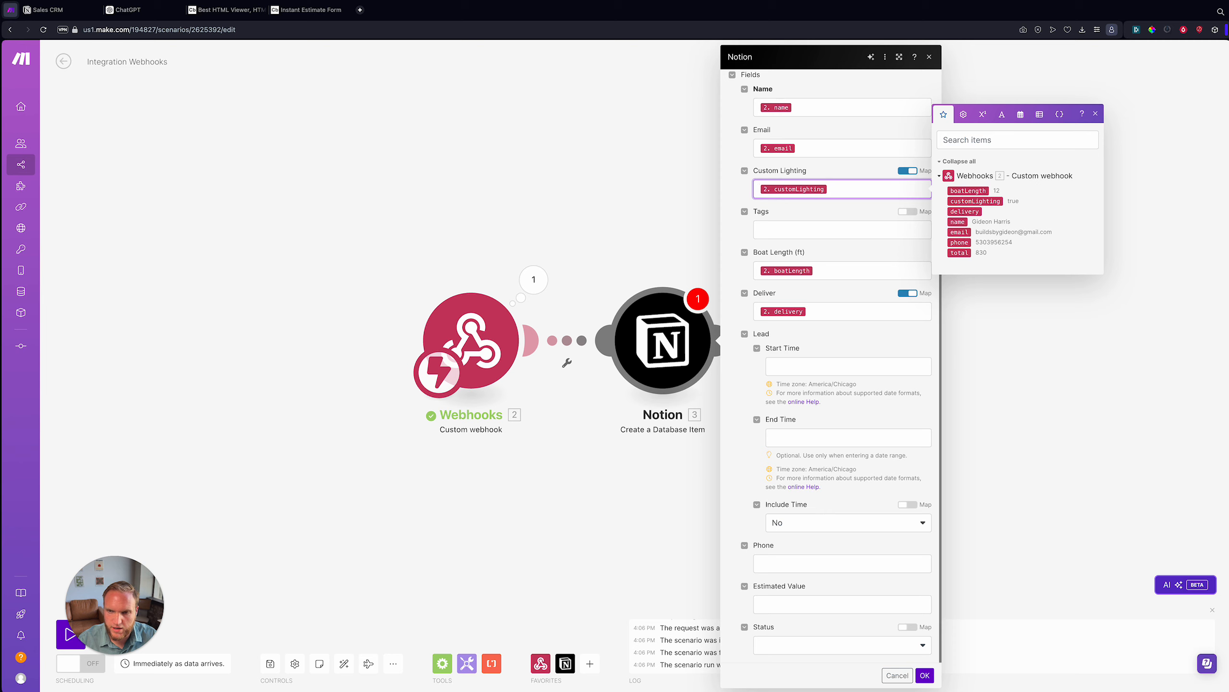
text(ifempty()
key(BackSpace)
text(if)
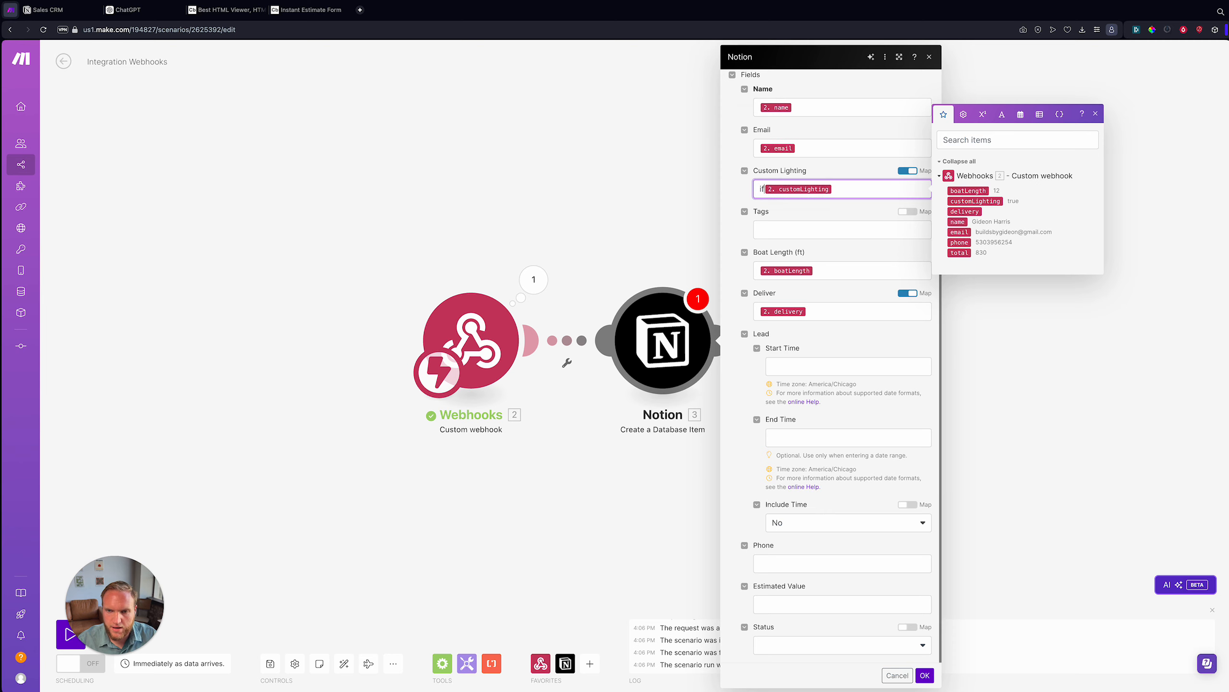
text(( )
text(;true)
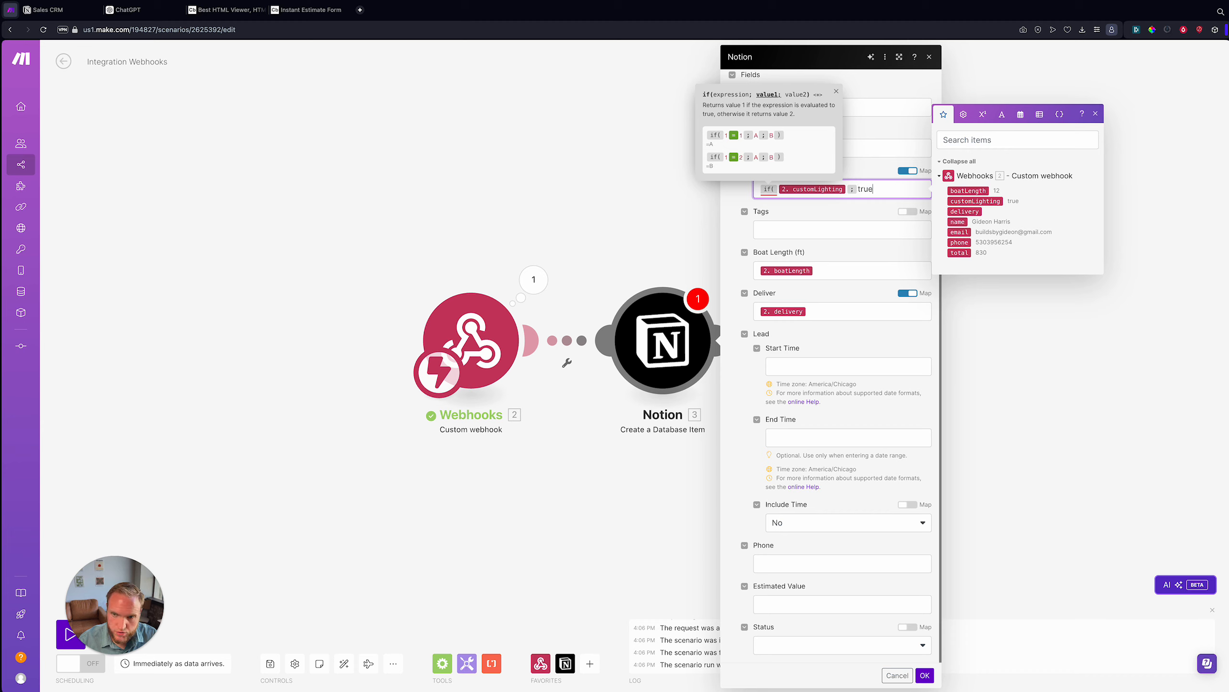
text(;)
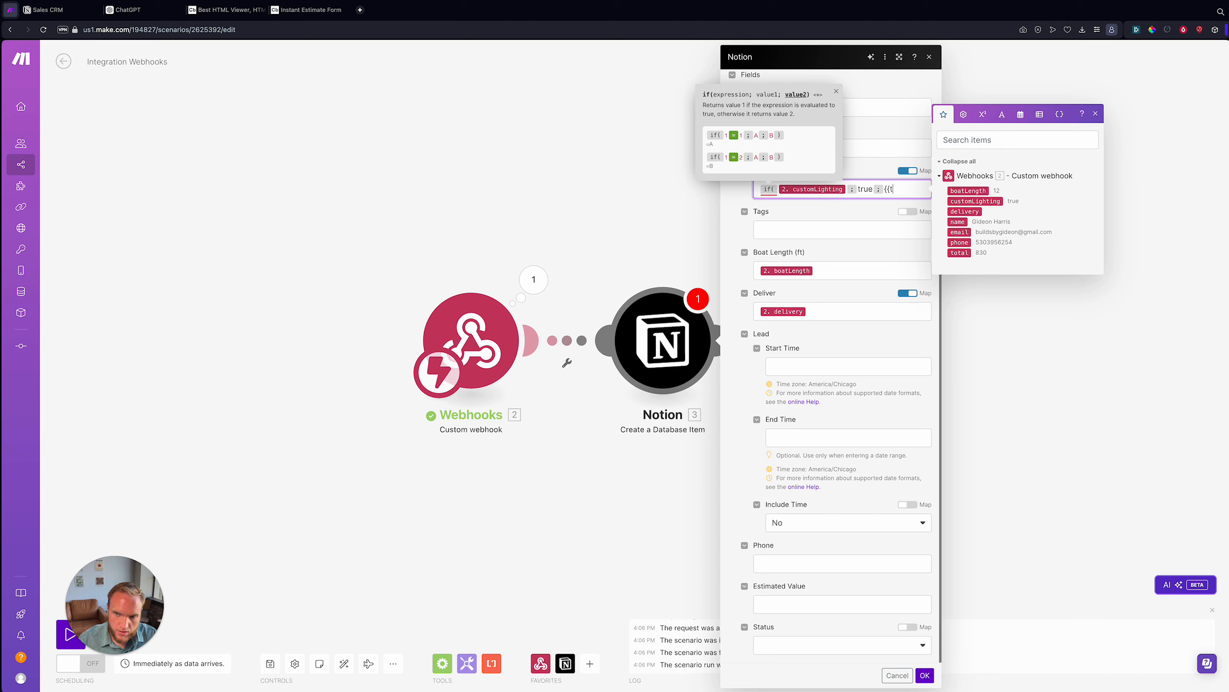
text({{true}})
text(;)
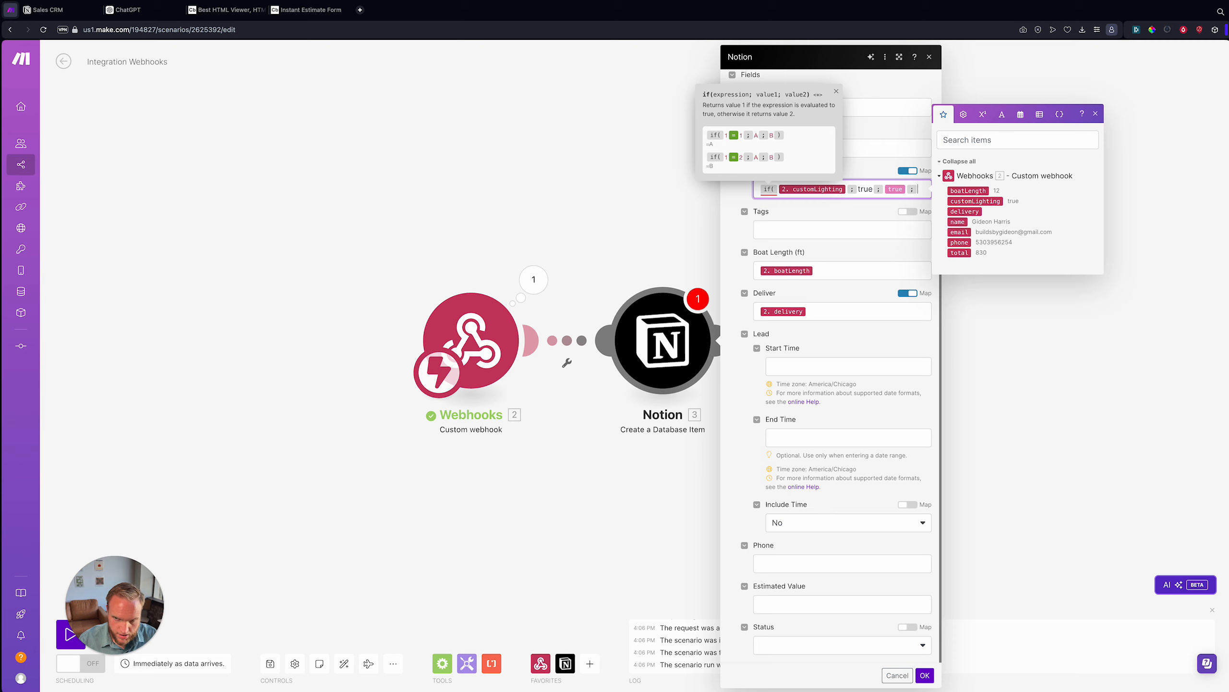
text({{false)
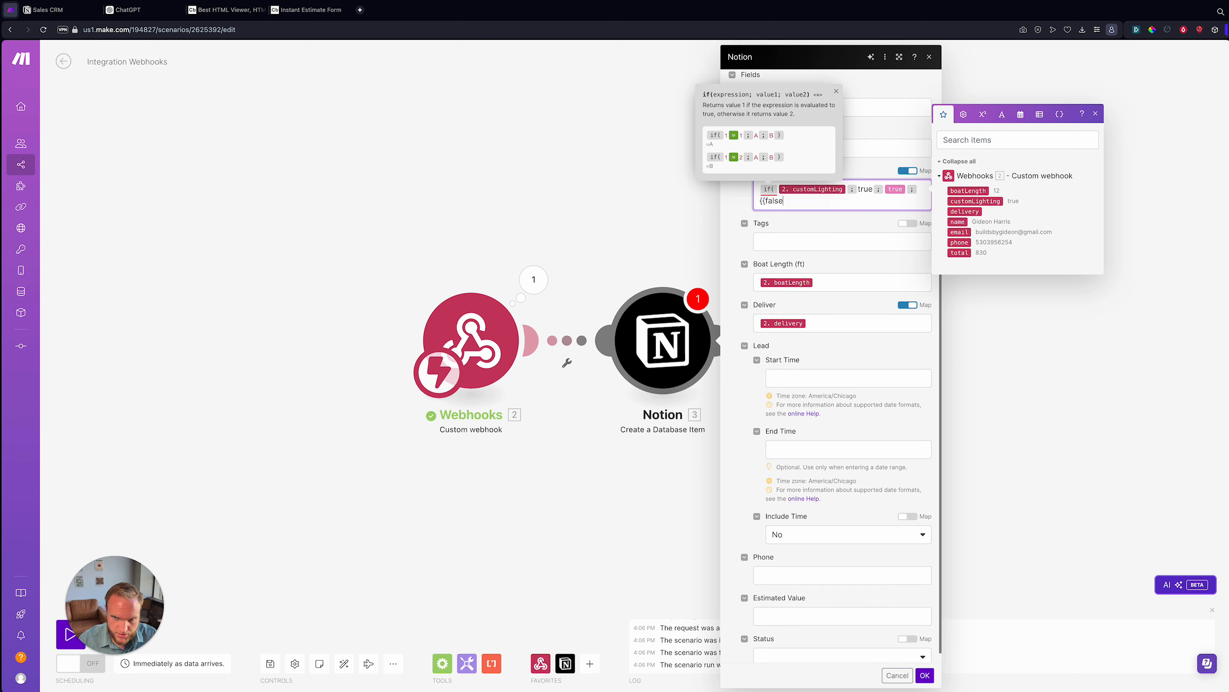
text(}}))
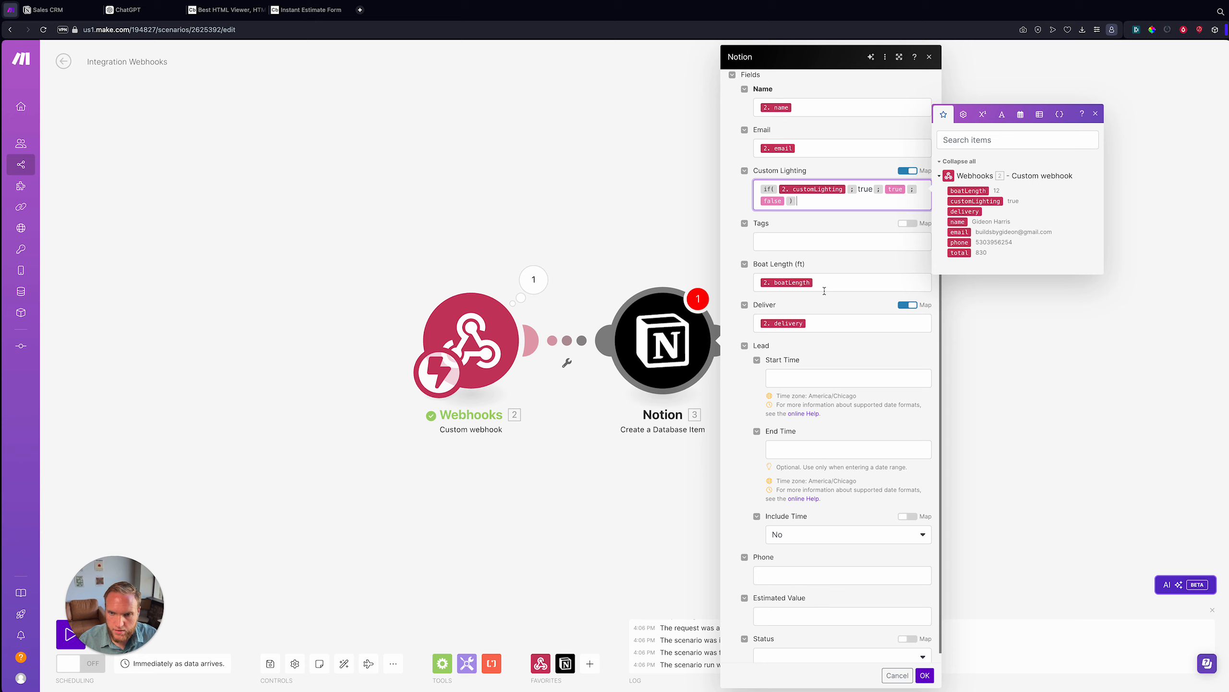
Wrap the Deliver mapping in an if function returning {{true}} when delivery = true and {{false}} otherwise.
click(827, 323)
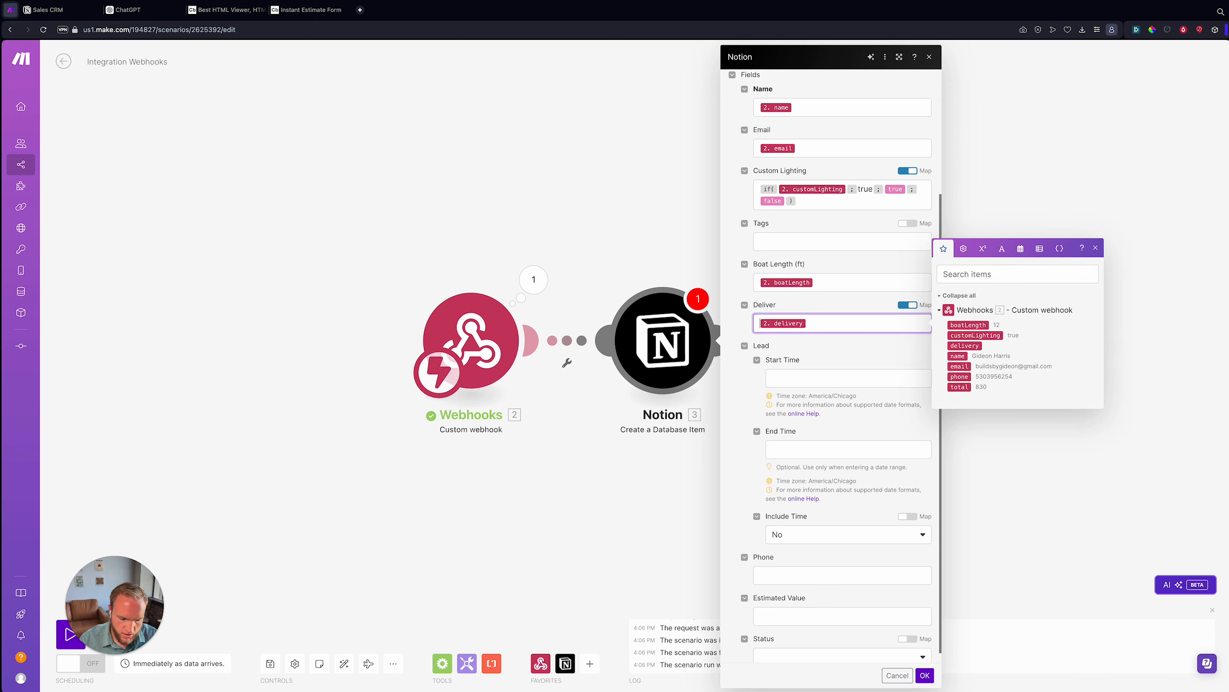
text({{if()
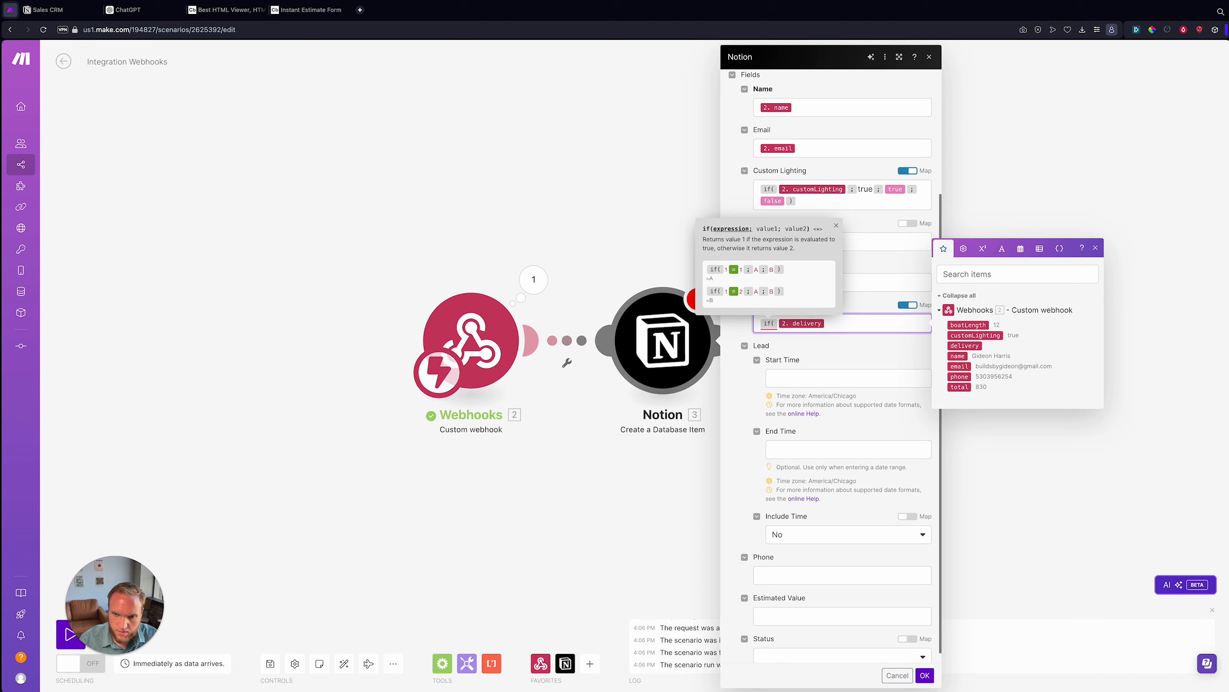
text(tr)
key(BackSpace)
key(BackSpace)
key(BackSpace)
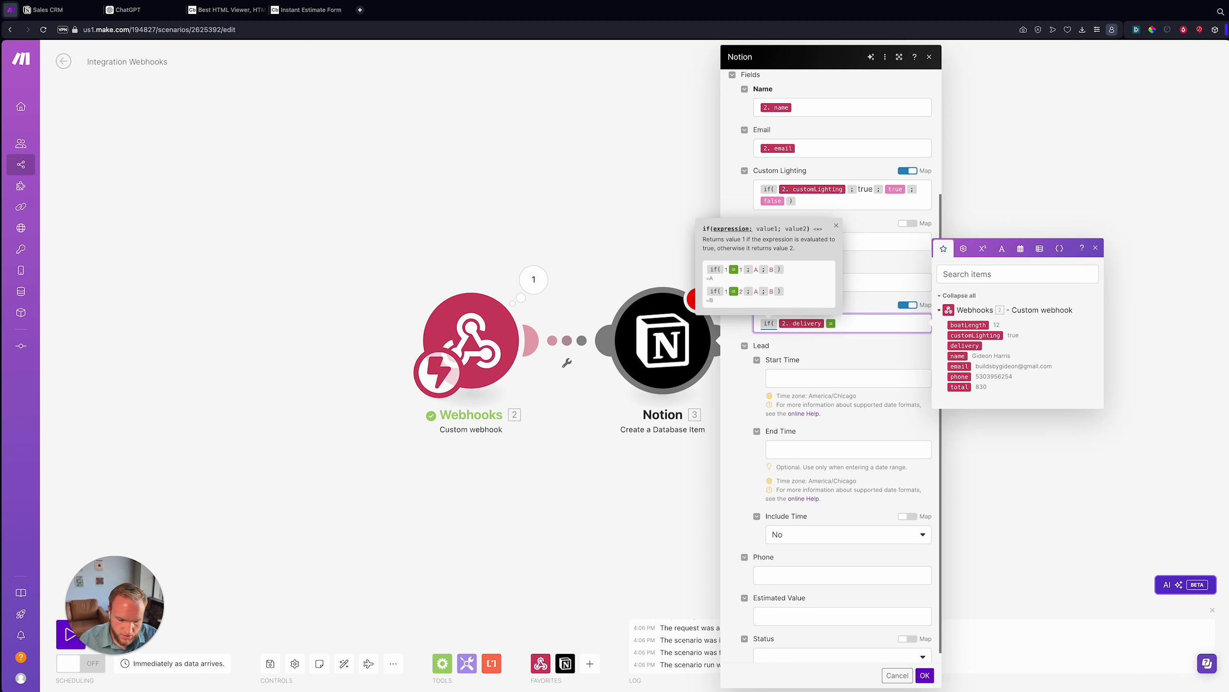
text(=true;)
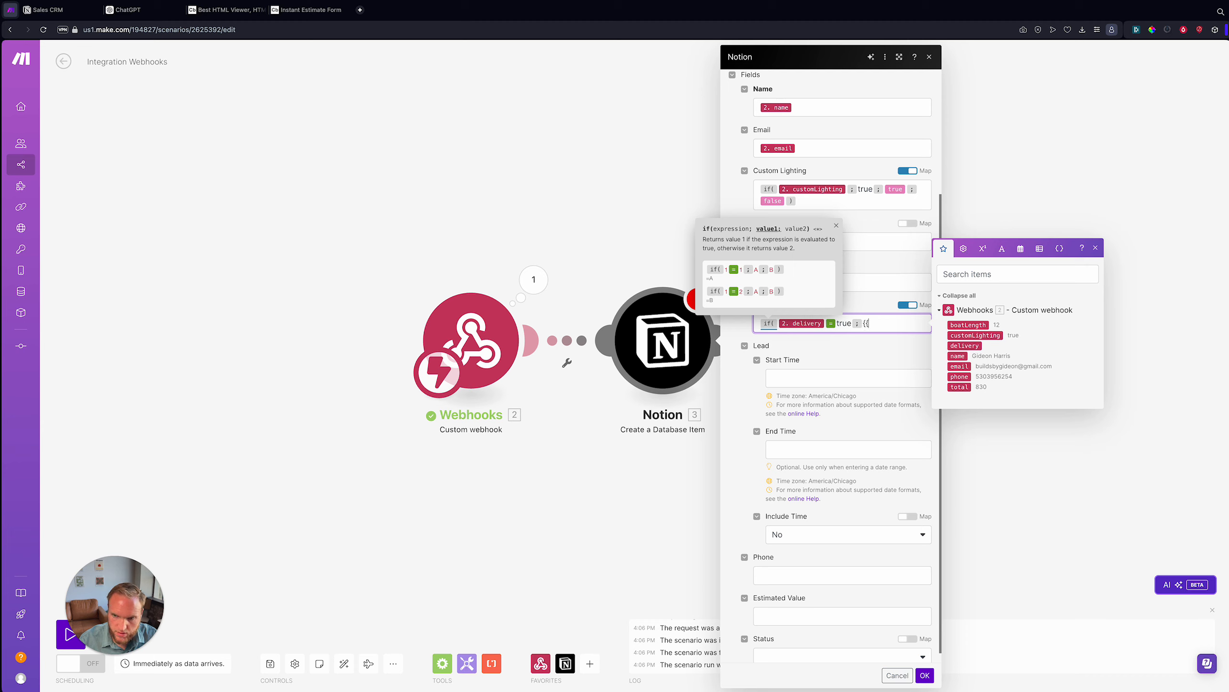
text({{true;)
key(BackSpace)
key(BackSpace)
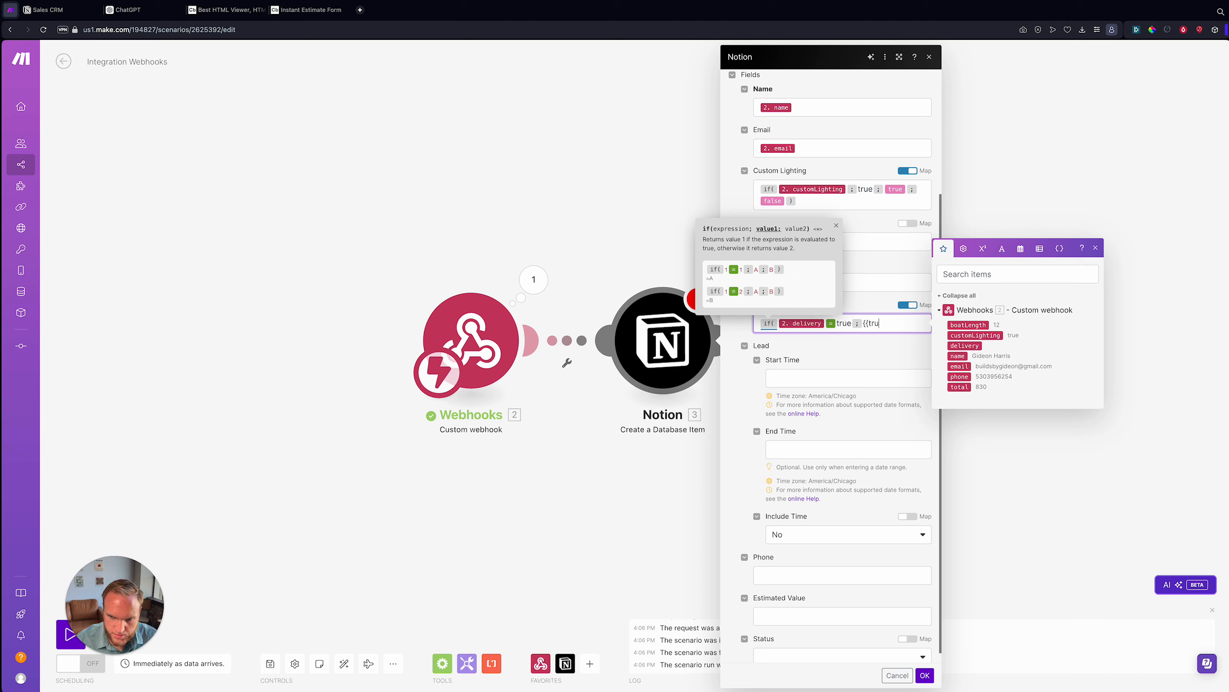
text(e}};)
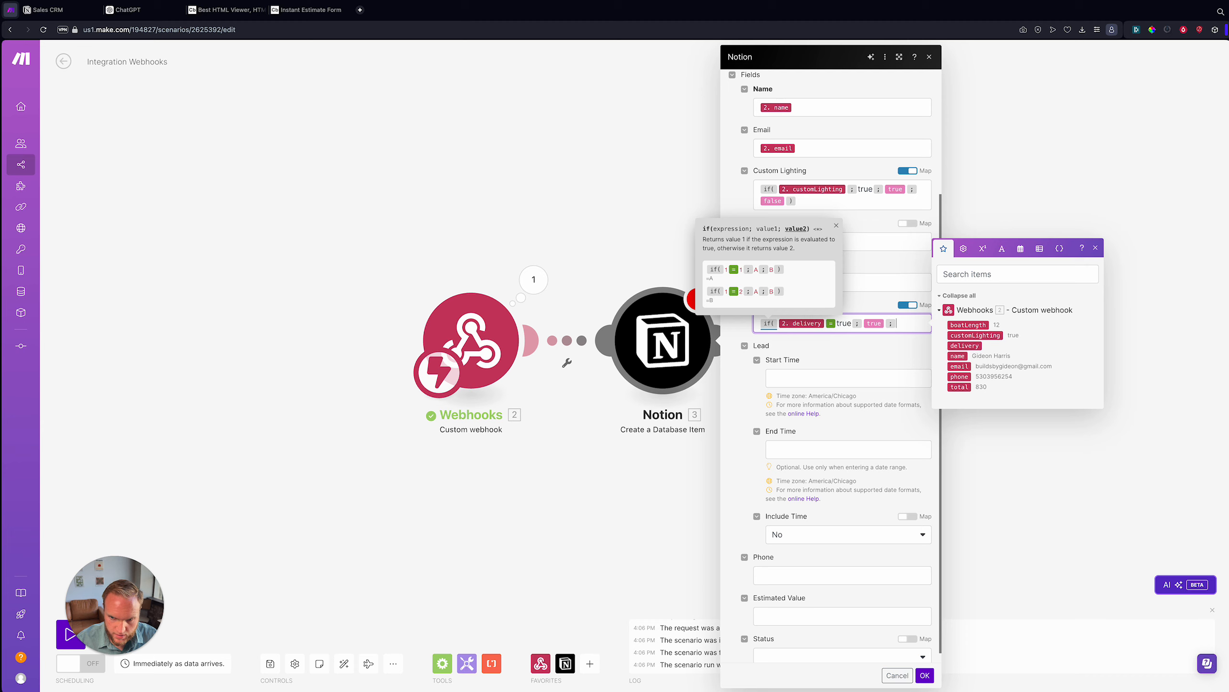
text({{false}}))
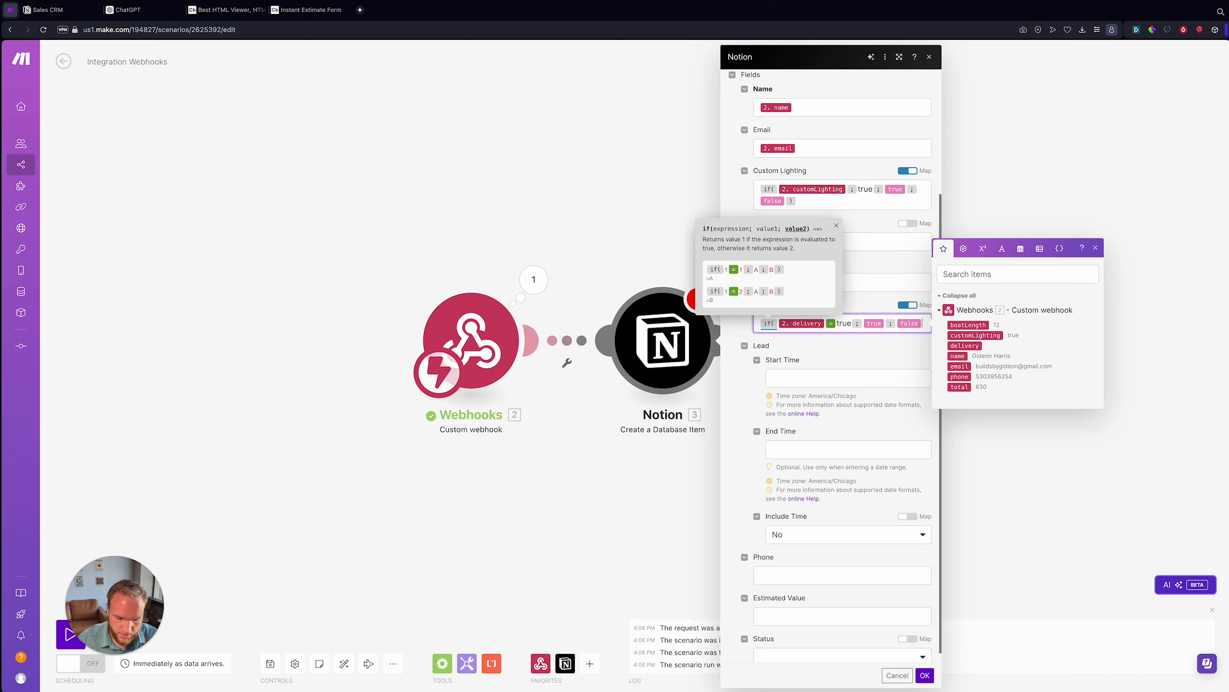
Replace the semicolon after customLighting in the Custom Lighting formula with an equals operator.
click(852, 195)
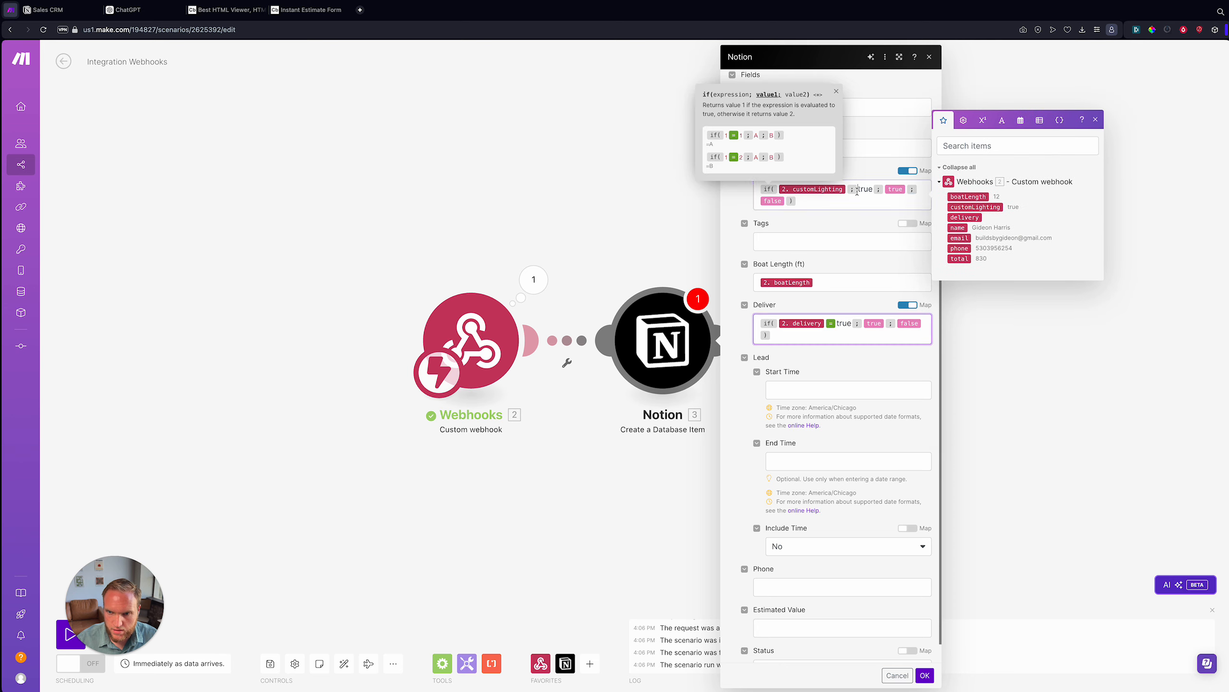
key(BackSpace)
text({{)
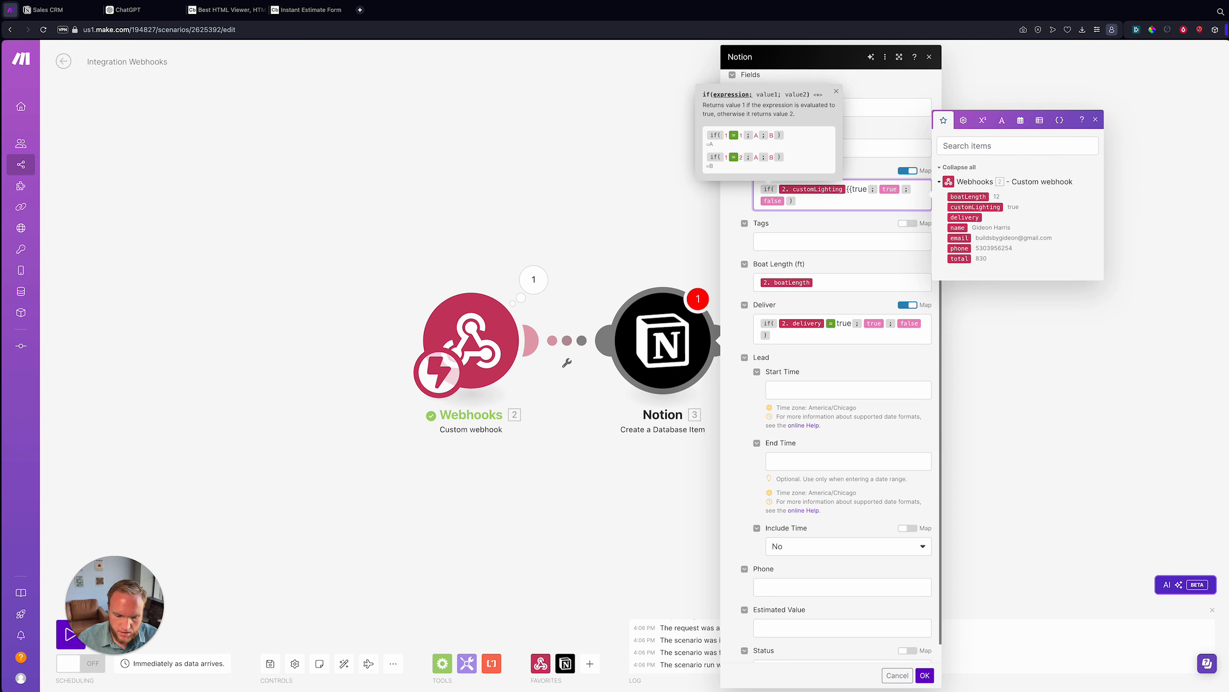
text(=}})
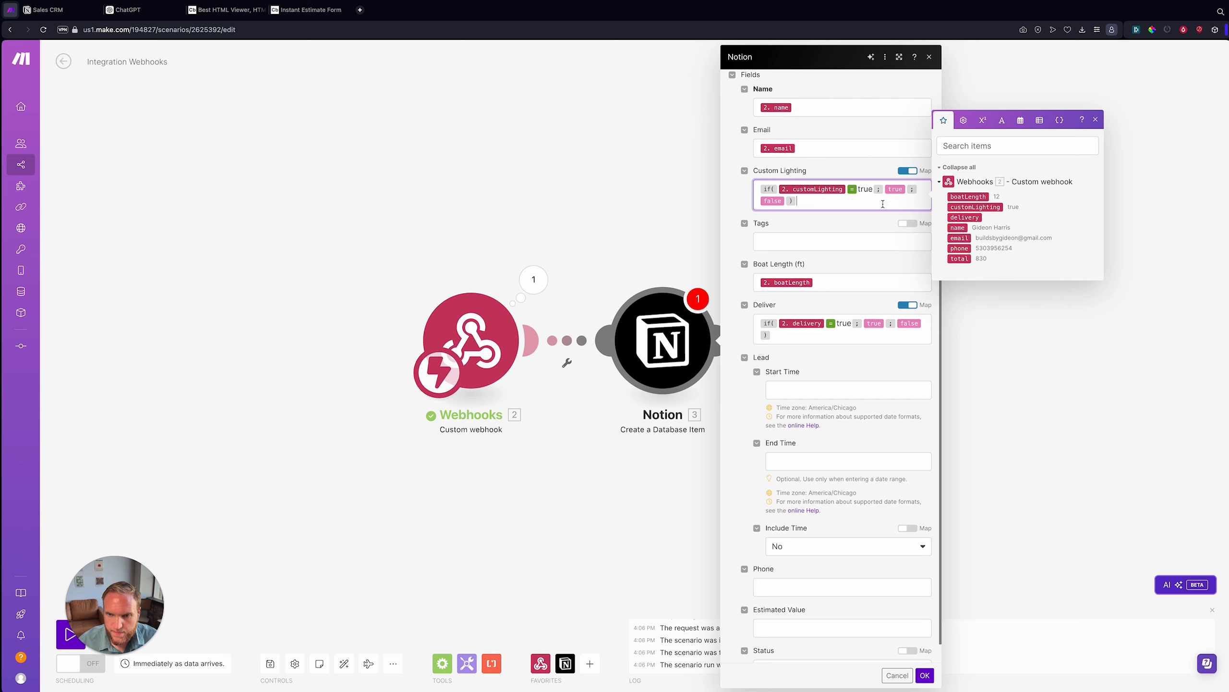
Set the Lead Start Time to formatDate(now; MM-DD-YYYY).
scroll(841, 379, down, 1)
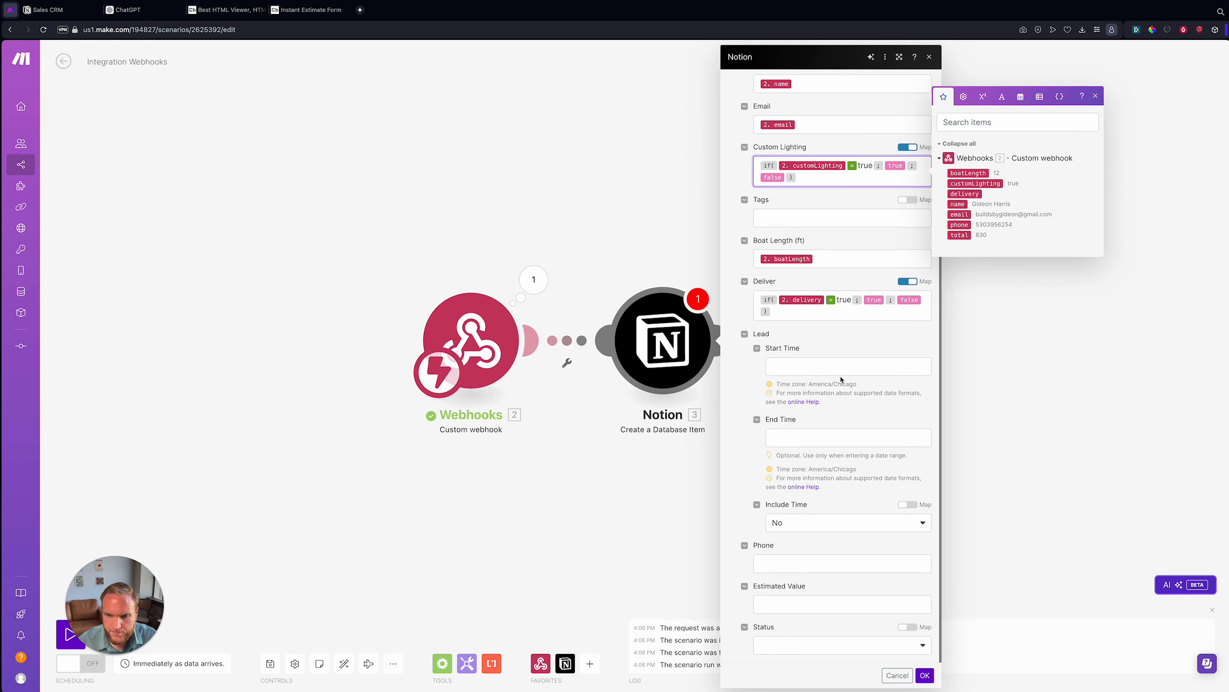
click(815, 364)
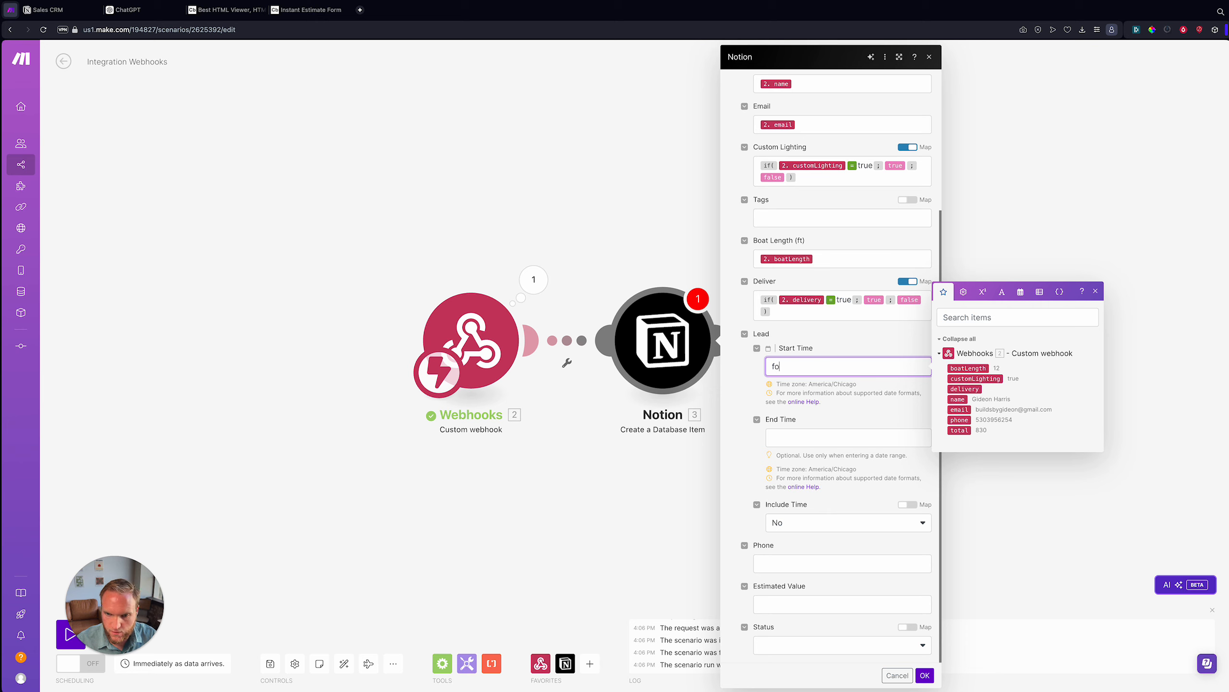
text(()
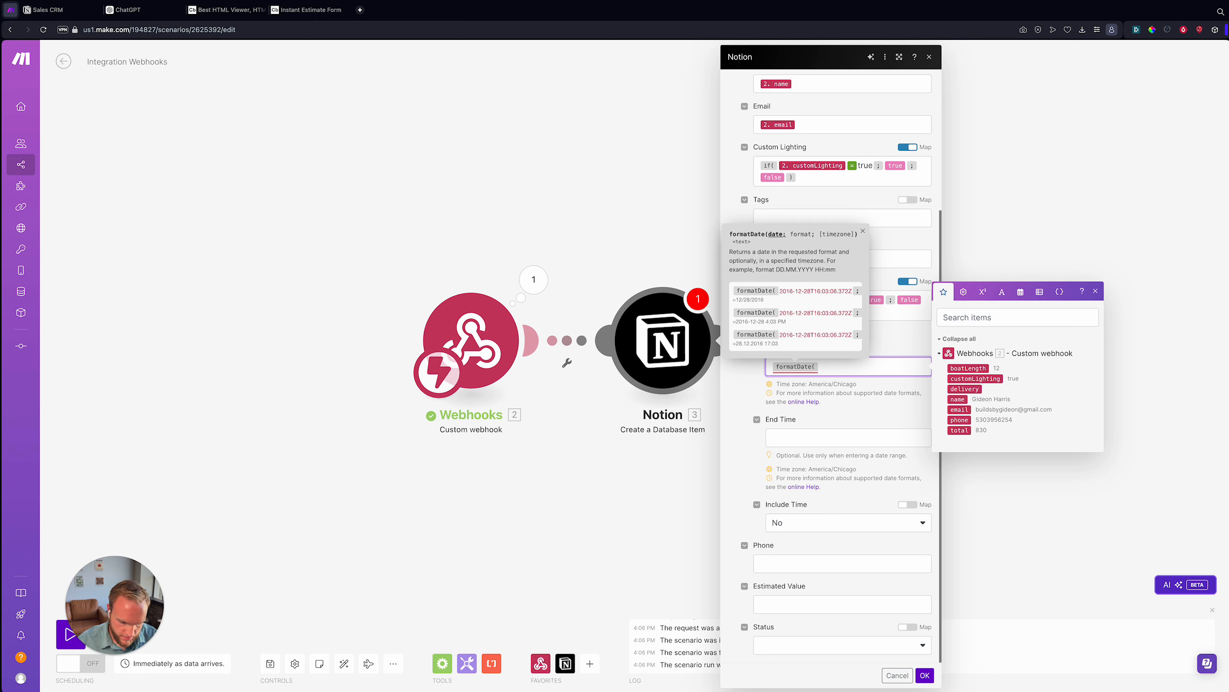
text({{now}})
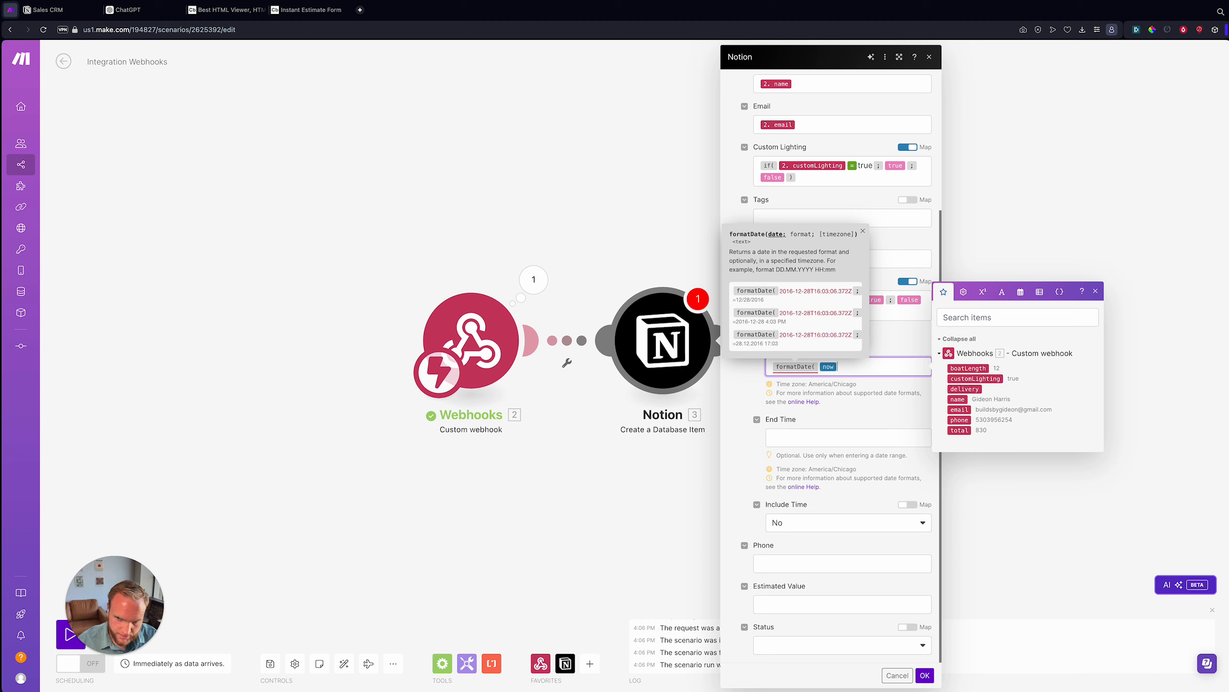
text(;)
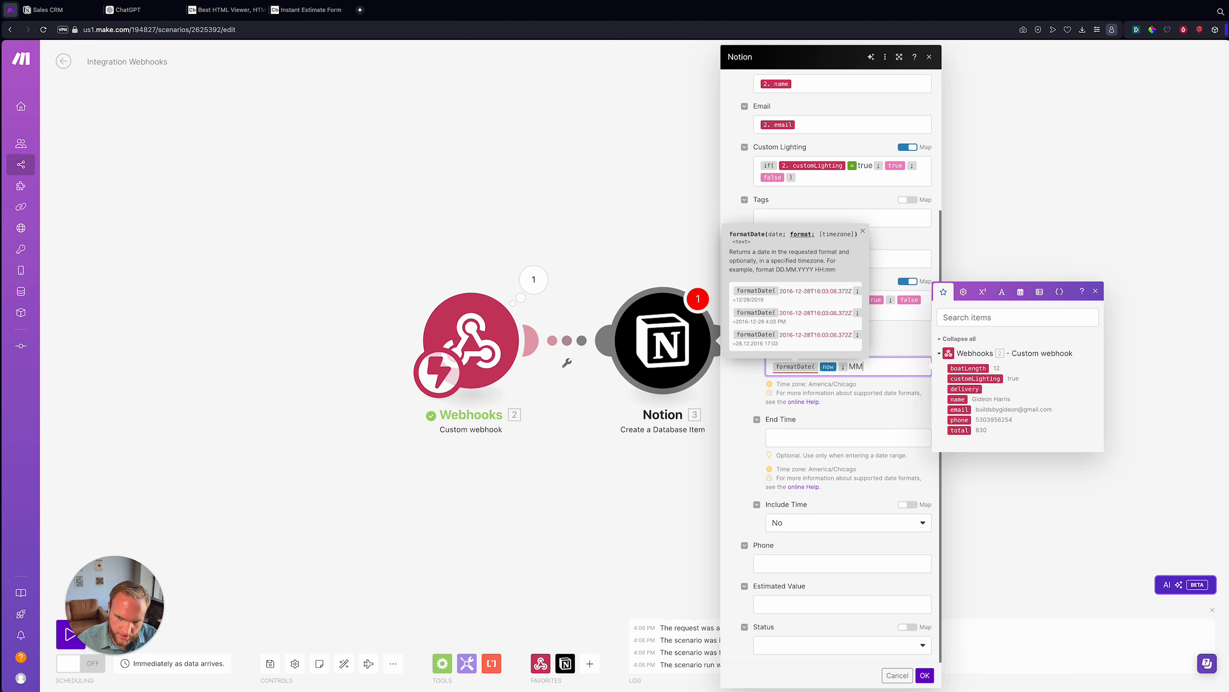
text(MM-DD-YYYY))
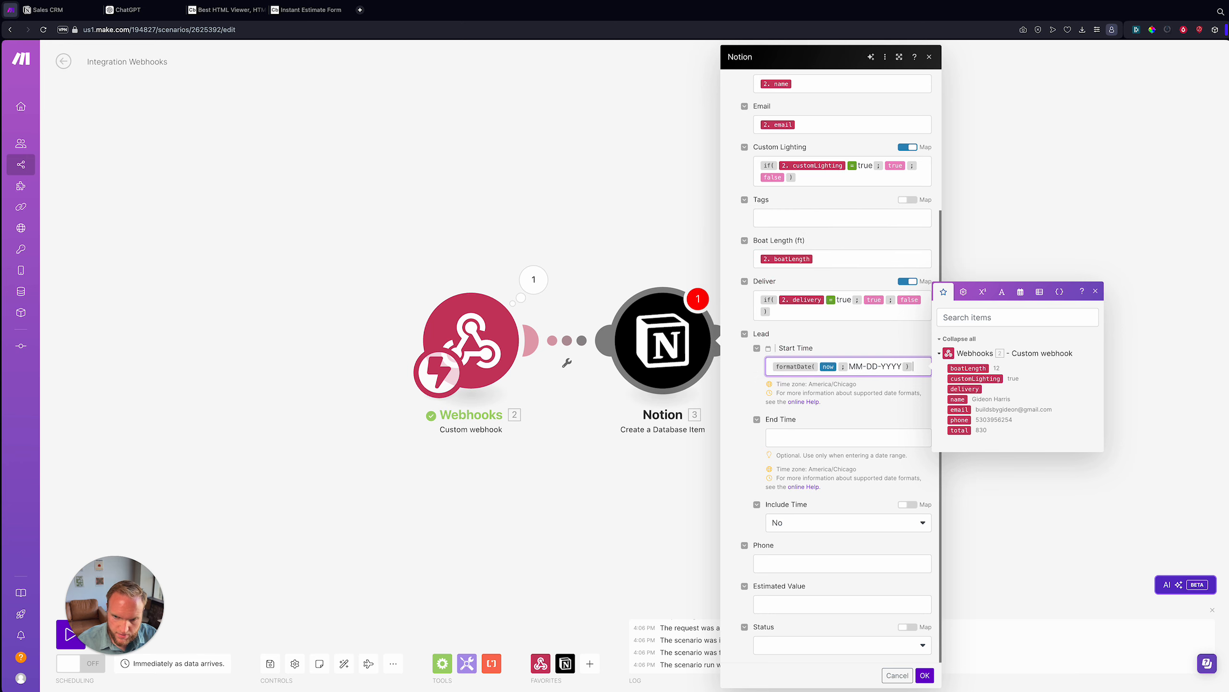
key(Tab)
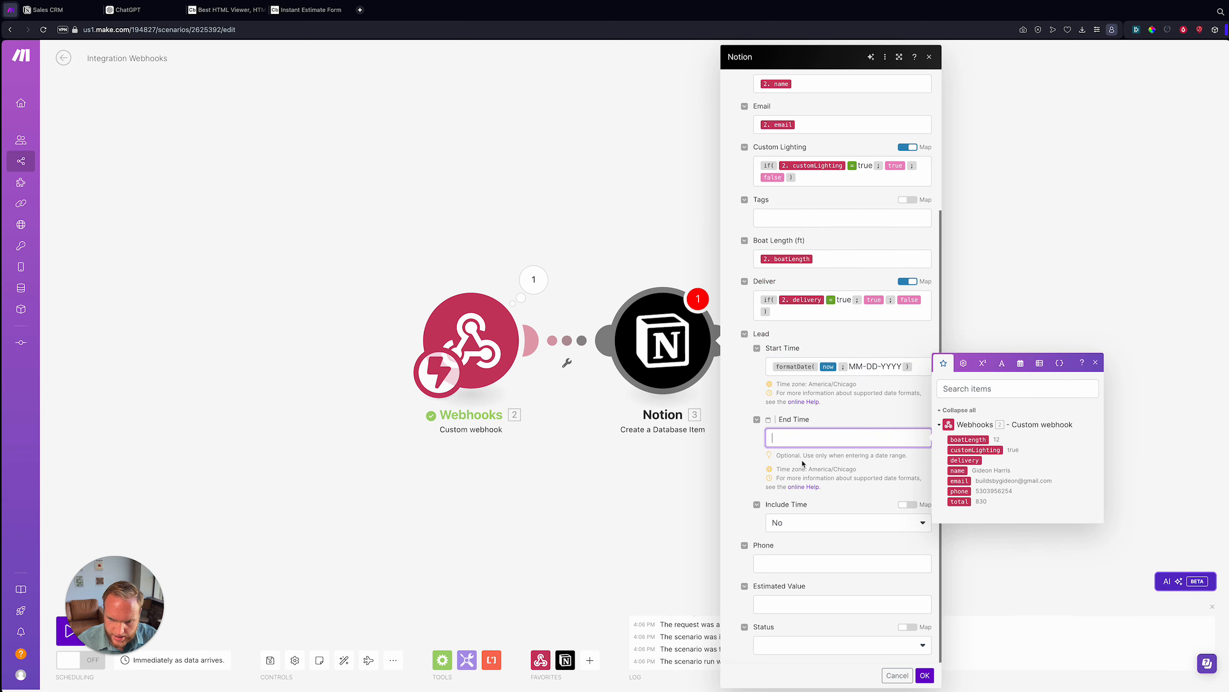
Map the webhook's phone value to Phone and its total value to Estimated Value in the Notion module.
click(831, 567)
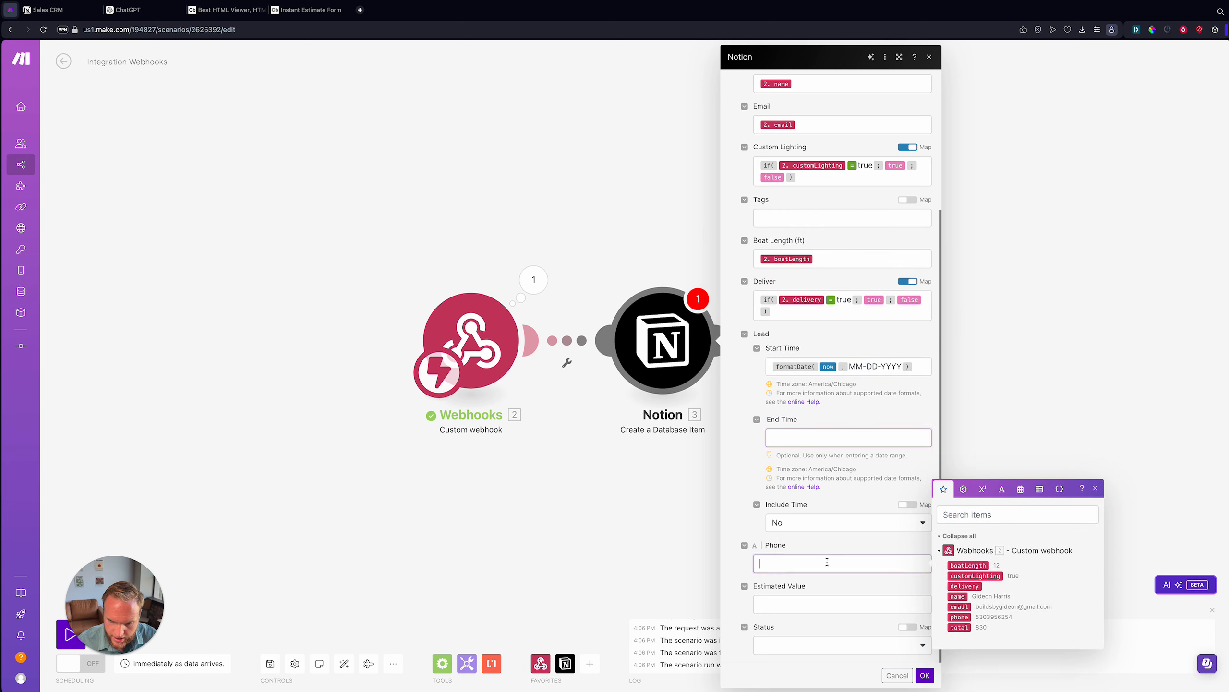
click(959, 616)
click(832, 604)
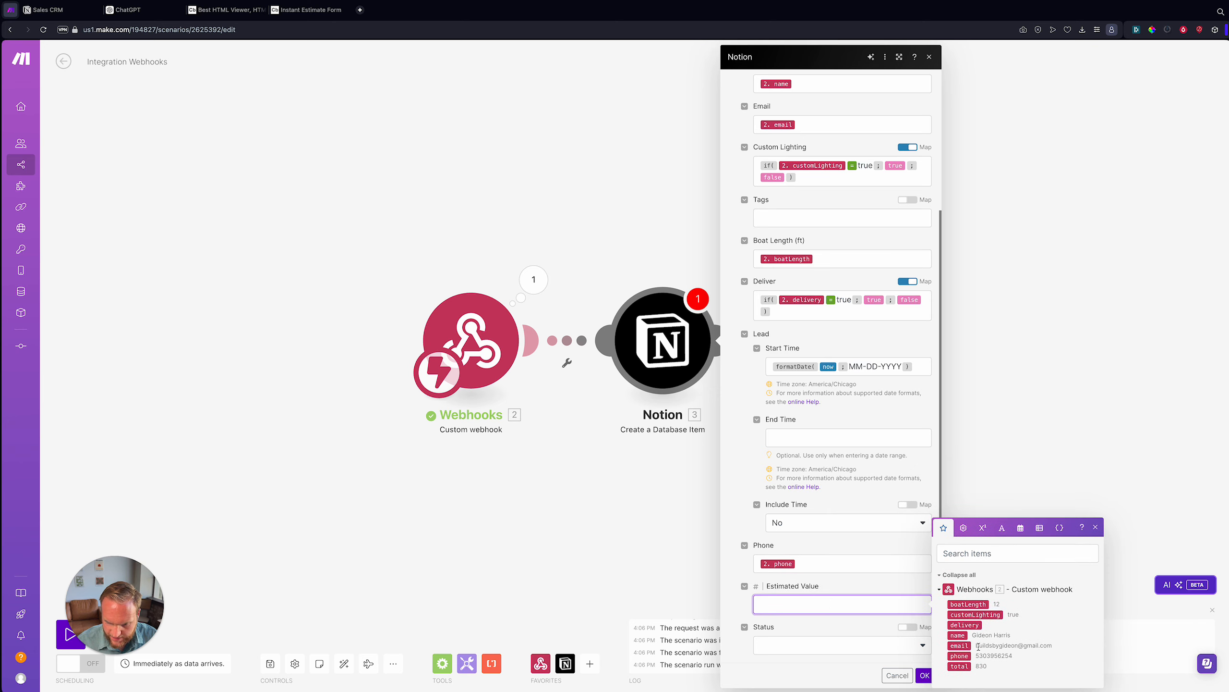
click(966, 666)
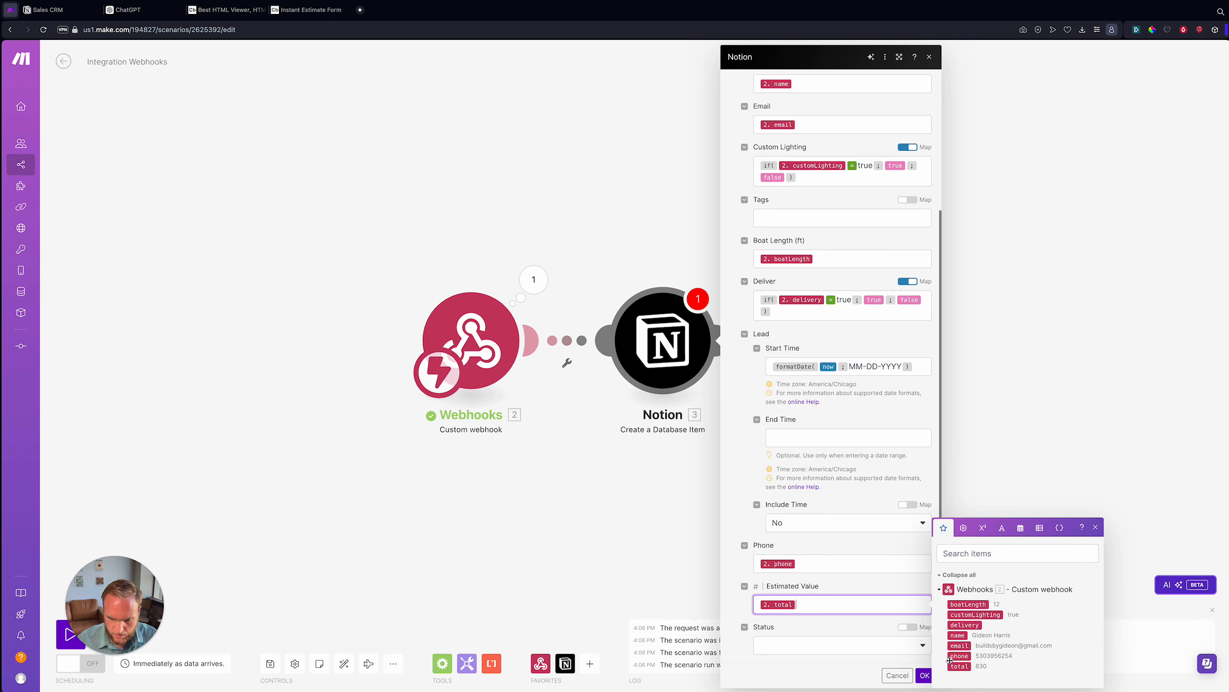
Set the Status field to To-do: New and confirm the Notion module's configuration.
click(799, 642)
click(785, 573)
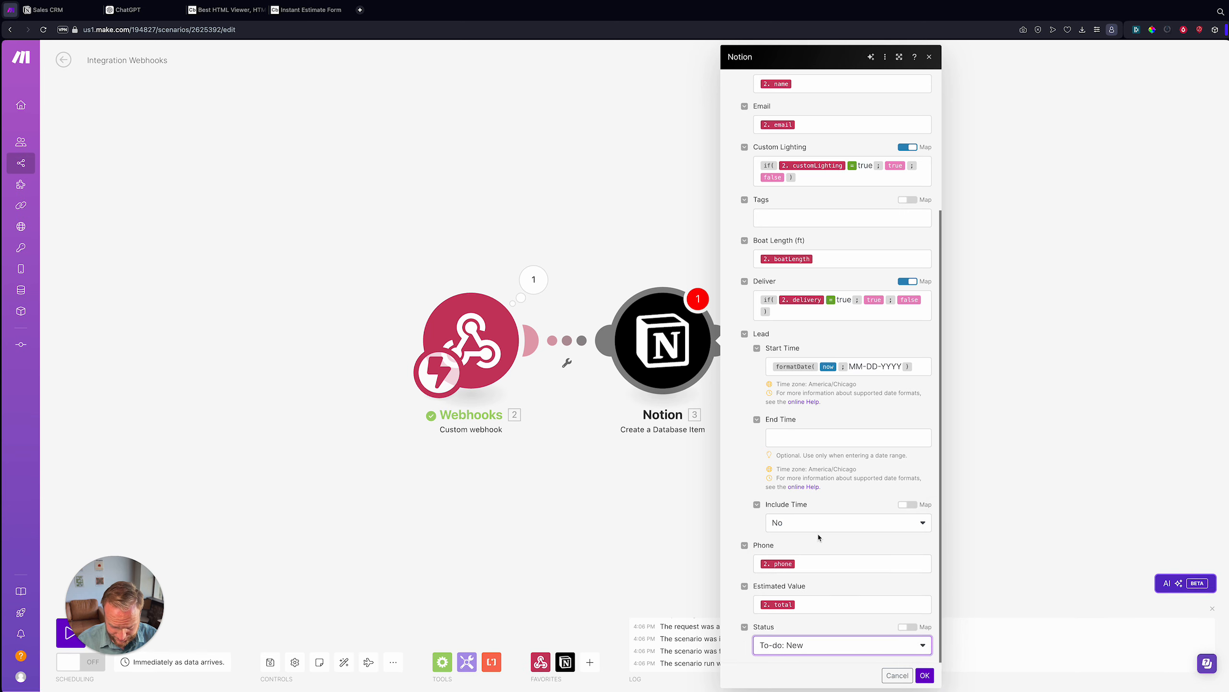
scroll(879, 121, up, 5)
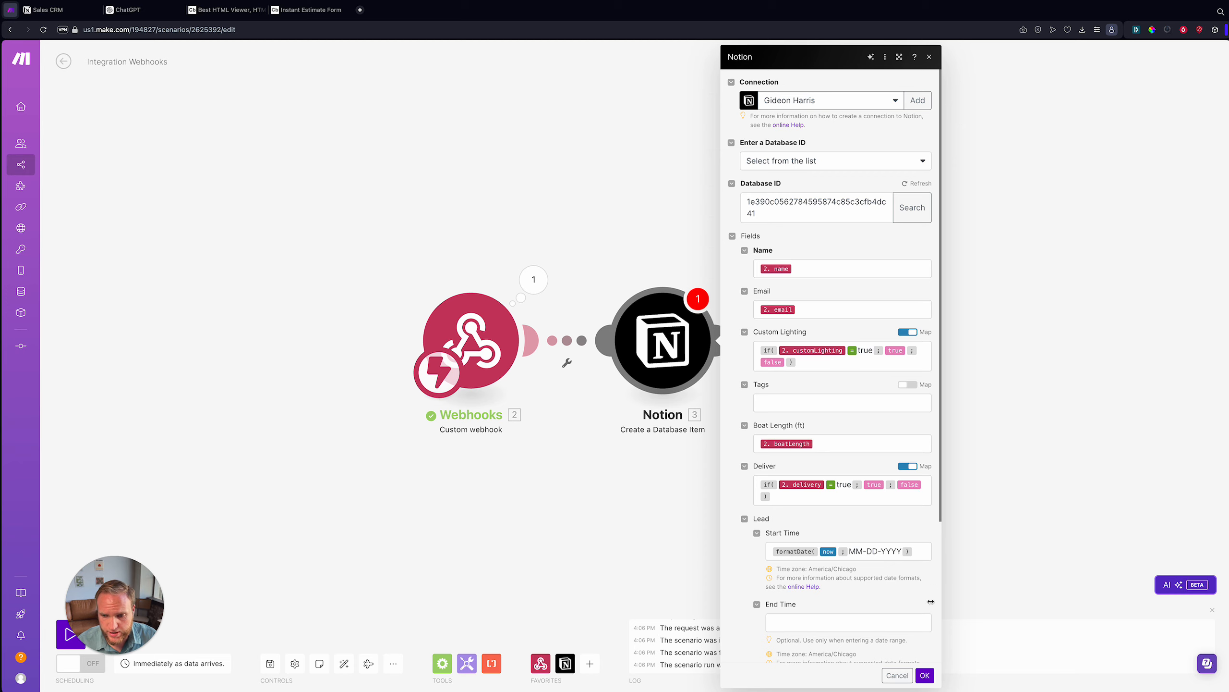
click(925, 677)
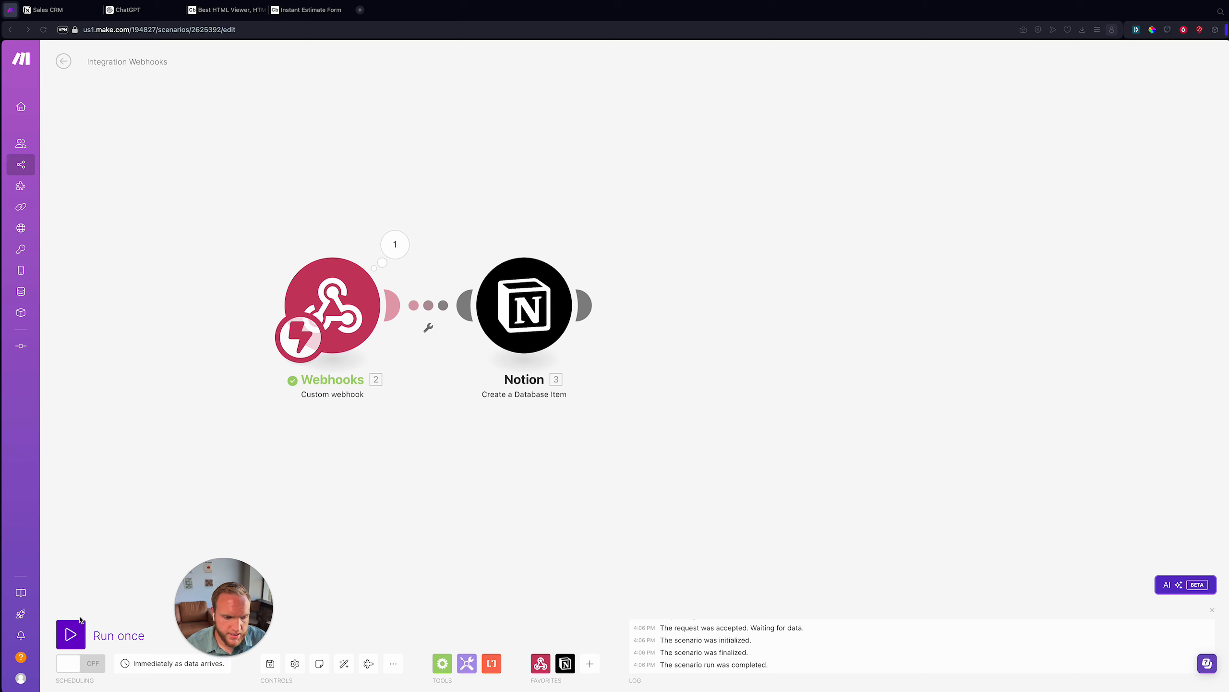
Run the scenario once and open the newly created lead card on the refreshed Sales CRM board in Notion.
click(70, 634)
click(303, 671)
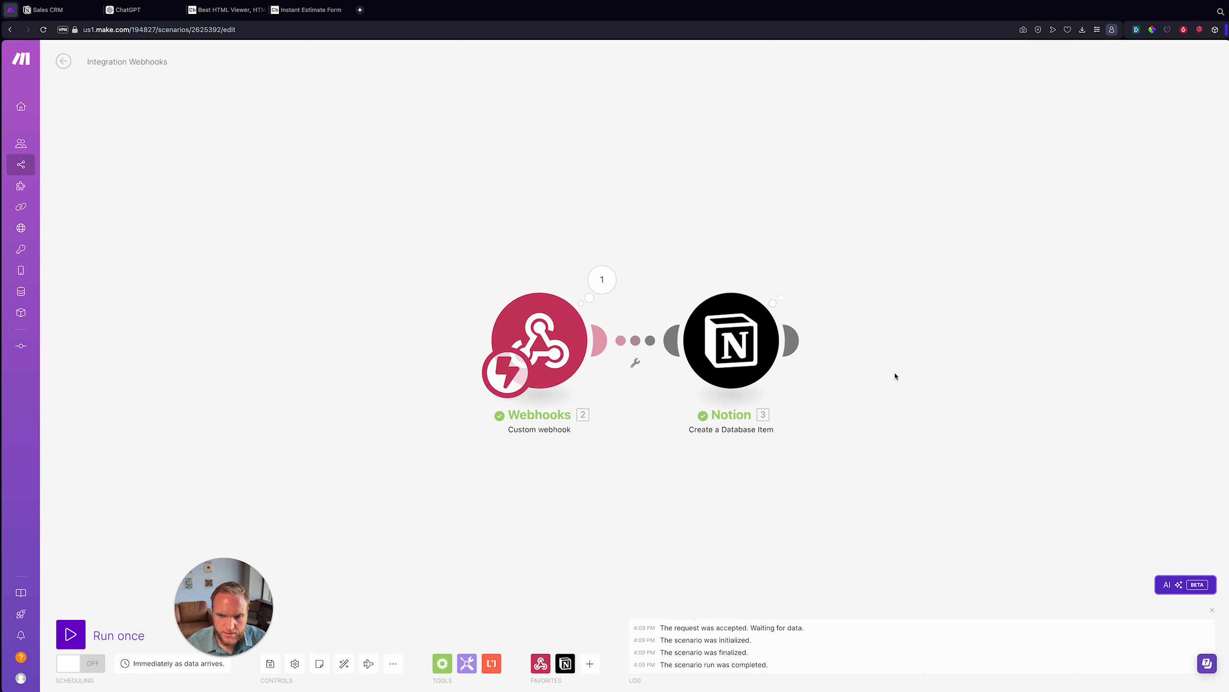
click(49, 10)
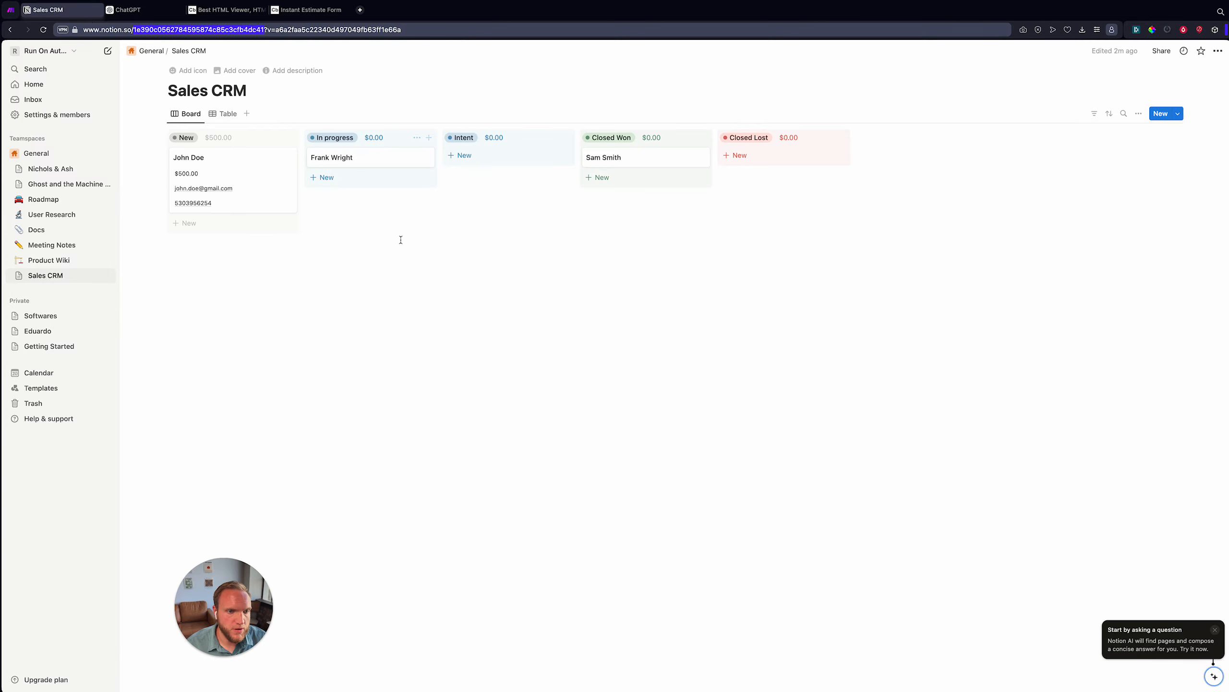
key(super+r)
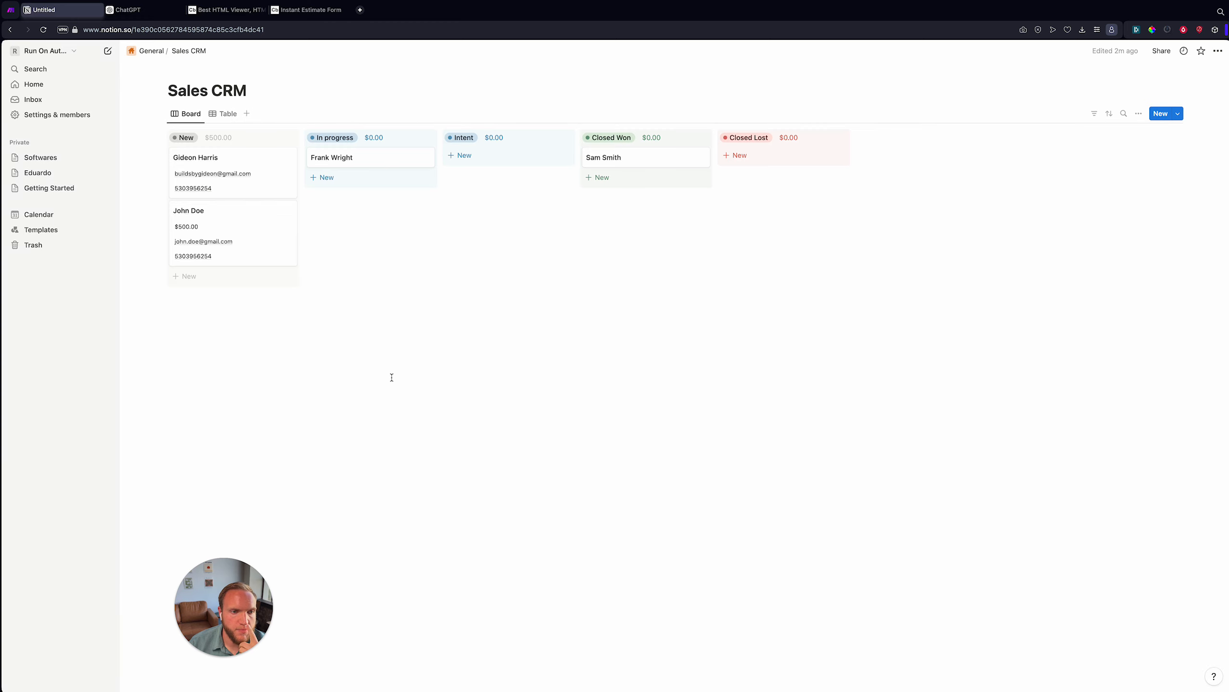
click(238, 156)
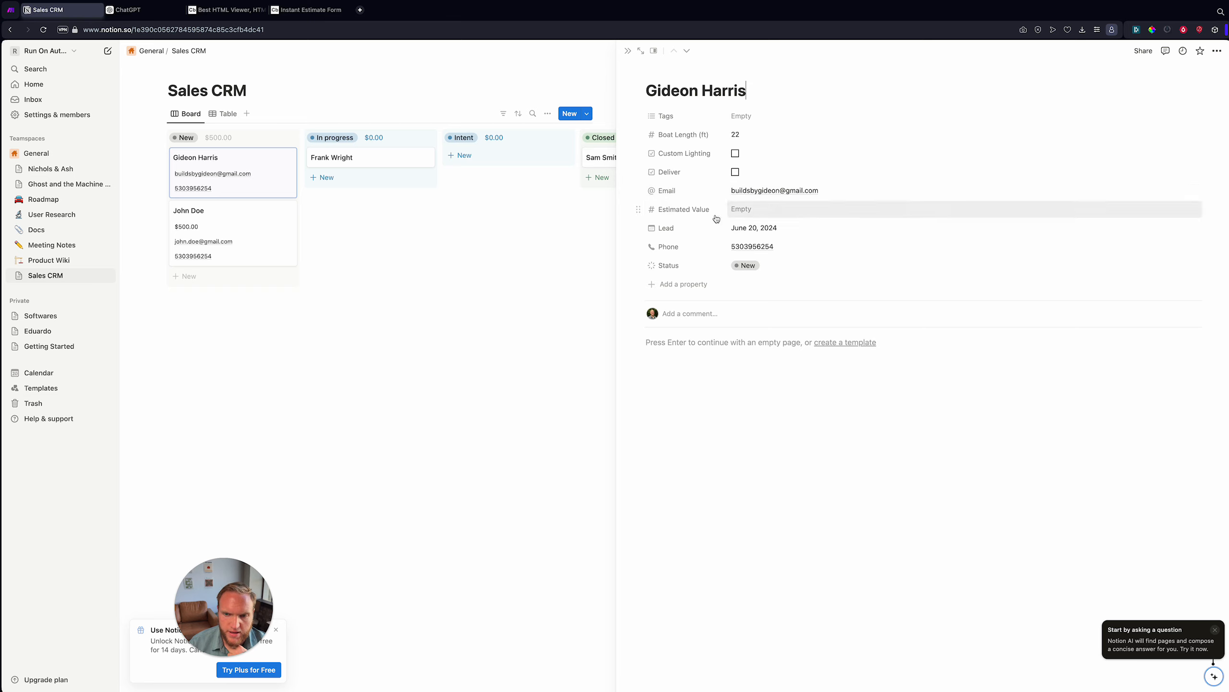
Return to Make and examine the Notion and Webhooks output bundles, including the webhook's customLighting and delivery values.
key(ctrl+shift+Tab)
click(793, 281)
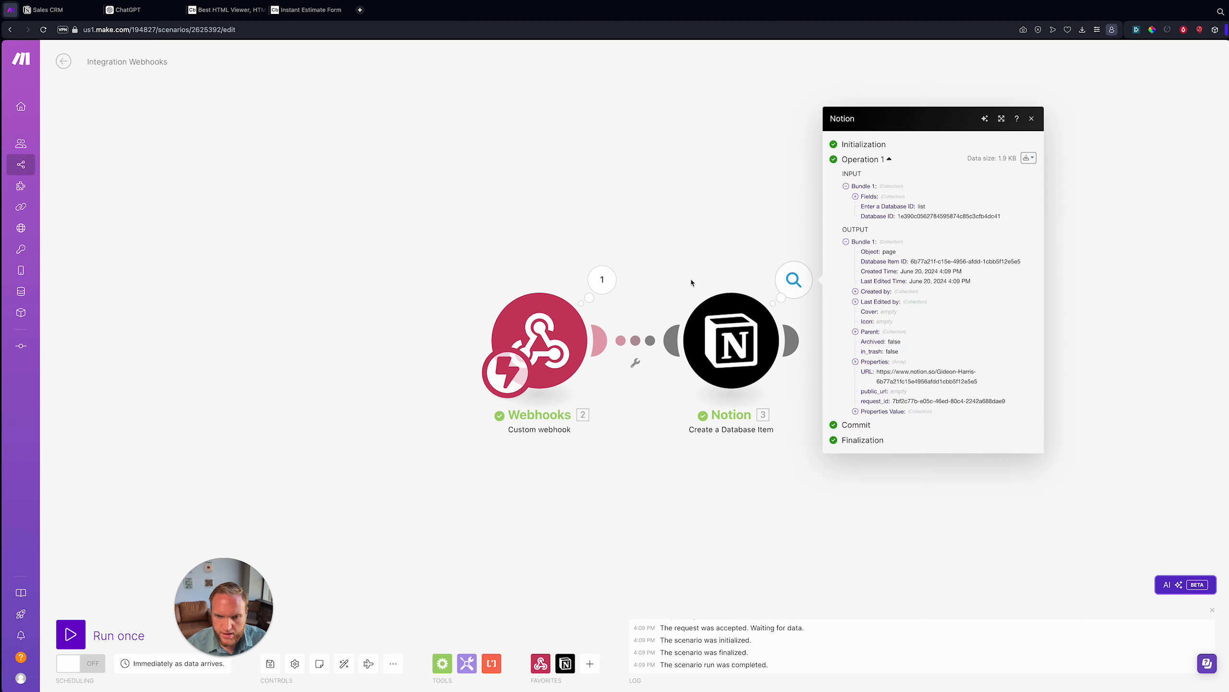
click(602, 280)
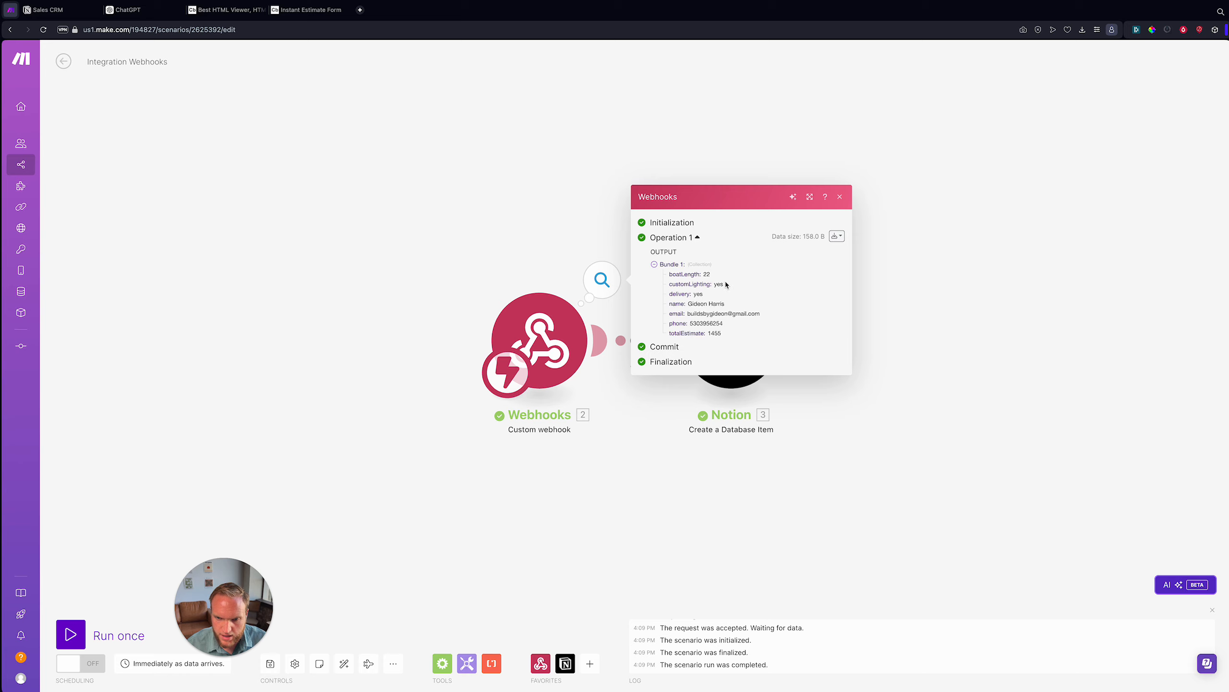
double_click(698, 294)
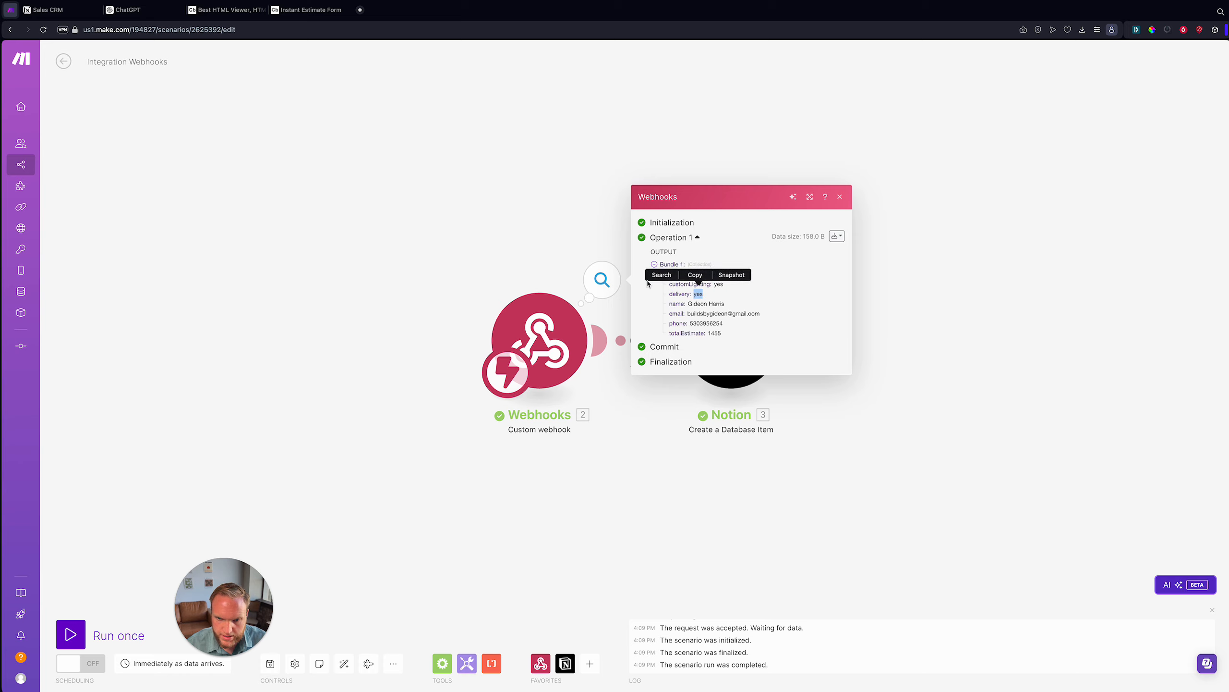
click(586, 179)
Change the comparison value in the Custom Lighting and Deliver if formulas to yes and confirm the Notion module.
click(731, 339)
scroll(925, 254, down, 2)
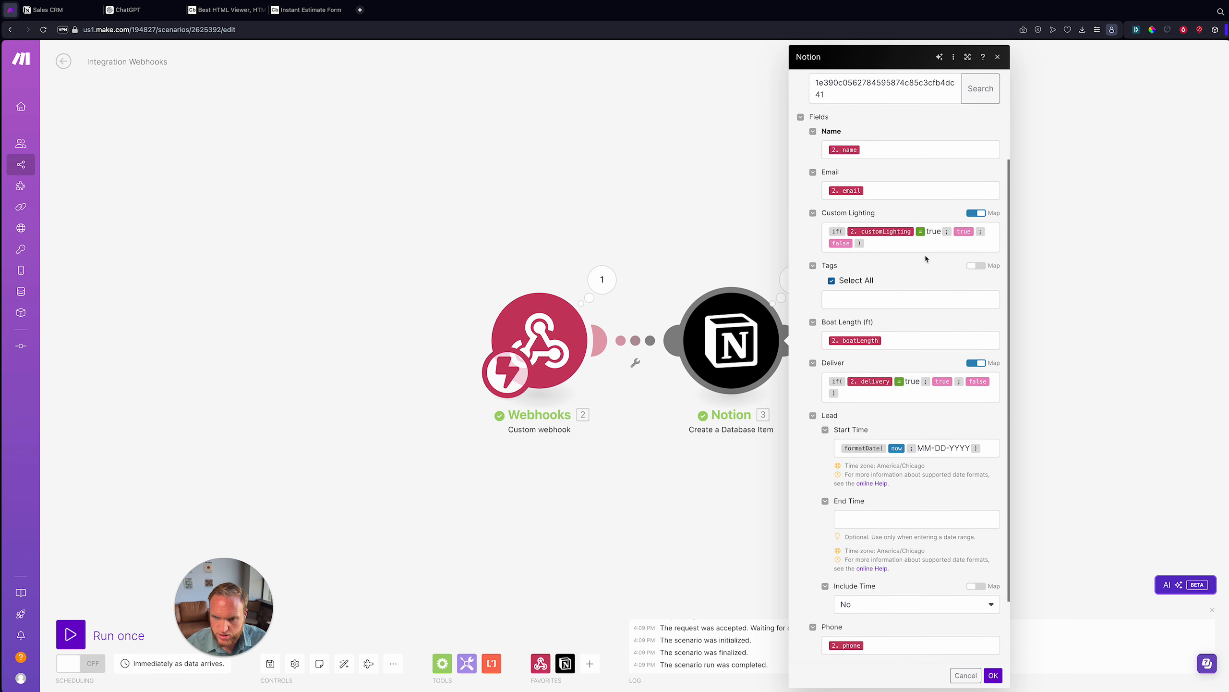
click(927, 246)
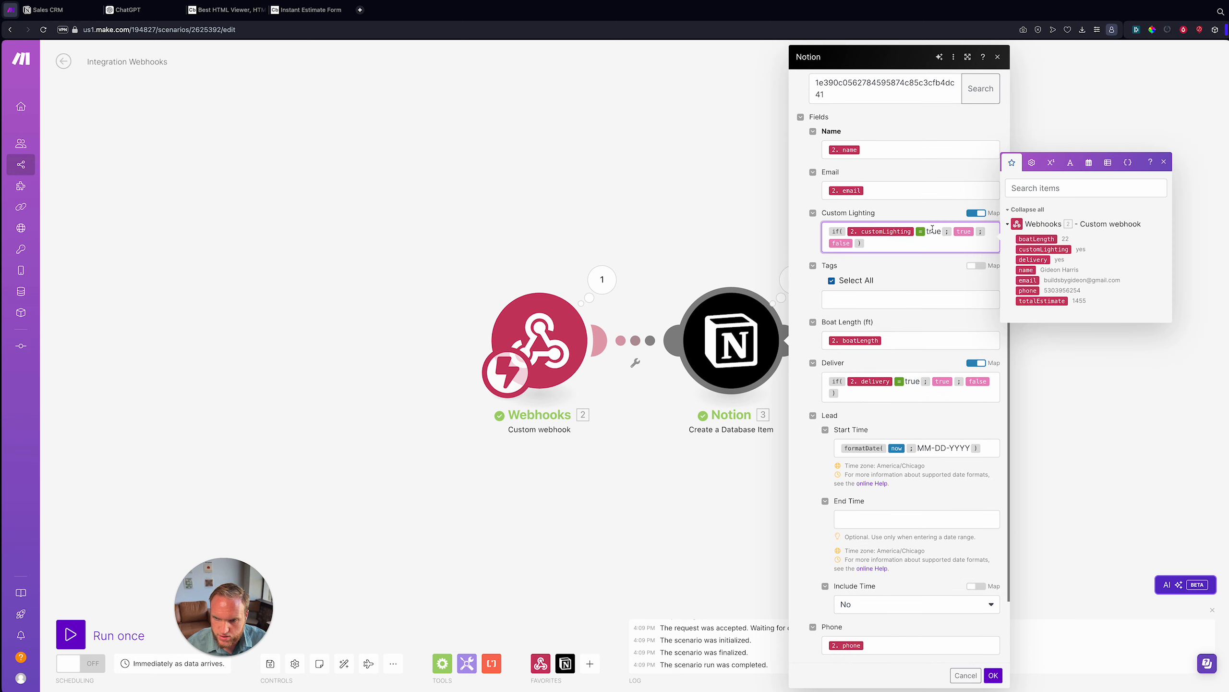
double_click(933, 231)
text(yes)
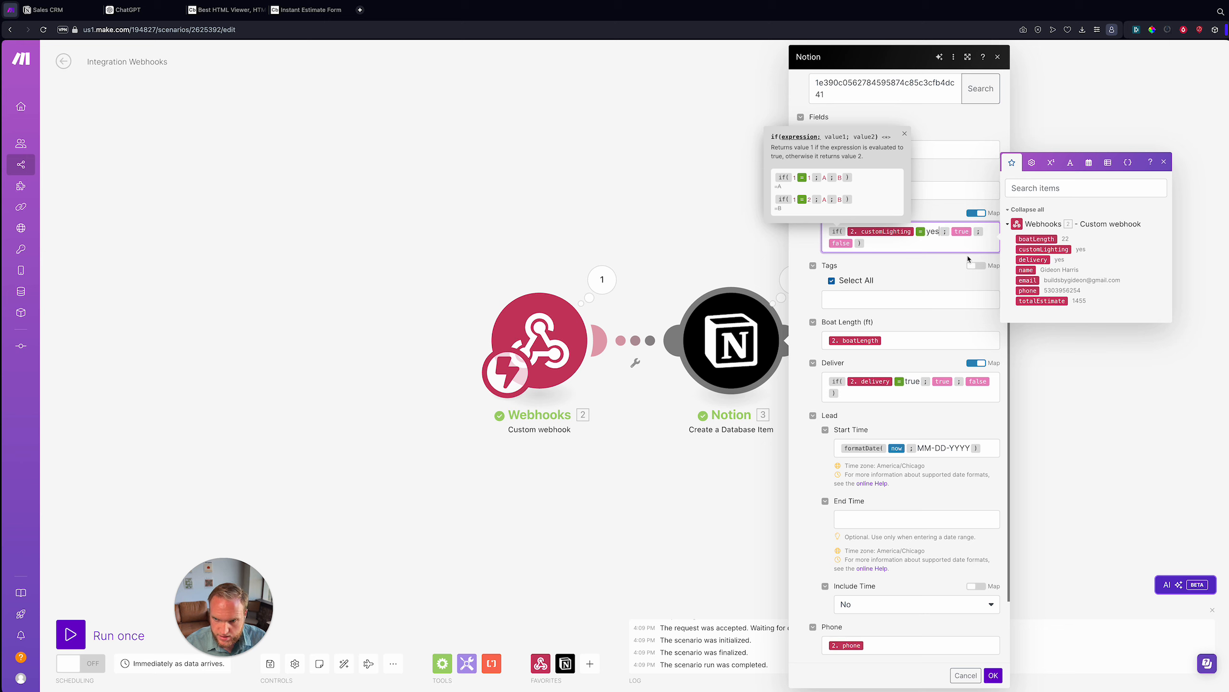
double_click(913, 382)
text(yes)
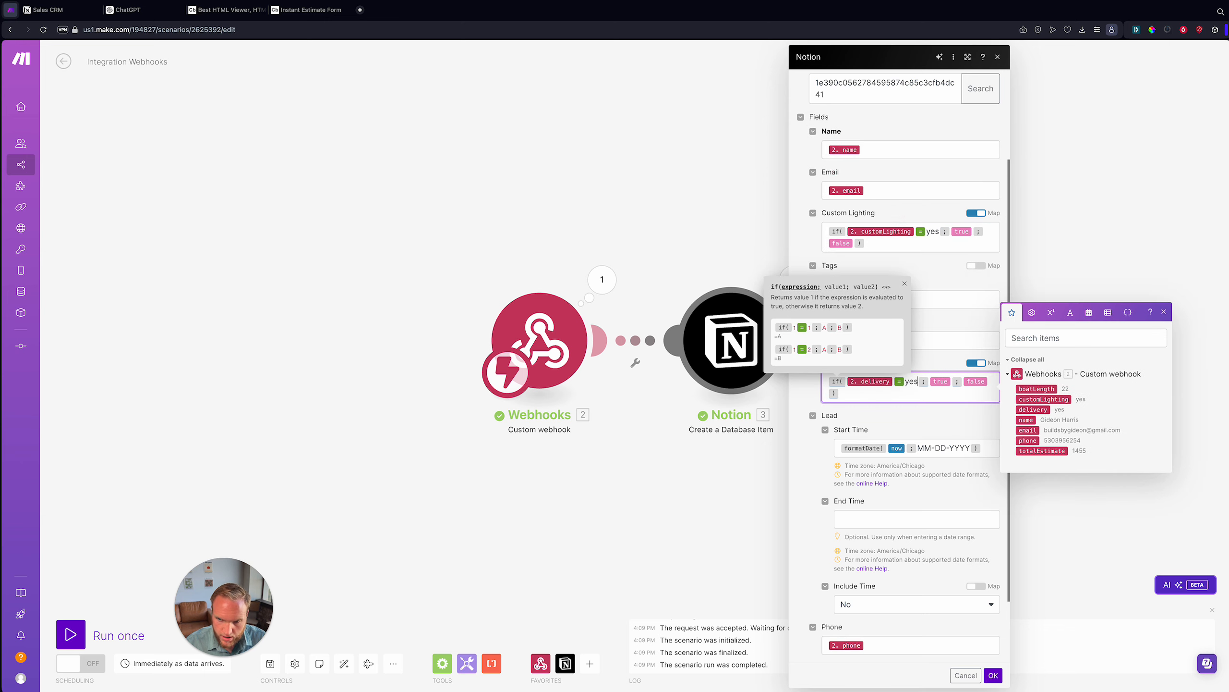
click(912, 415)
scroll(912, 415, down, 2)
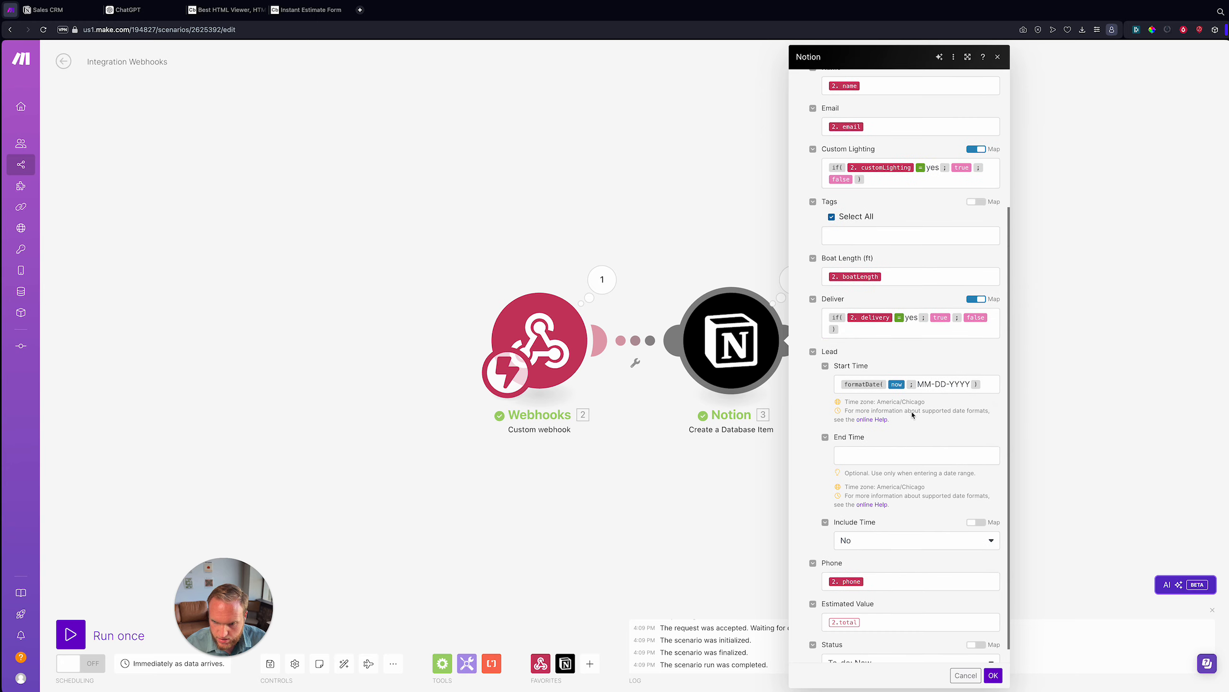
key(ctrl+Tab)
key(ctrl+shift+Tab)
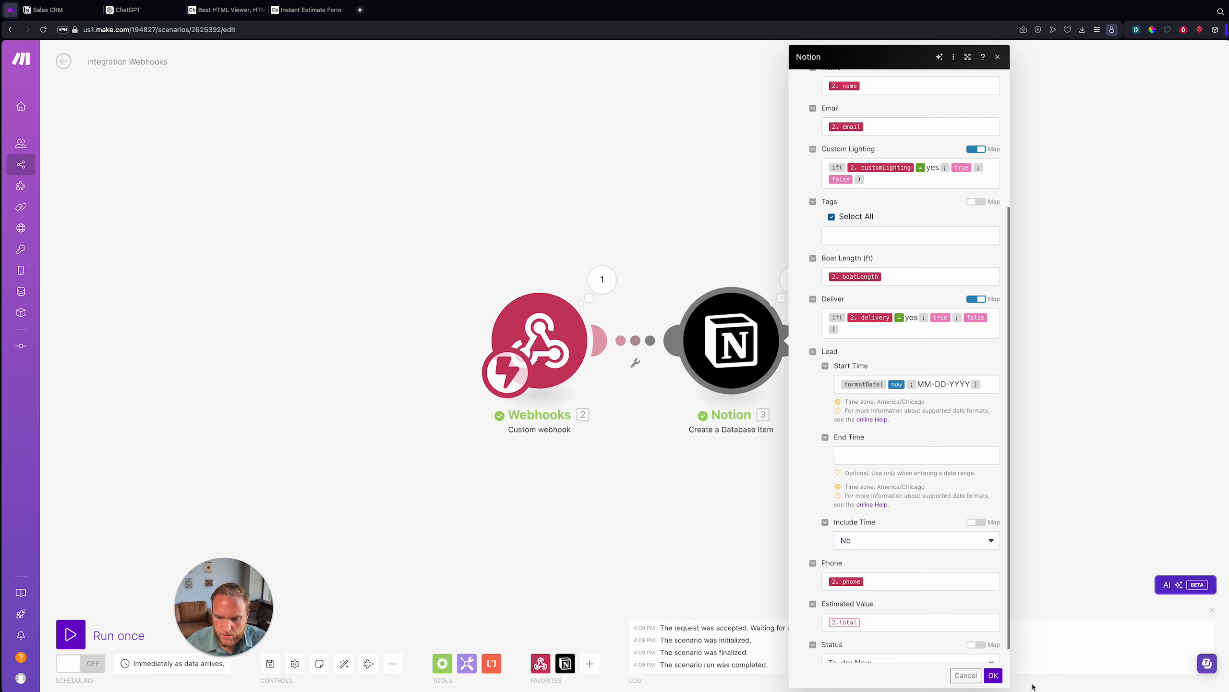
click(993, 675)
Check the name of the estimate field in the webhook's output bundle.
click(602, 280)
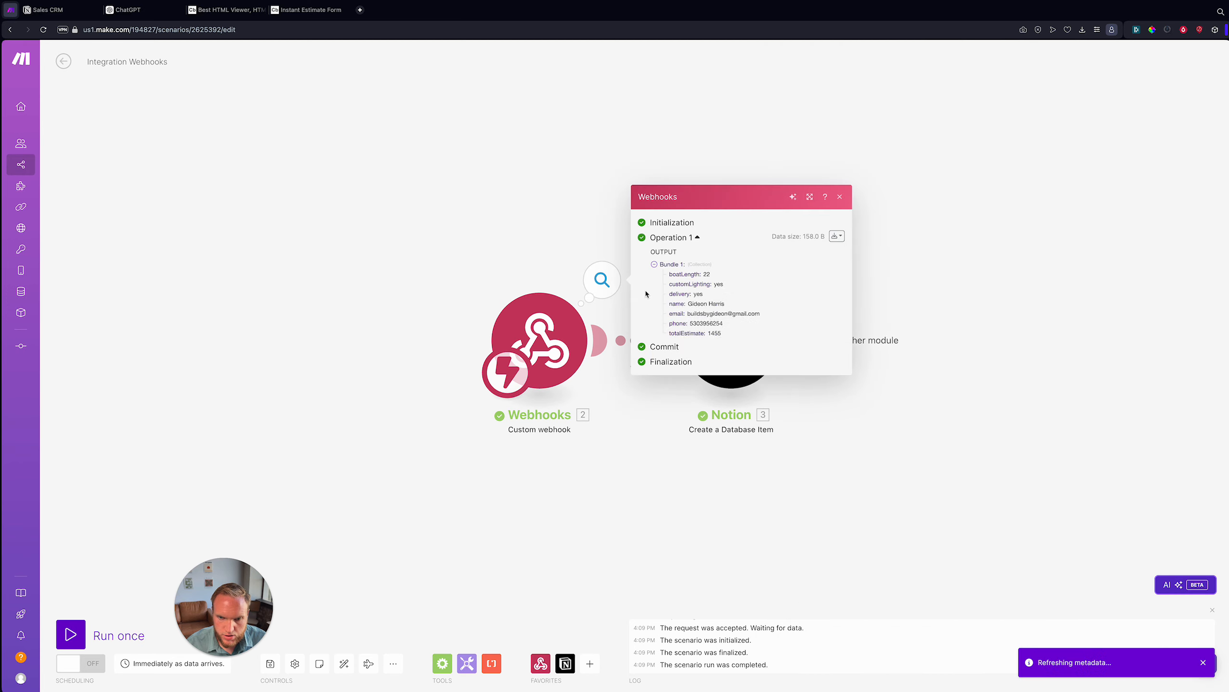
double_click(679, 335)
click(796, 431)
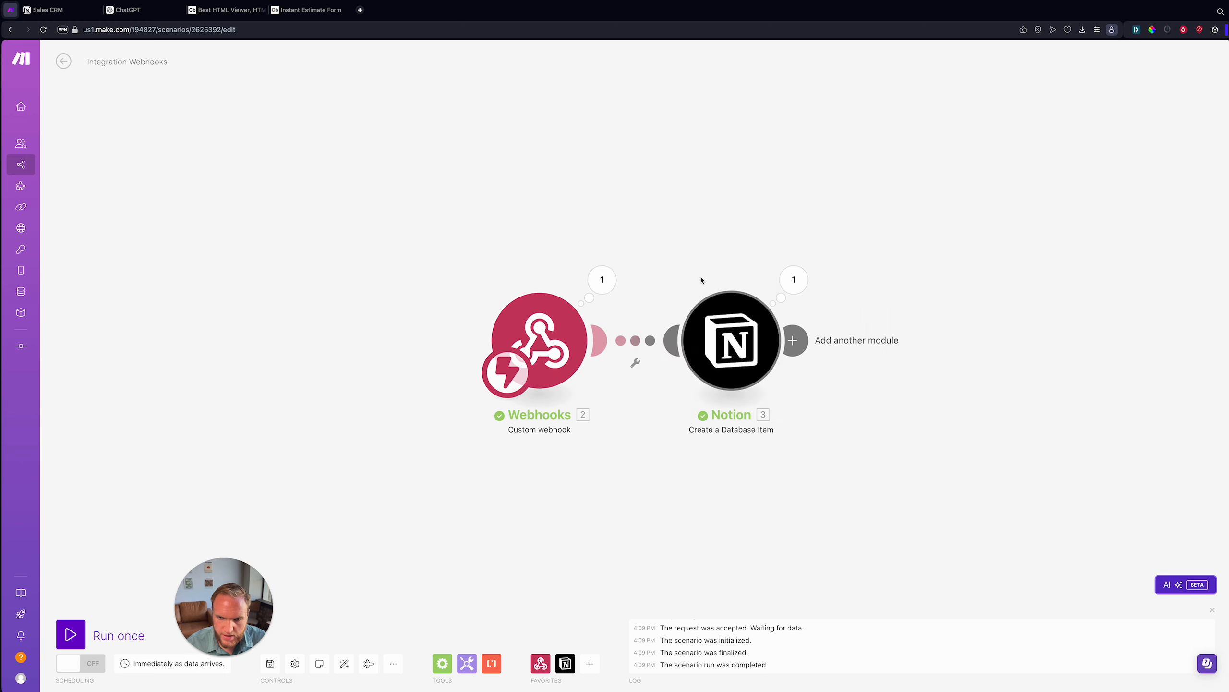
Map the Notion module's Estimated Value field to the webhook's totalEstimate and save the scenario.
double_click(701, 277)
click(700, 384)
click(701, 380)
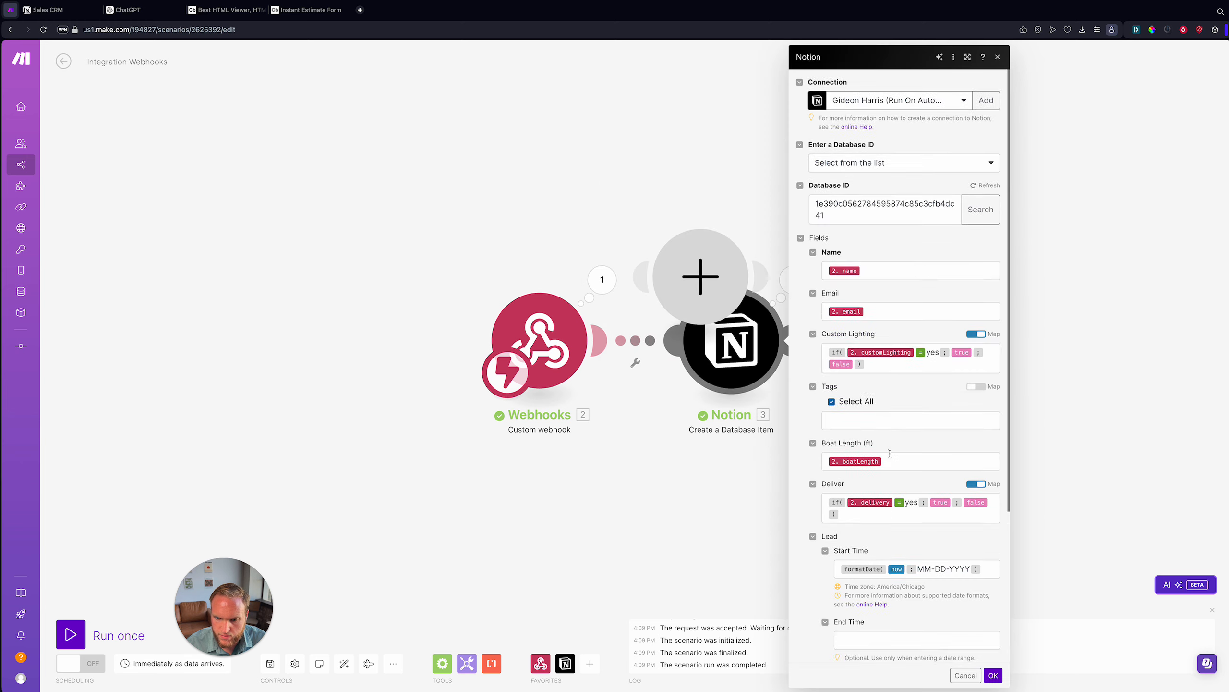
scroll(905, 622, down, 5)
click(917, 604)
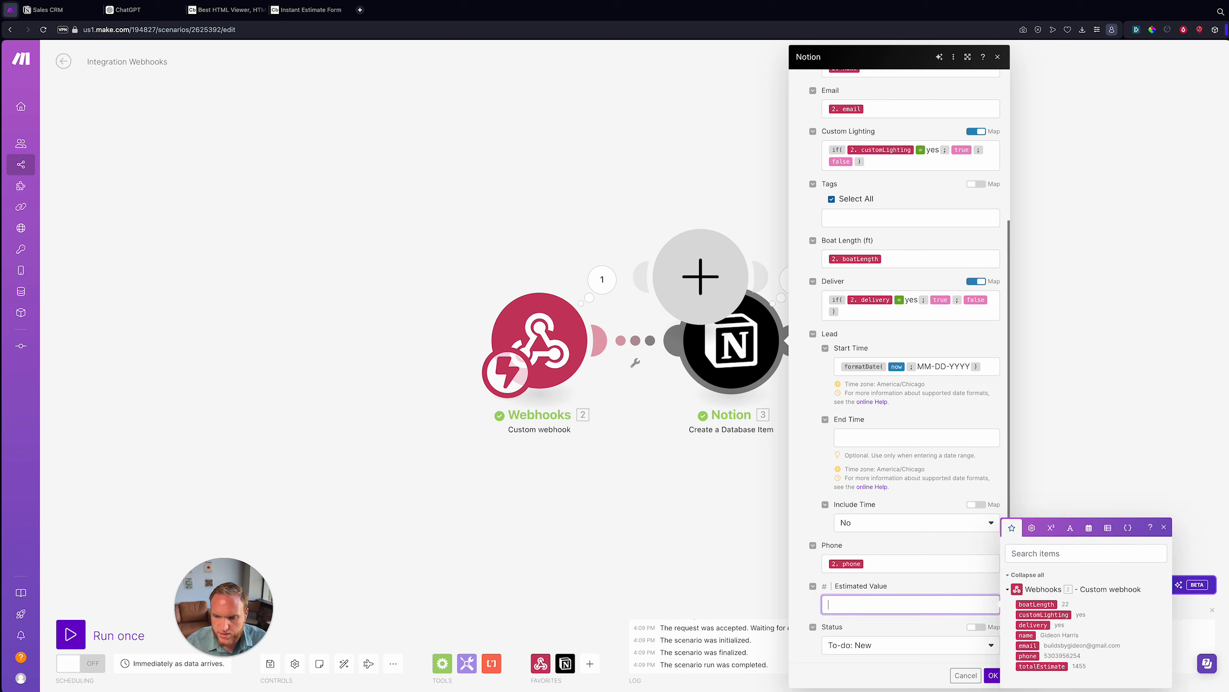
click(1025, 665)
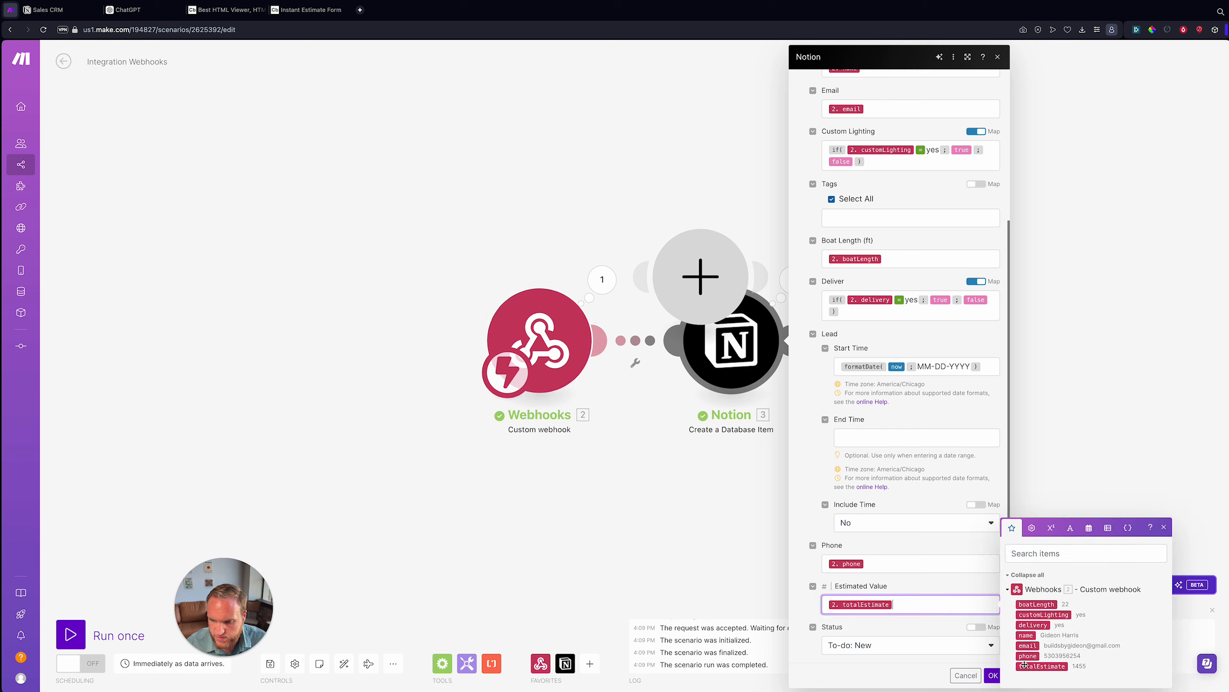
click(993, 675)
click(270, 663)
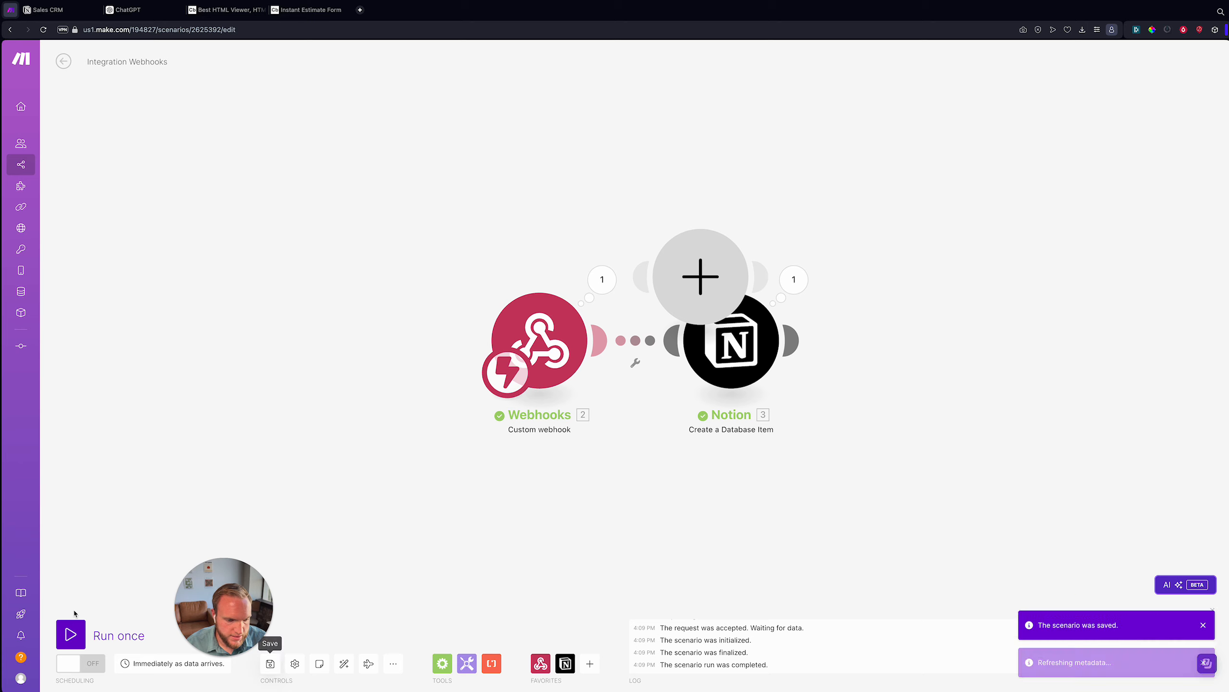
Run the scenario once and resubmit the filled-in estimate form from the HTML viewer's preview.
click(71, 634)
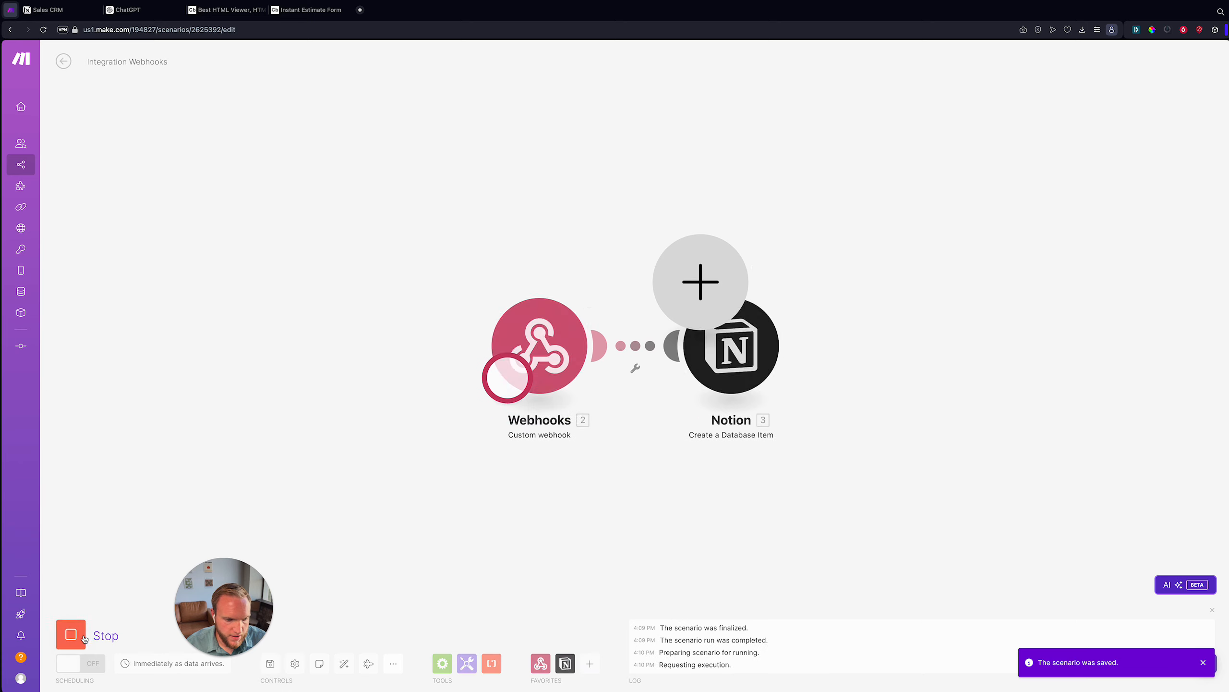
click(310, 10)
click(230, 10)
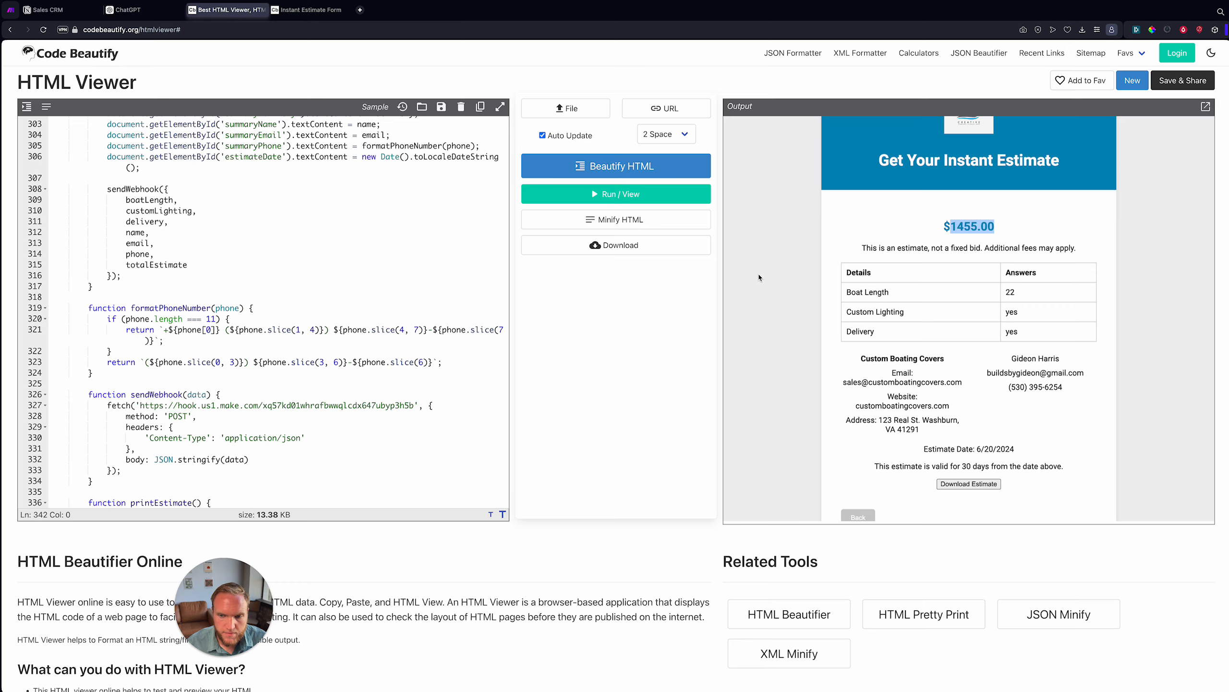
click(856, 494)
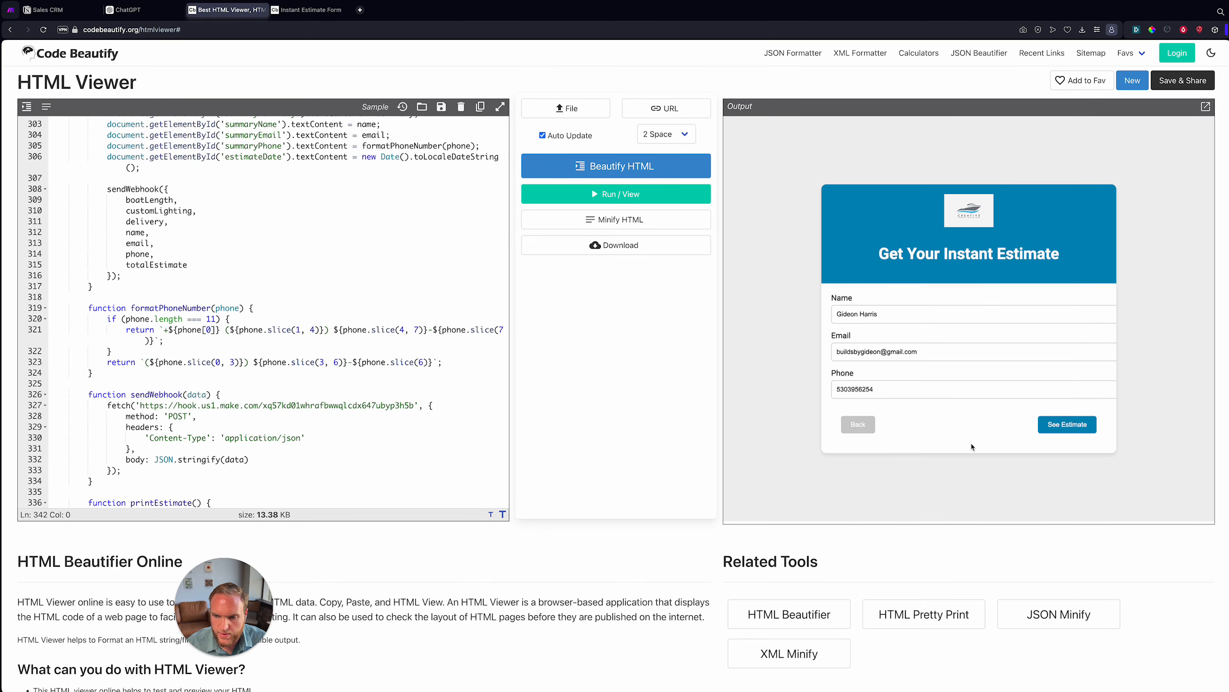
click(1059, 426)
Open the newest lead card in the Notion Sales CRM, examine its mapped properties, and close it.
click(310, 10)
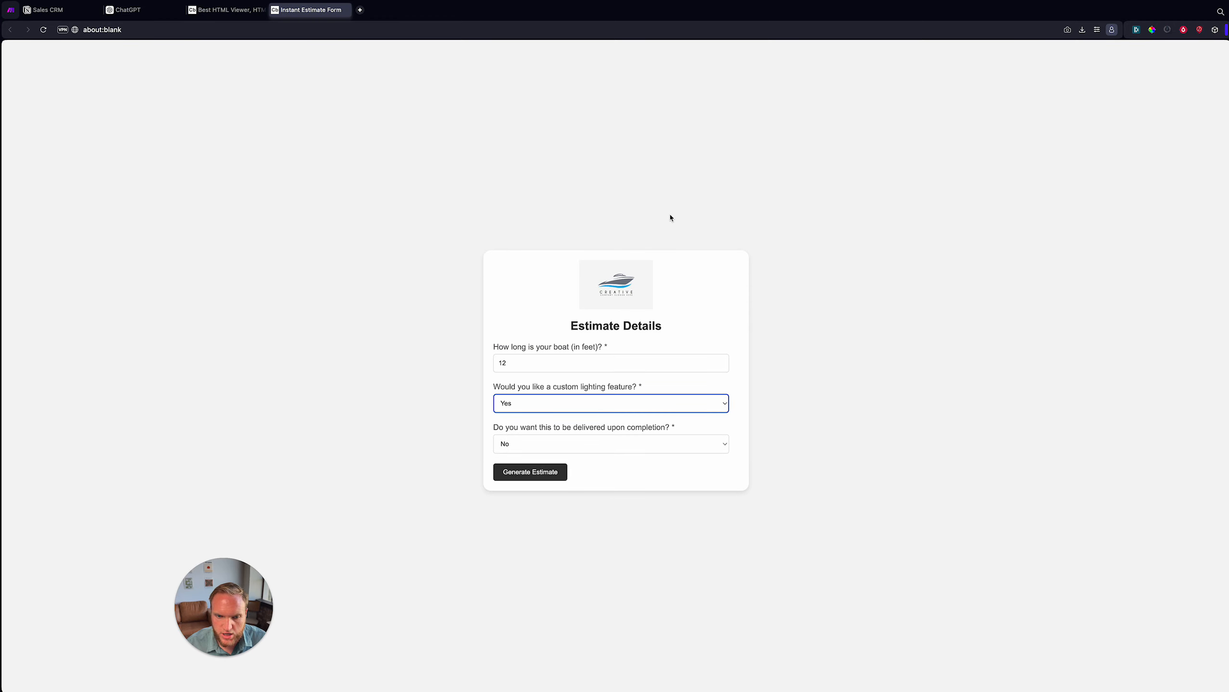
click(229, 10)
key(super+1)
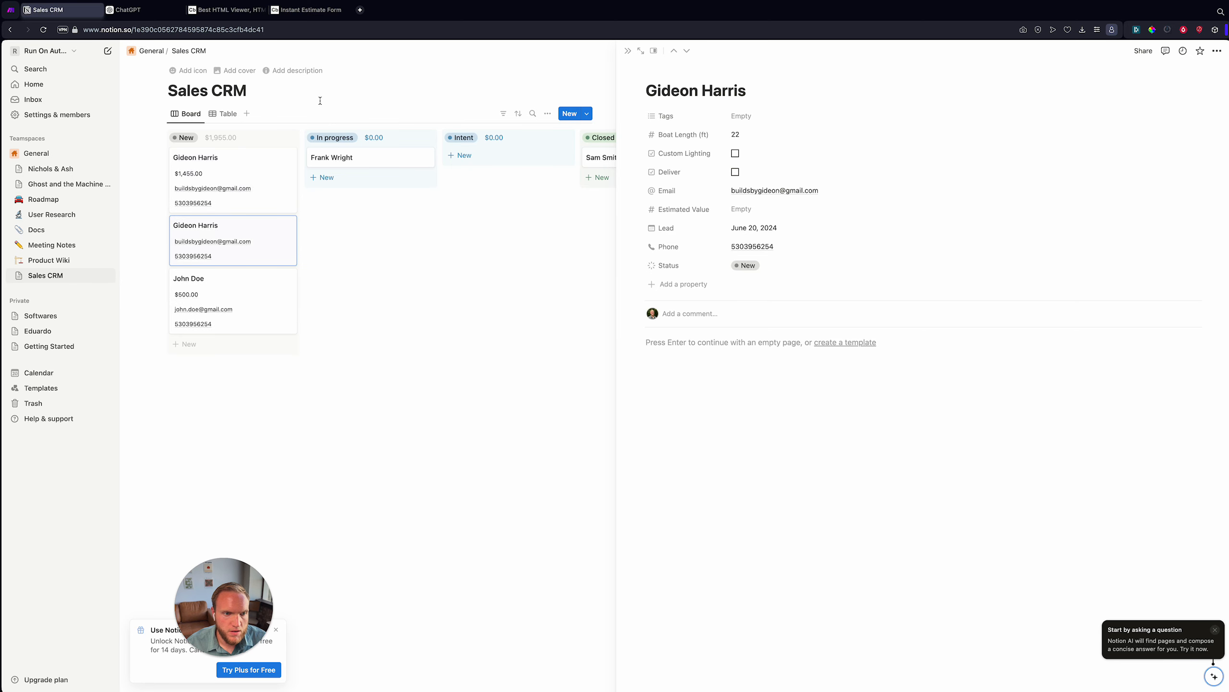
click(240, 171)
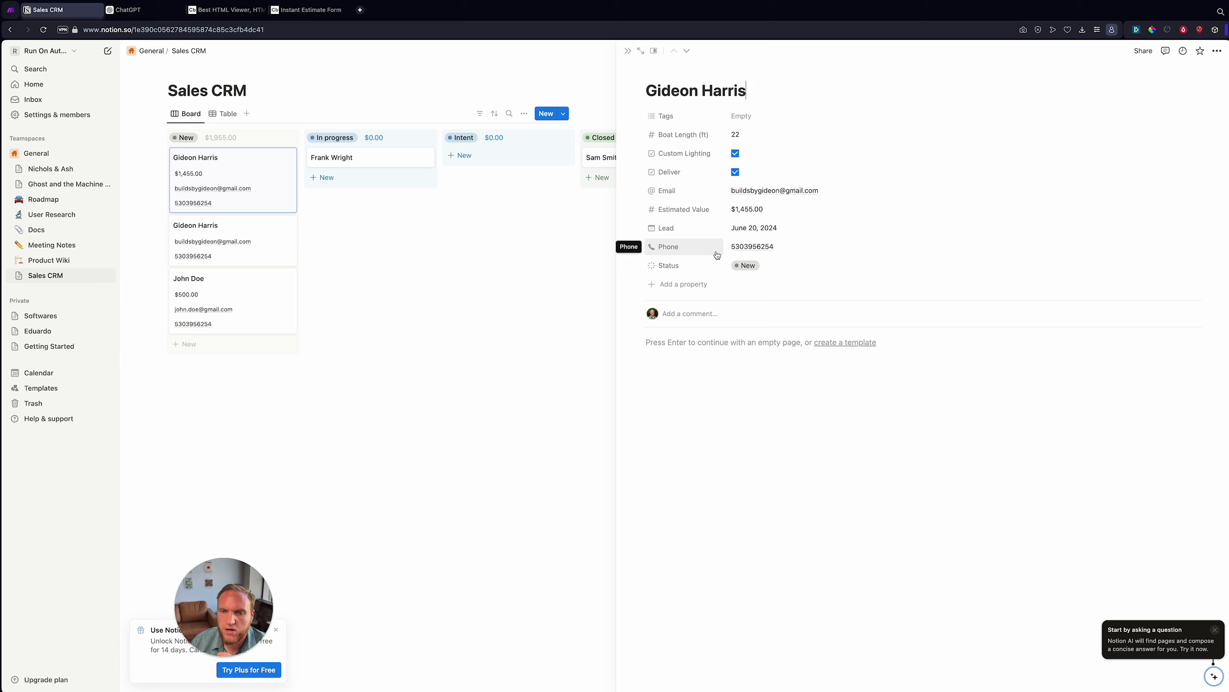
click(505, 294)
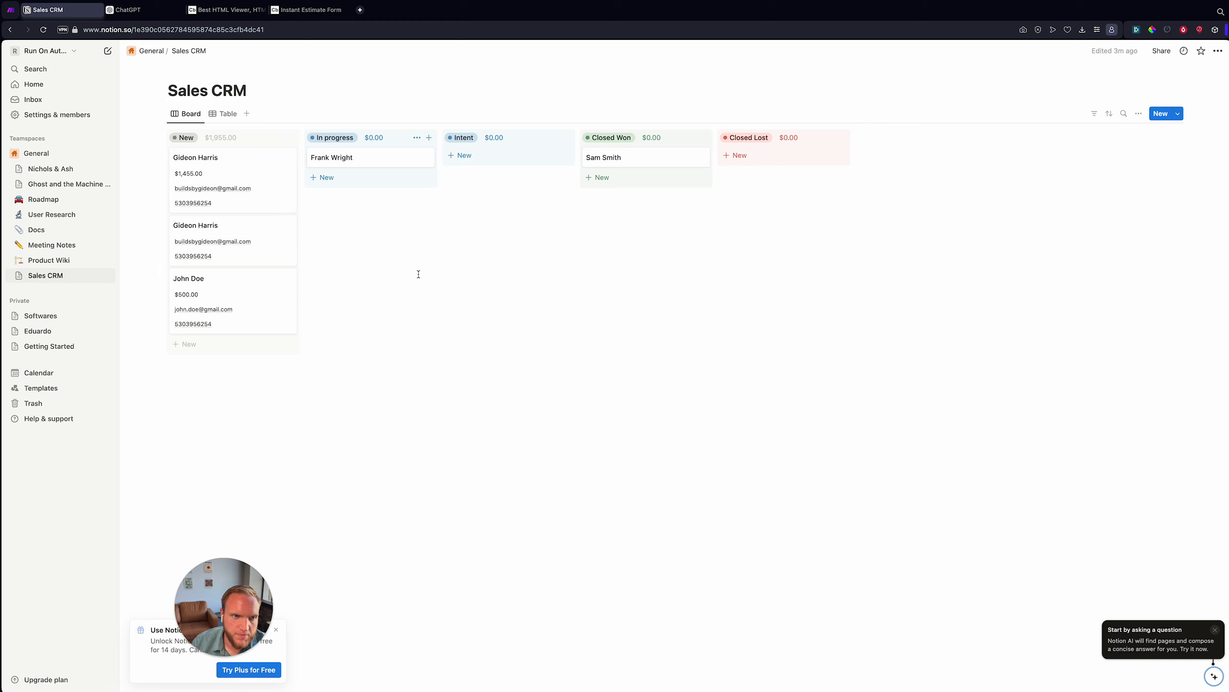
Switch back to Make and delete the stray empty module overlapping the Notion module.
click(10, 9)
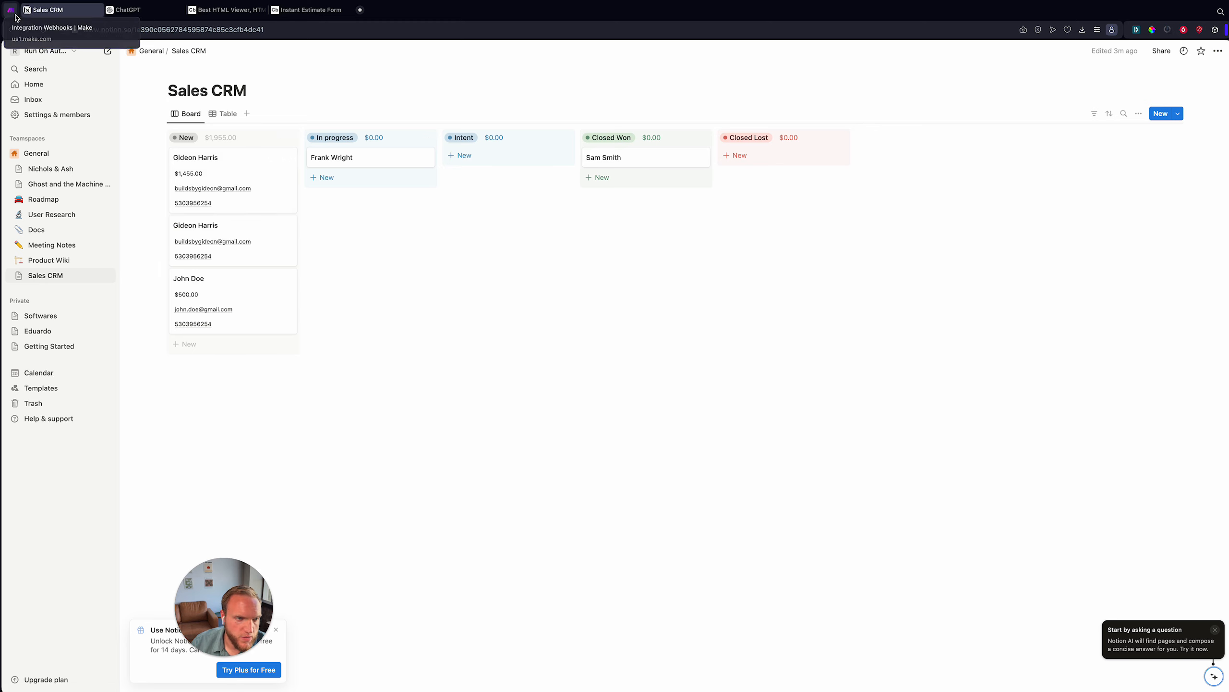
right_click(684, 285)
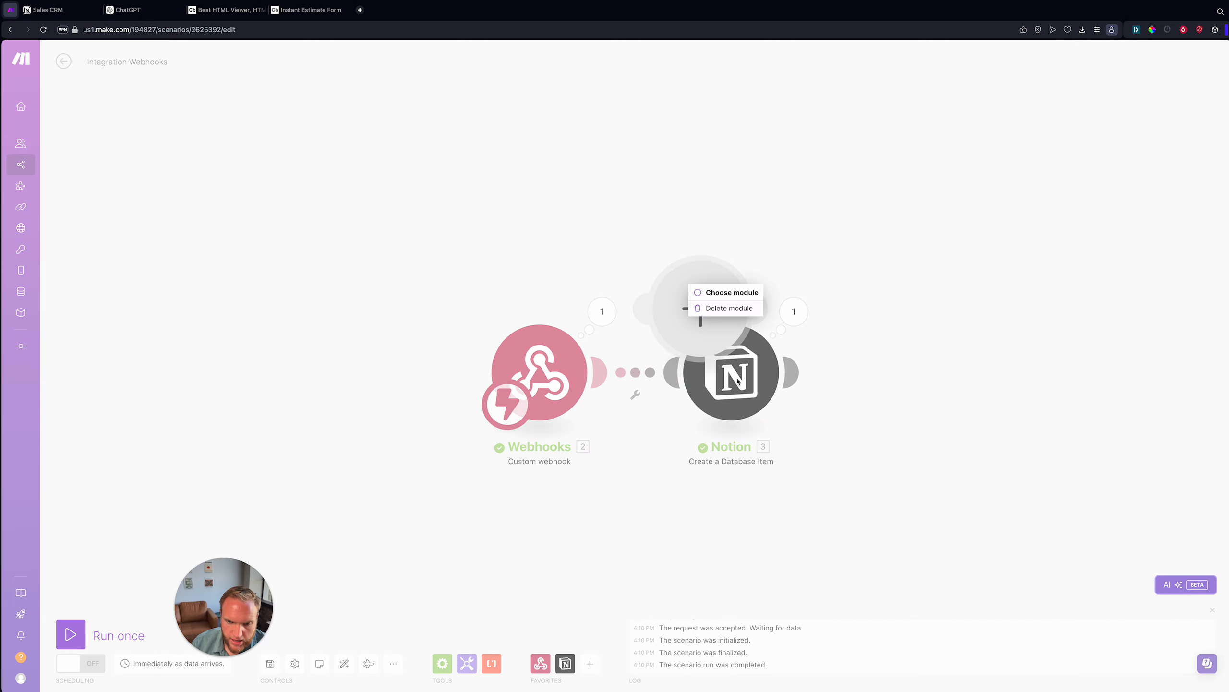
click(721, 311)
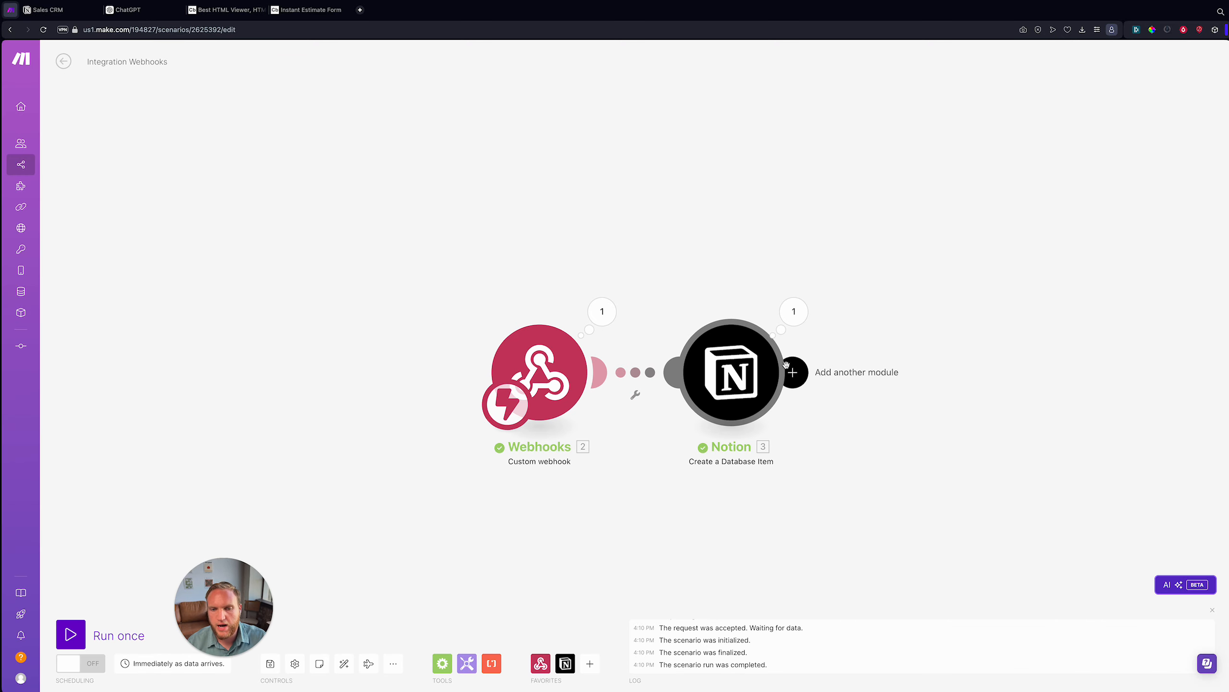
Add a Gmail Send an Email module after the Notion module in the scenario.
drag(777, 225, 498, 222)
click(534, 369)
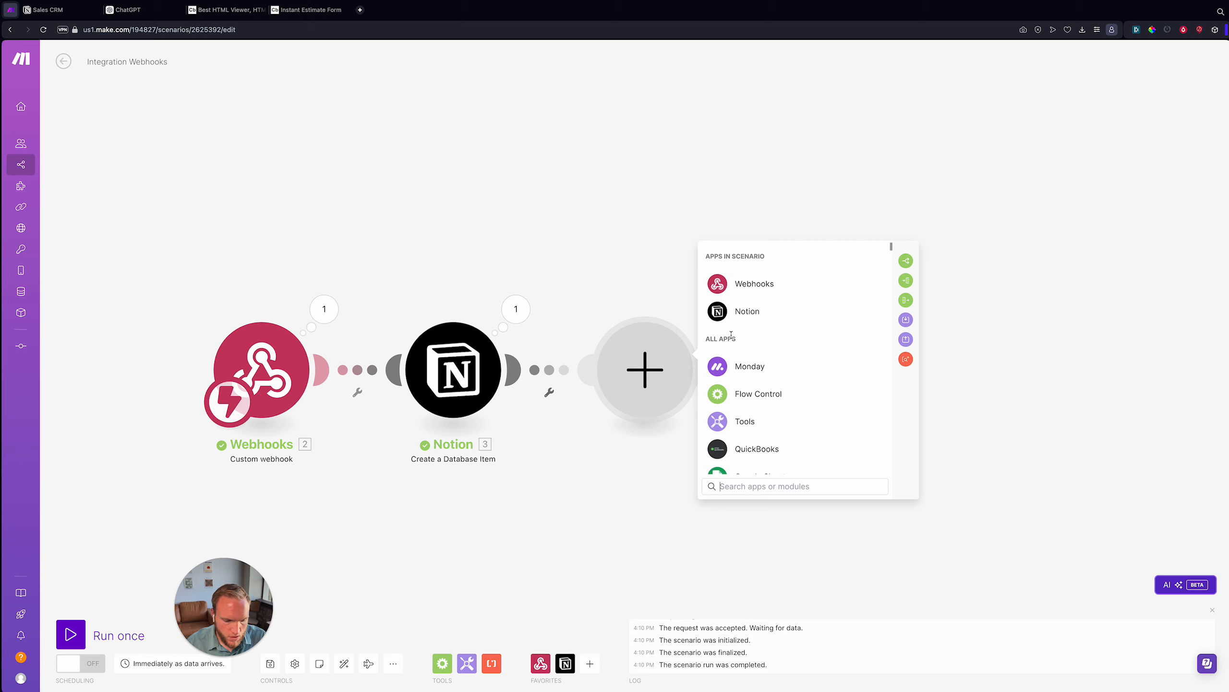
text(gmail)
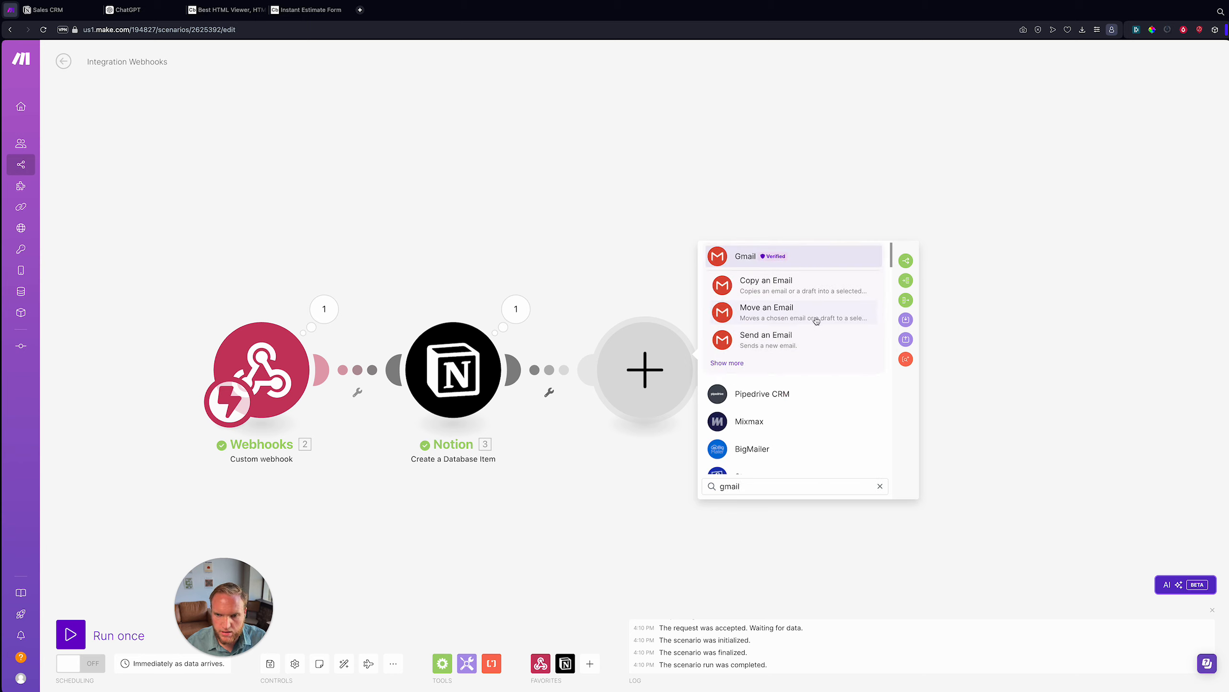
click(799, 338)
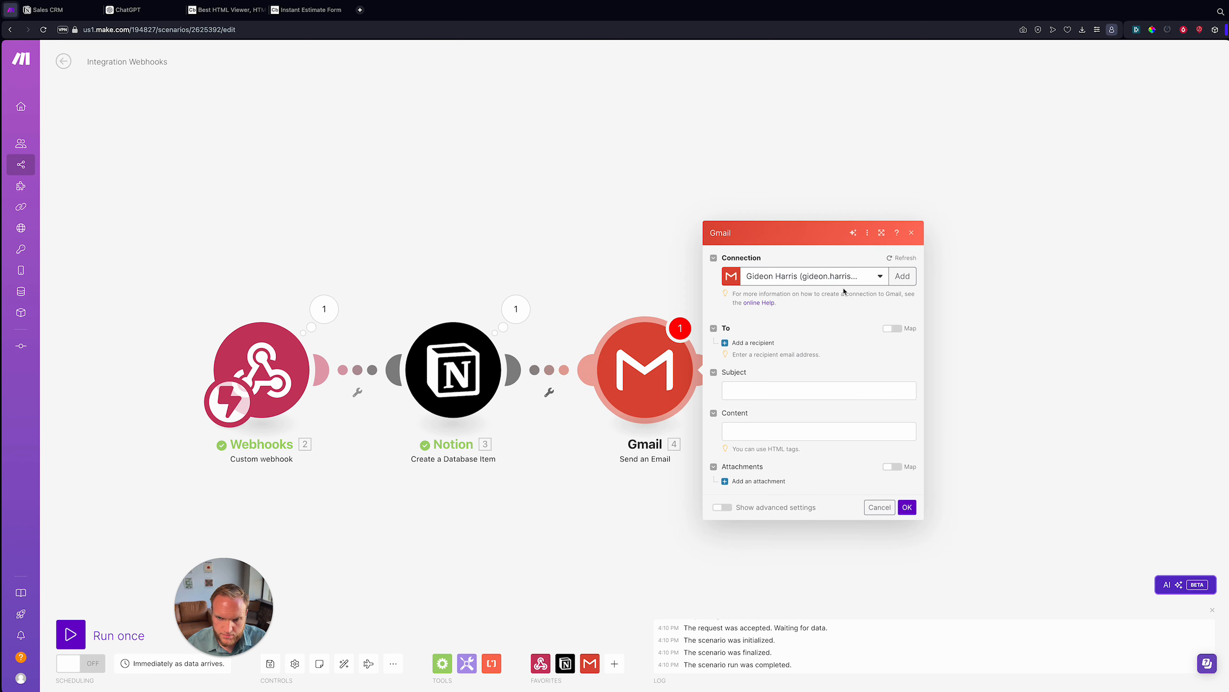
Add a recipient to the Gmail module and enter the recipient's email address.
click(752, 341)
click(820, 336)
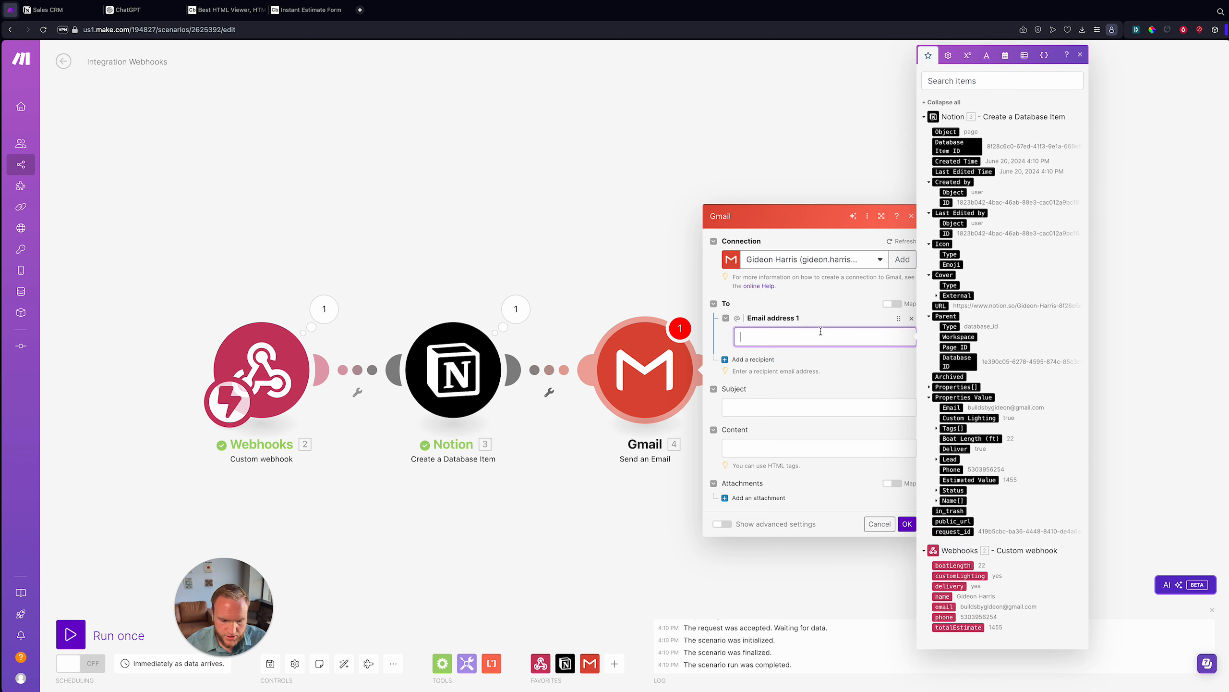
text(gideon.)
key(super+a)
text(bui)
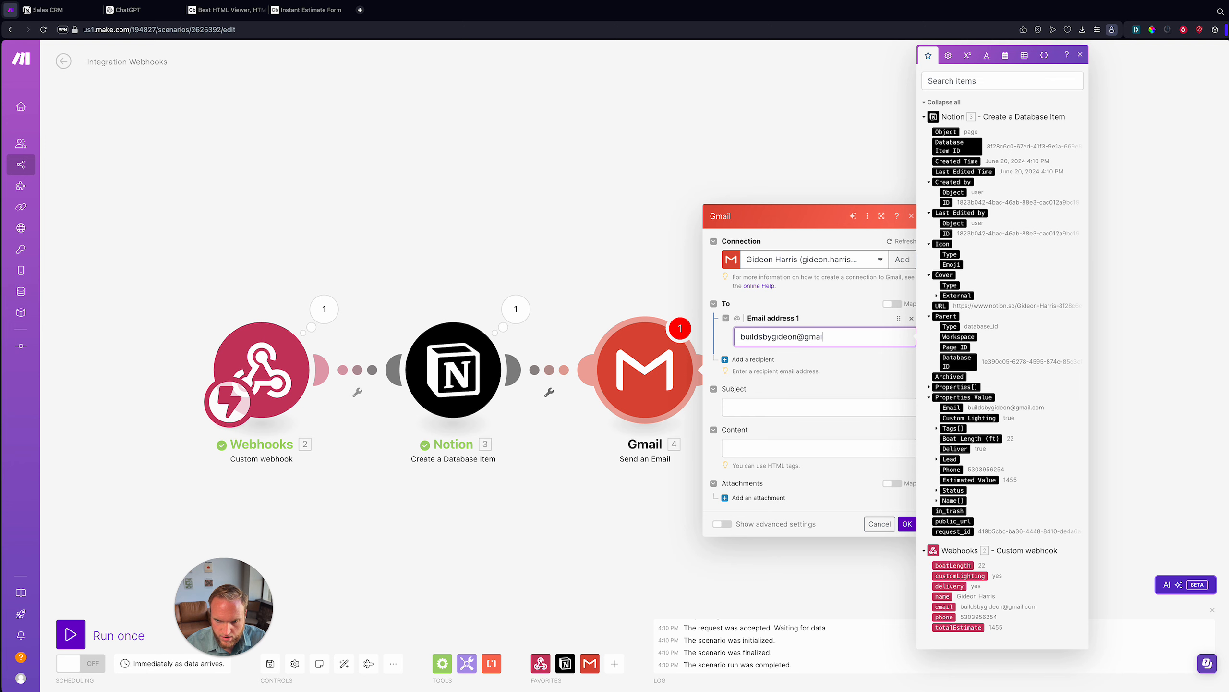
key(Tab)
Set the email subject to "New Lead |" followed by the webhook's name field.
click(788, 404)
text(Ne)
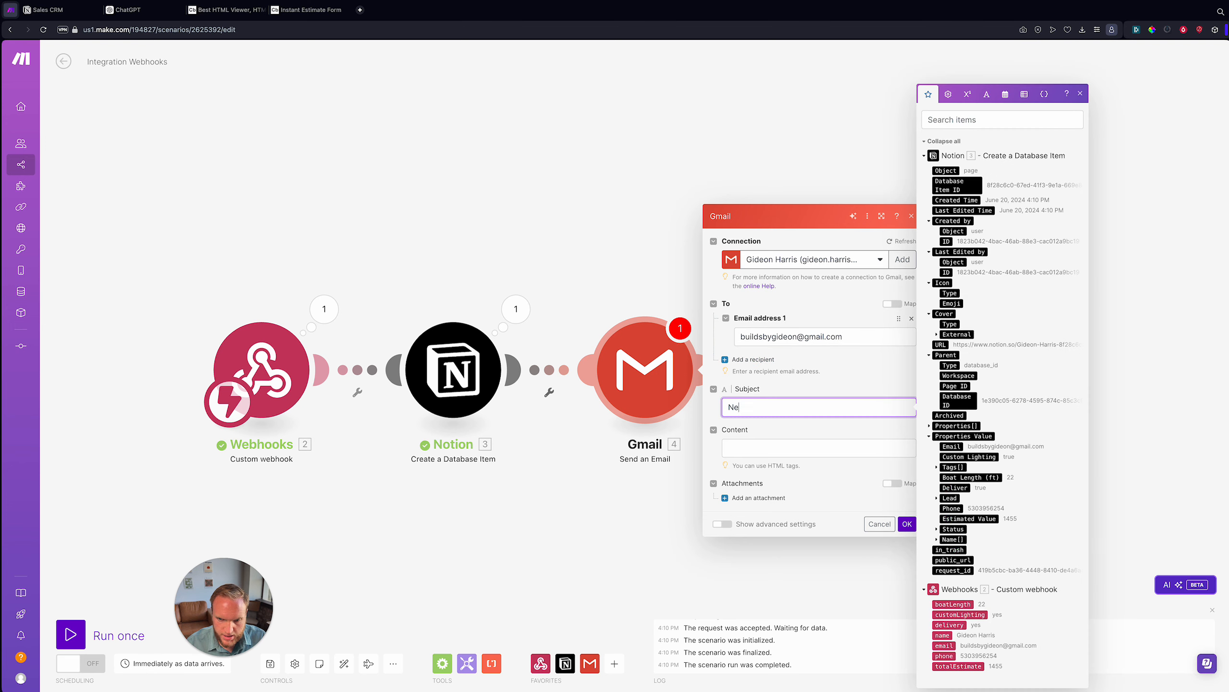
text(w Lead!)
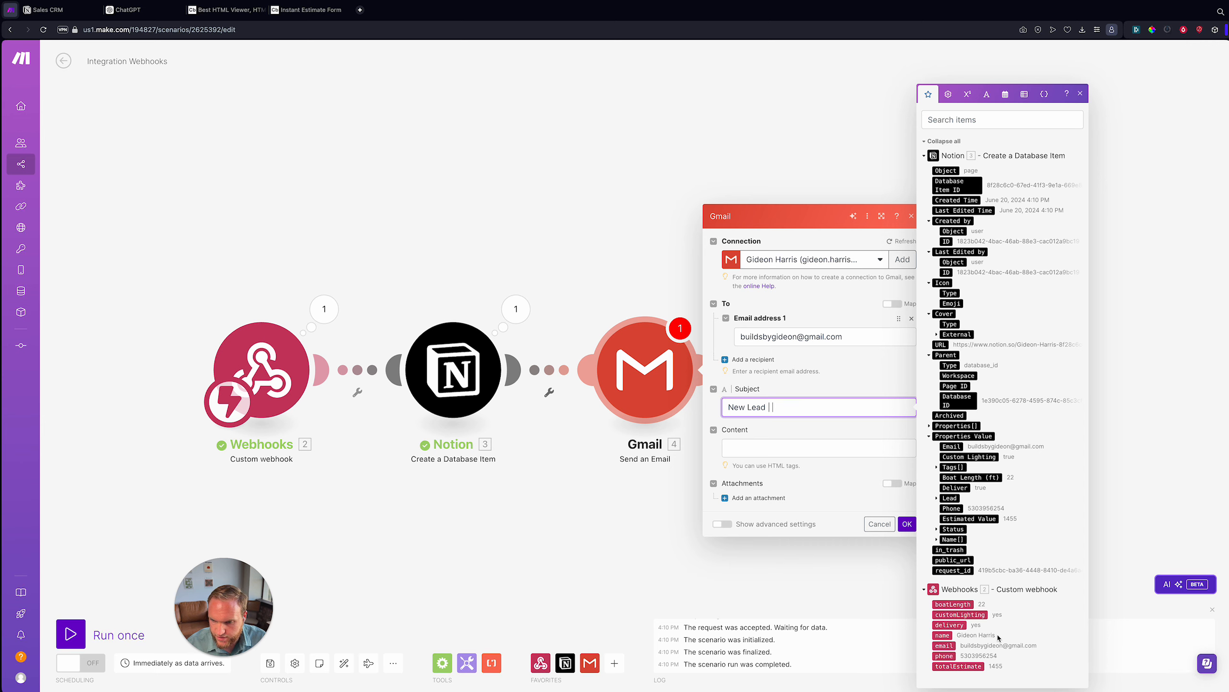
click(939, 636)
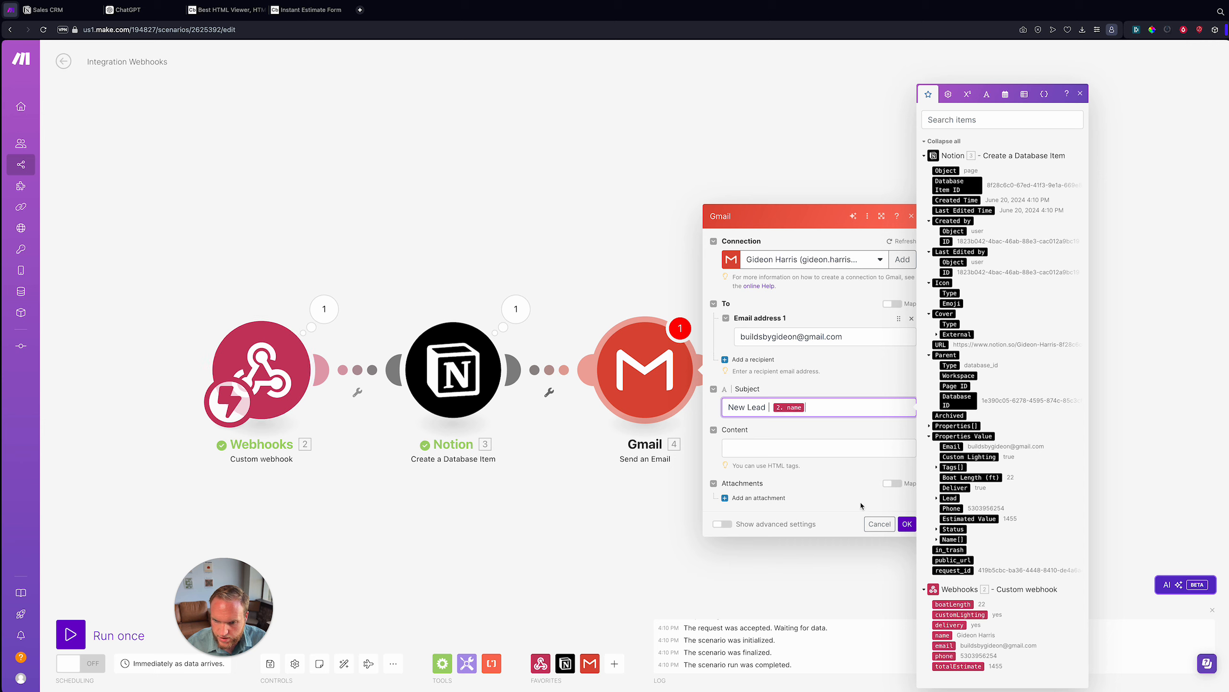
Switch to ChatGPT and draft a request for a nicely formatted HTML email containing the form's information, with each mappable field formatted in {{.
click(750, 449)
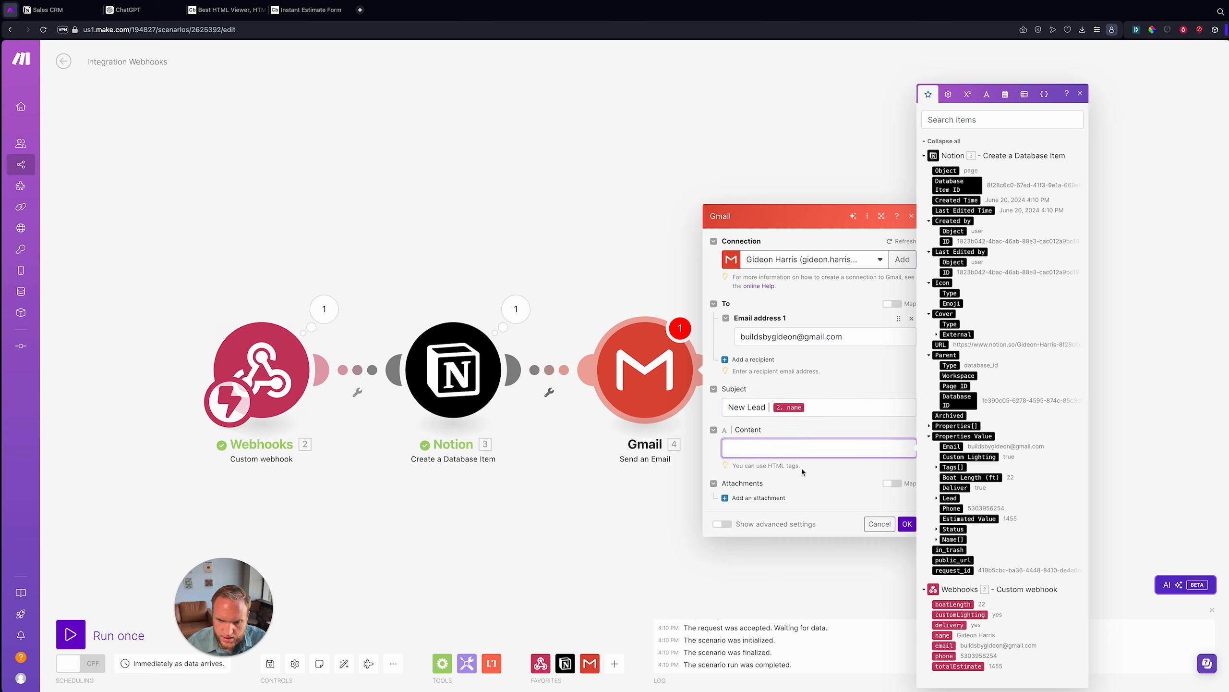
drag(801, 466, 748, 465)
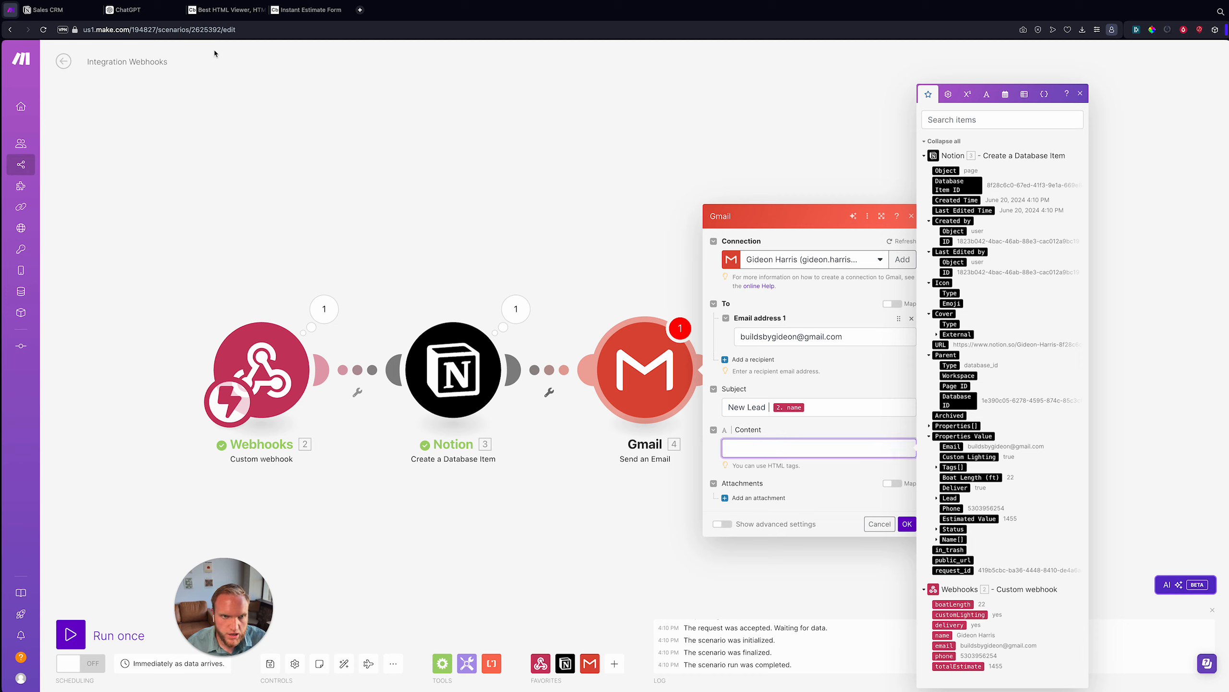
click(128, 10)
click(558, 665)
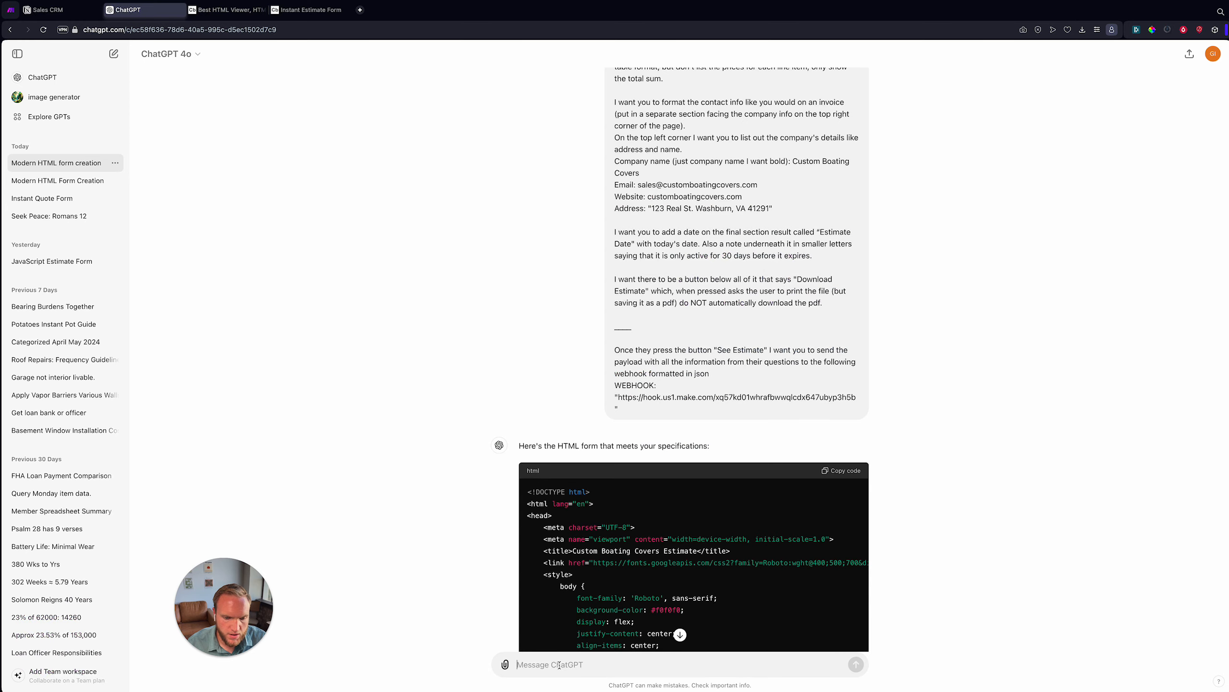
scroll(571, 609, down, 20)
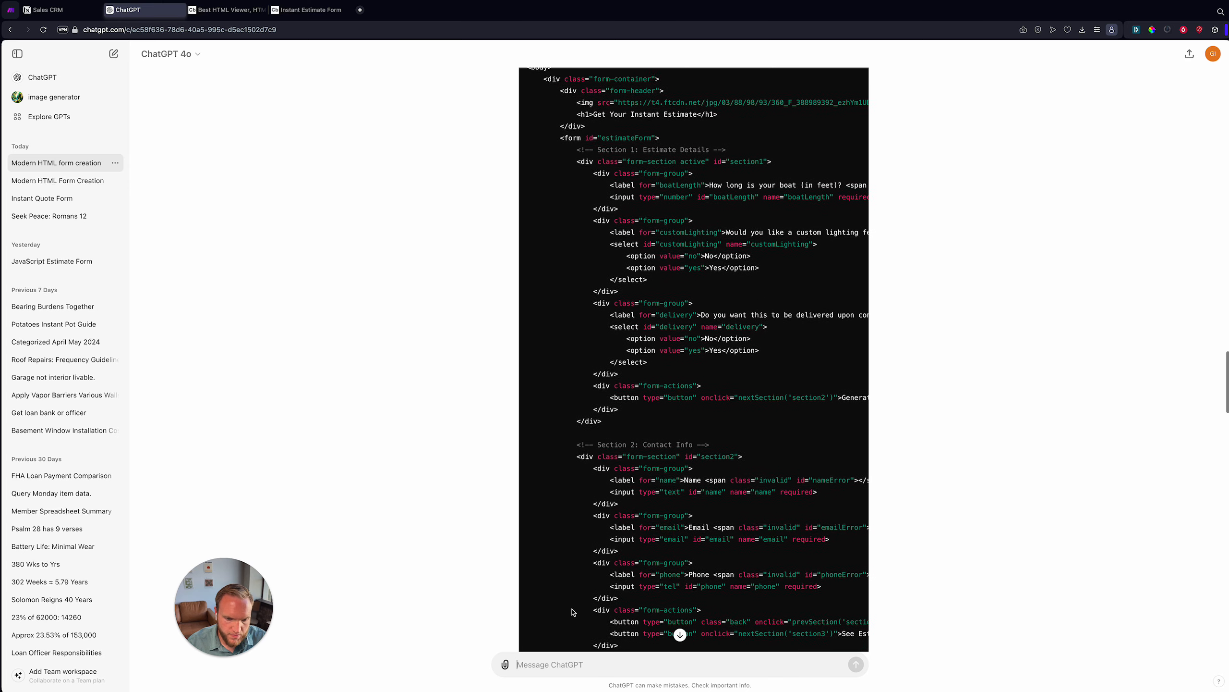
text(w)
key(BackSpace)
text(make me a)
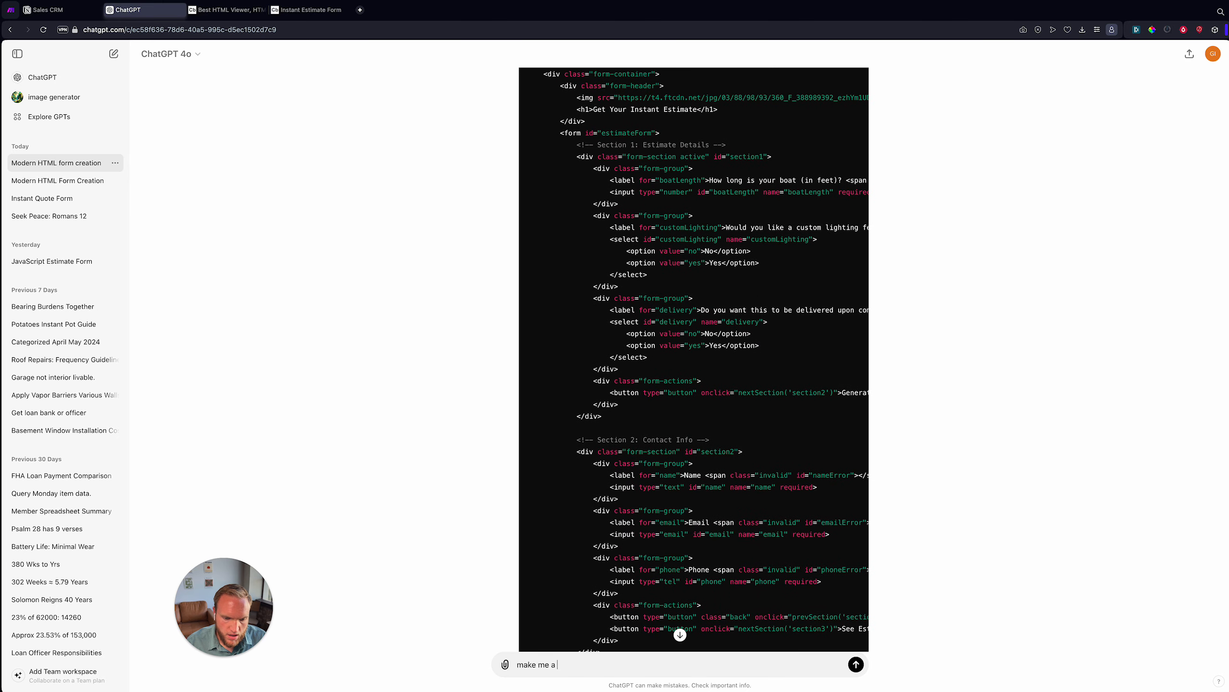
text( nicely formatted )
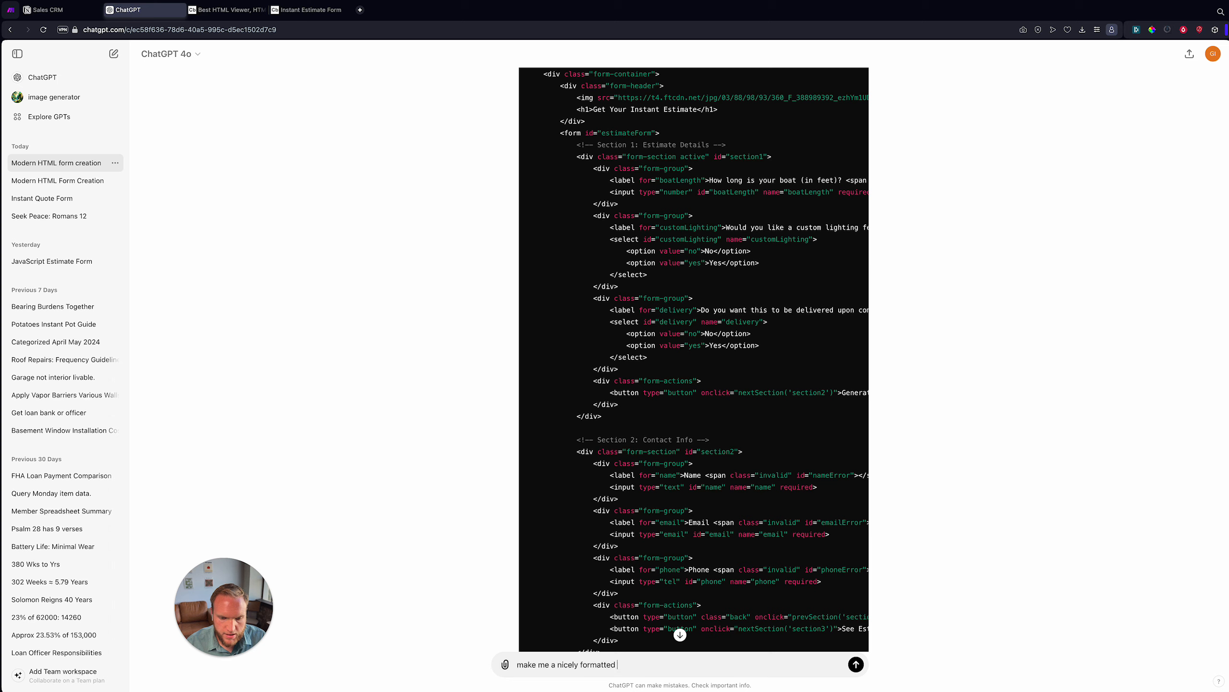
text(html email with teh )
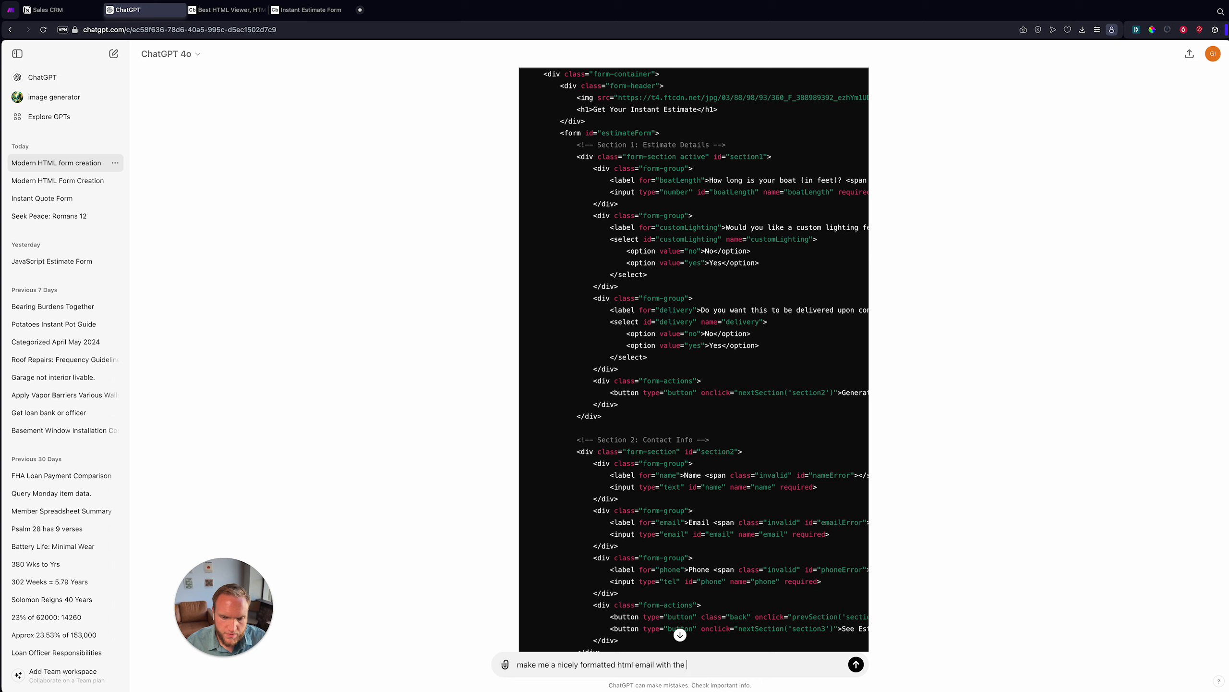
text(inf)
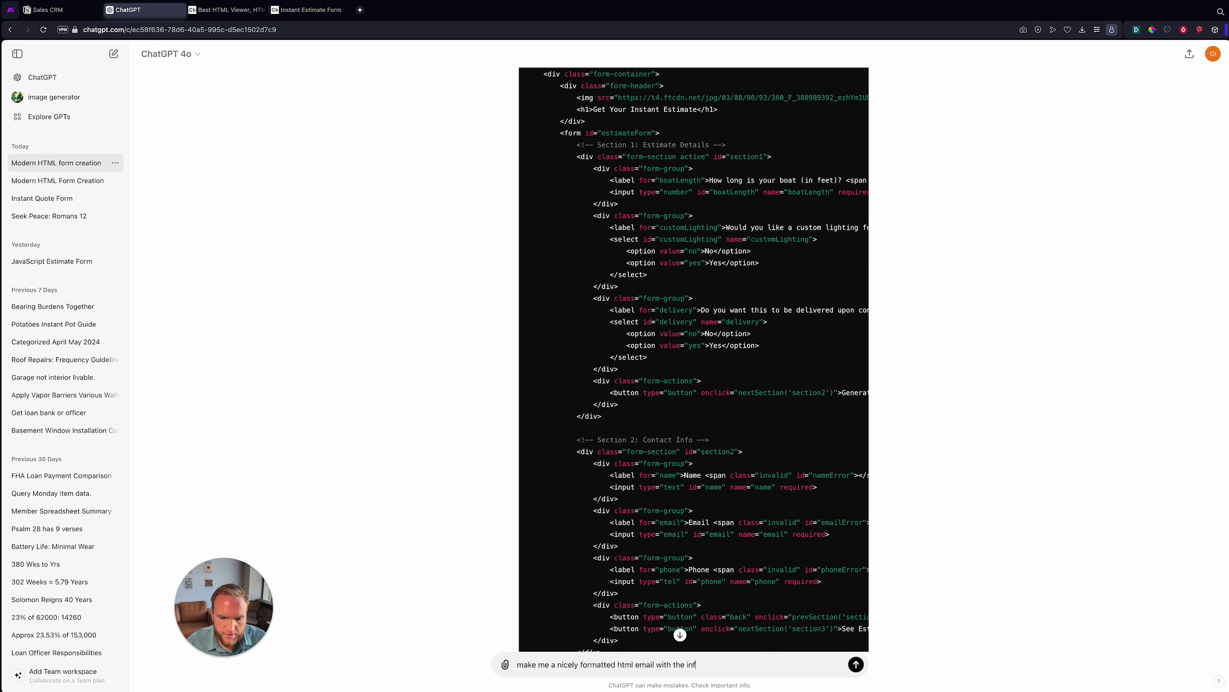
text(ormation from teh form)
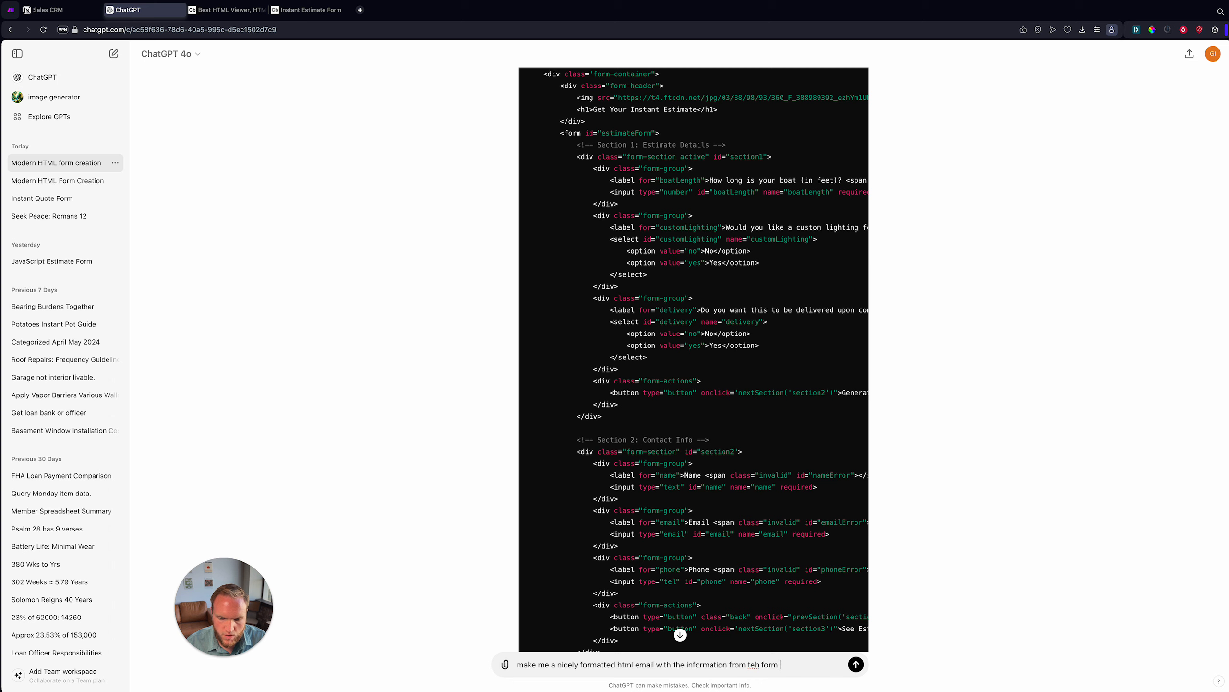
text( inside of it. B)
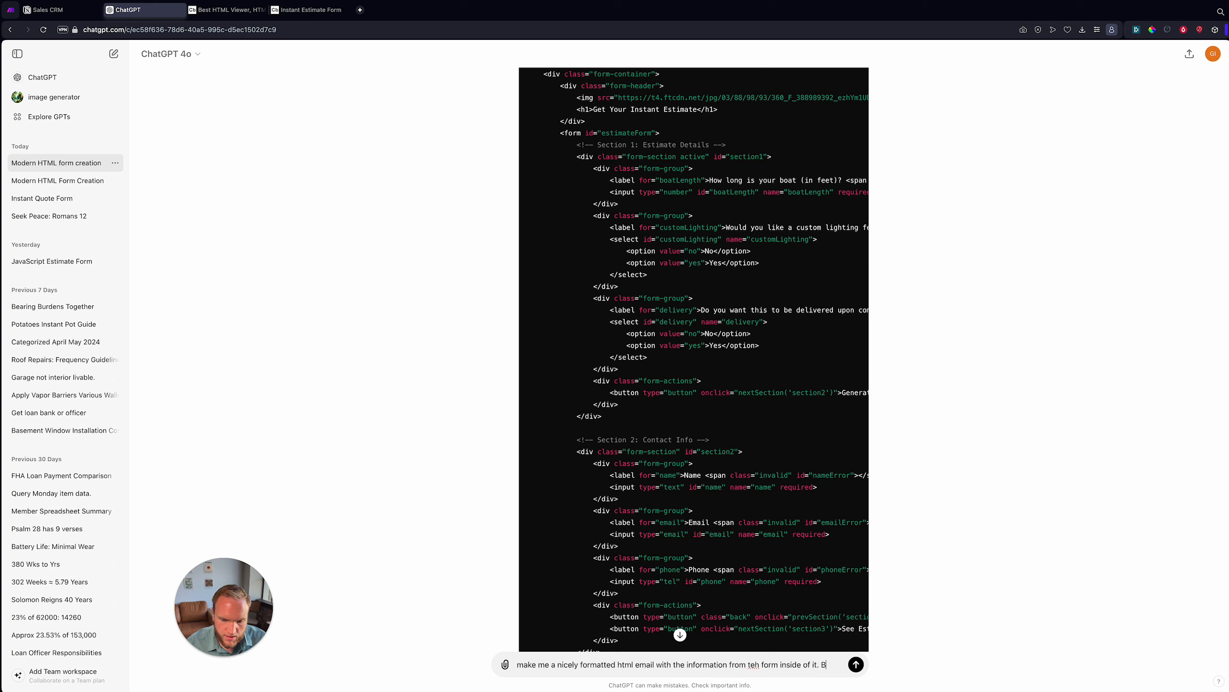
text(ut instead of )
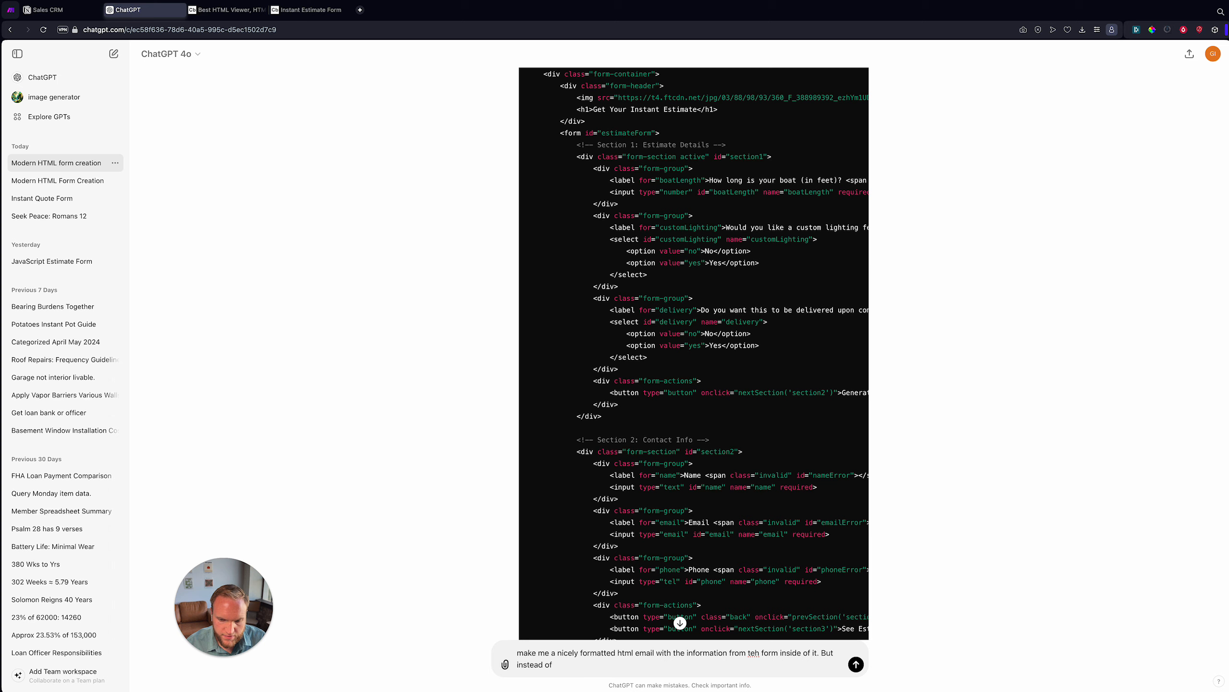
text(each of the mappable fields I want you to format it in {{)
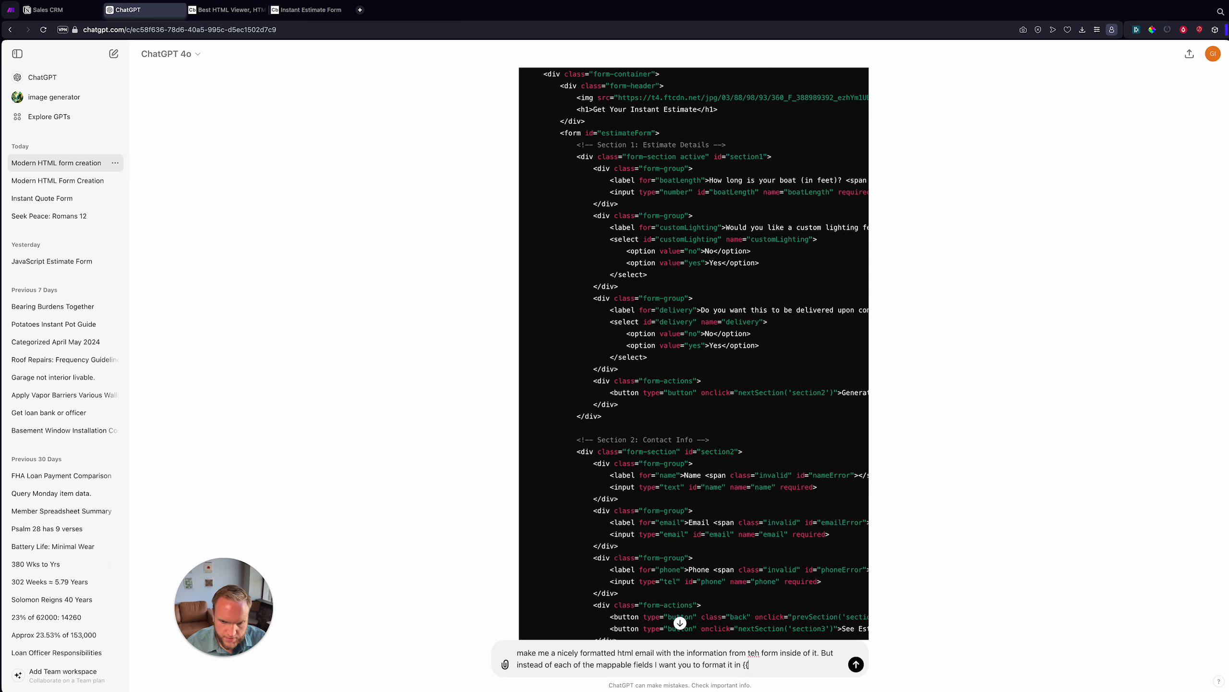
Check the mapped name field's module number in Make, complete the ChatGPT prompt's field format as {{2.<fieldname>}}, and send it.
click(10, 9)
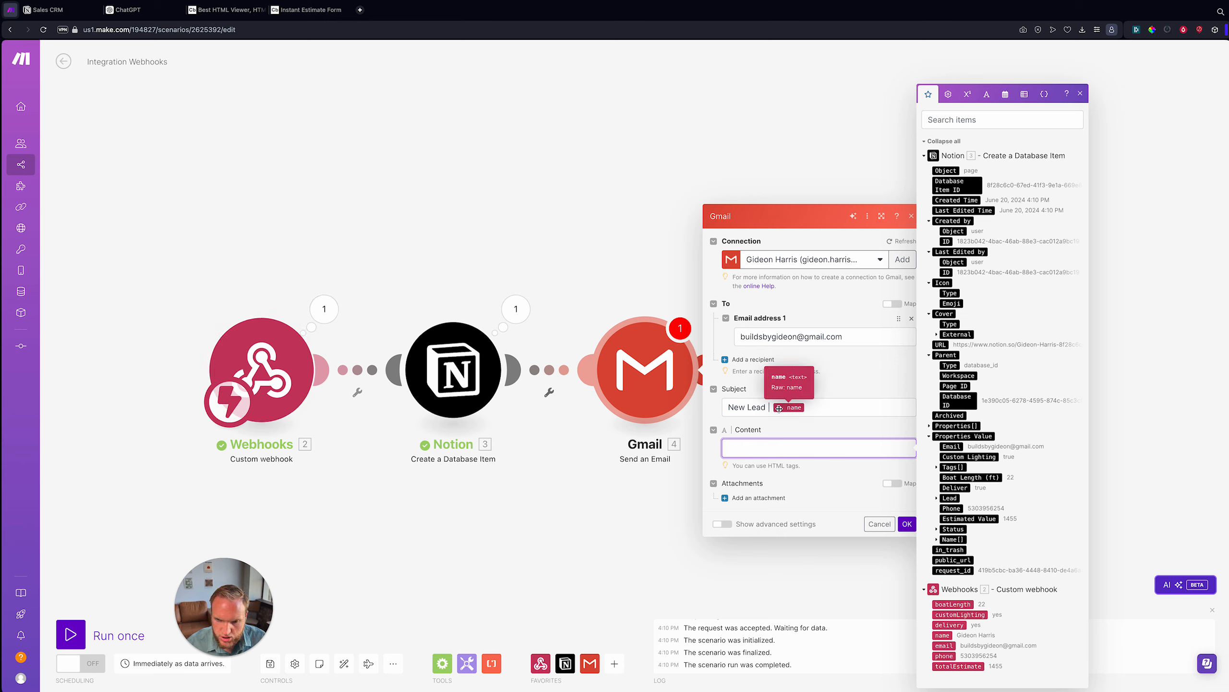
click(144, 9)
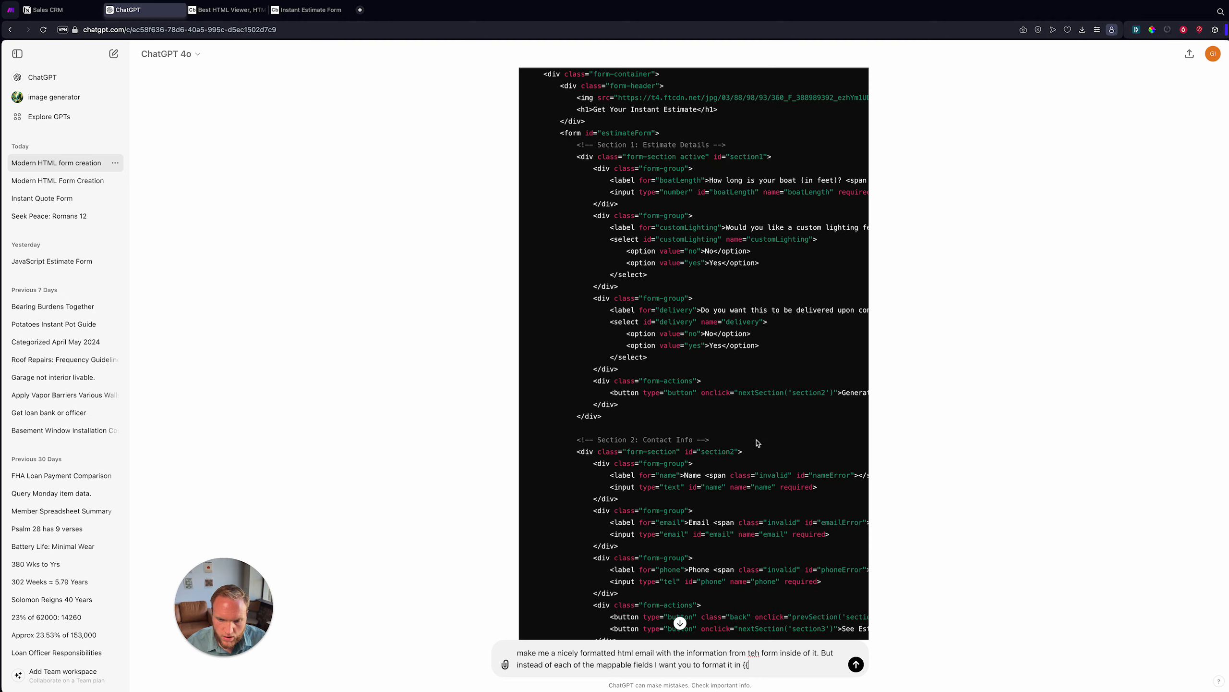
key(ctrl+Tab)
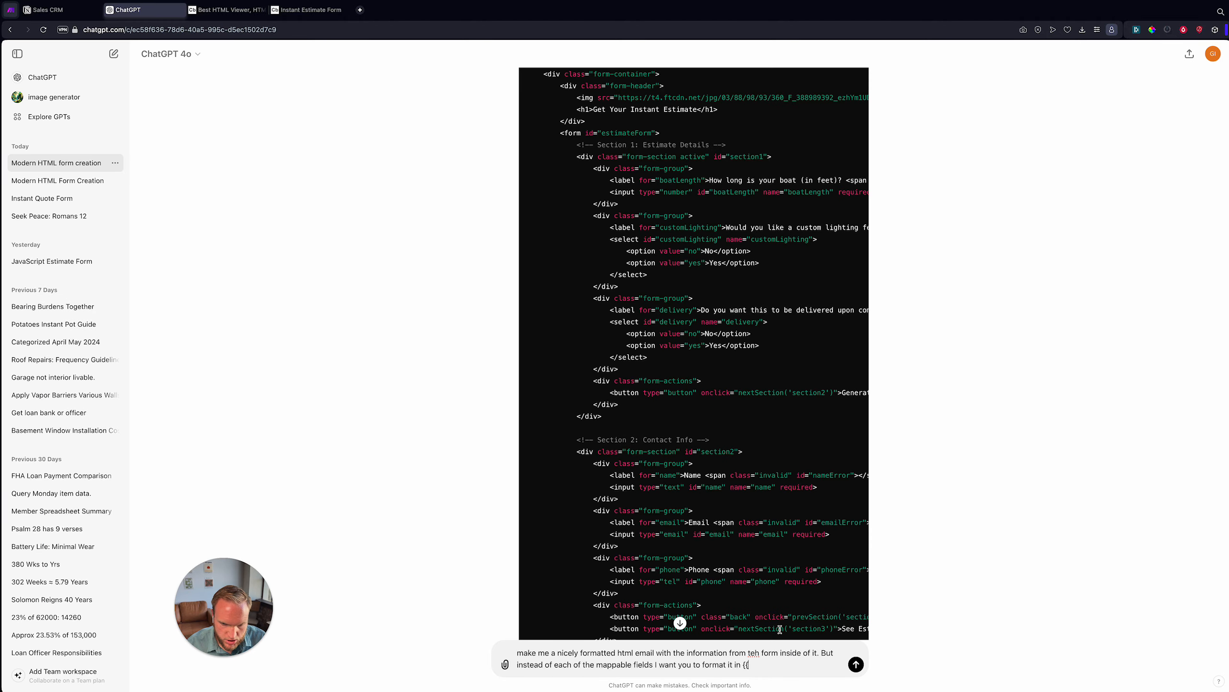
key(ctrl+Tab)
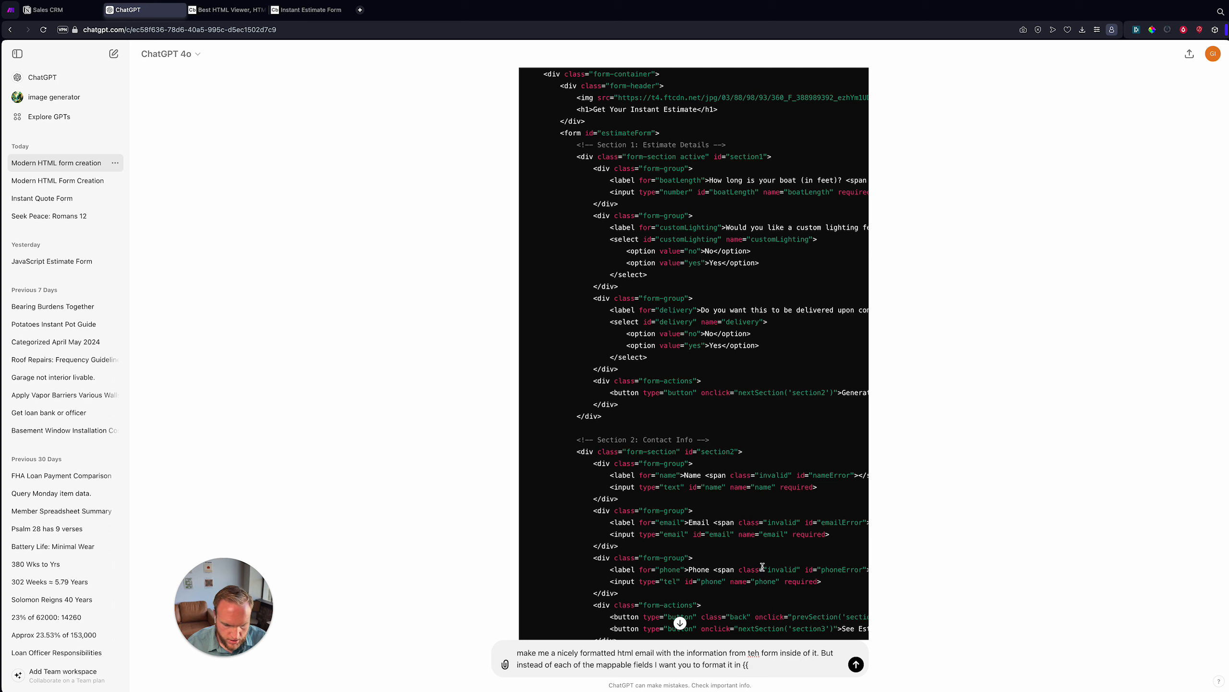
text(2.<fieldname>)
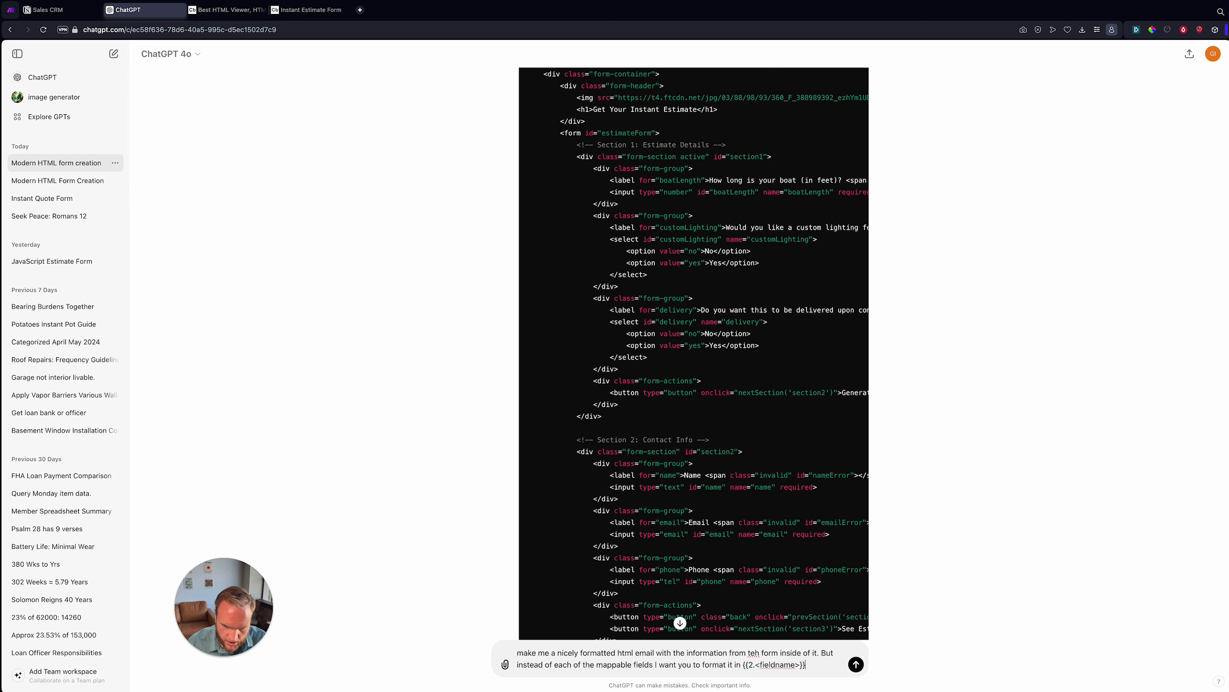
key(Return)
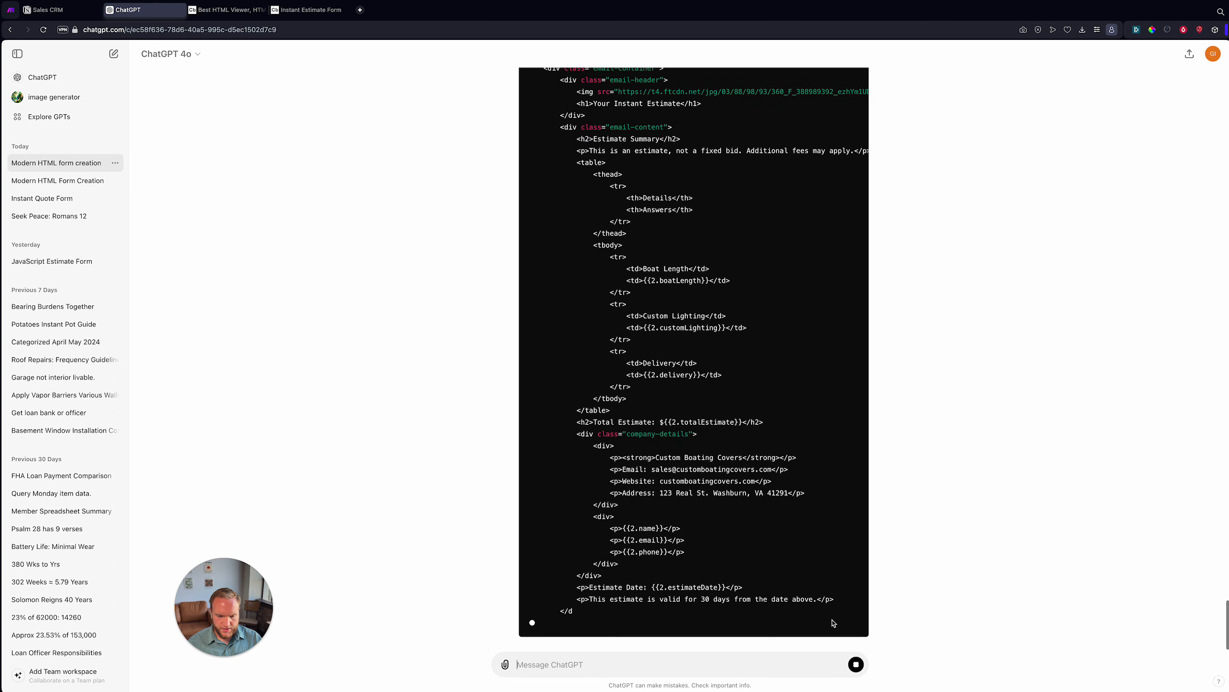
Copy the generated HTML email code from ChatGPT and paste it into the Gmail module's Content in Make.
scroll(931, 443, up, 15)
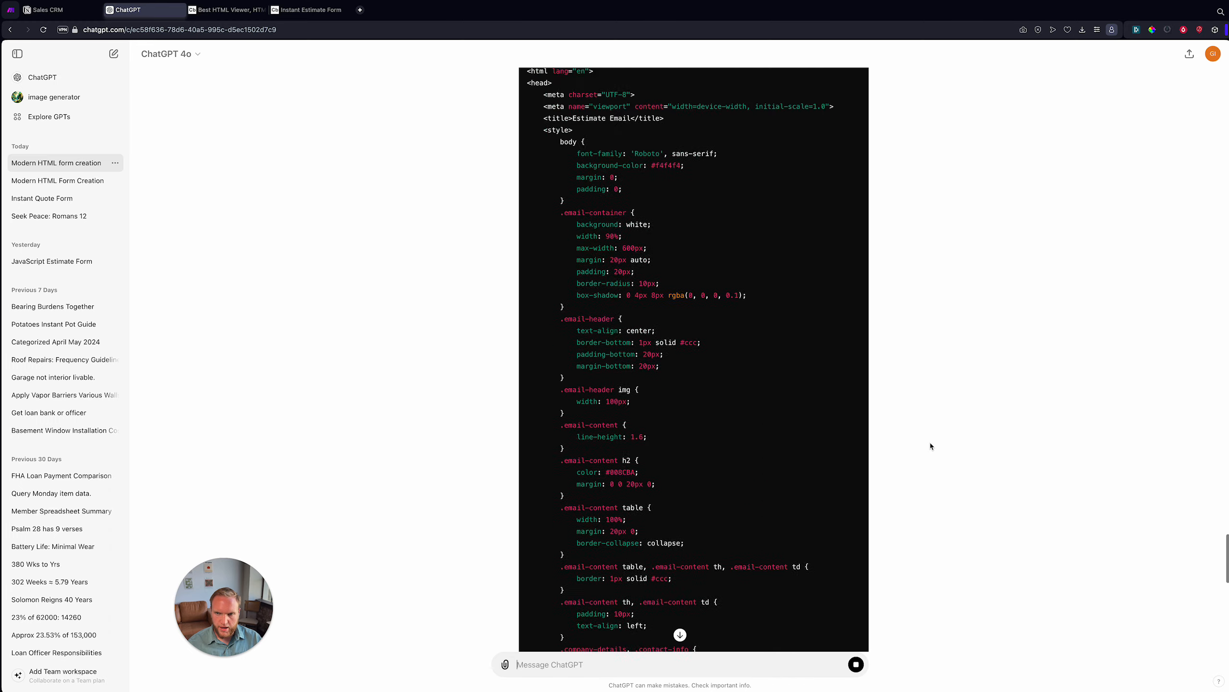
scroll(931, 443, down, 6)
click(843, 460)
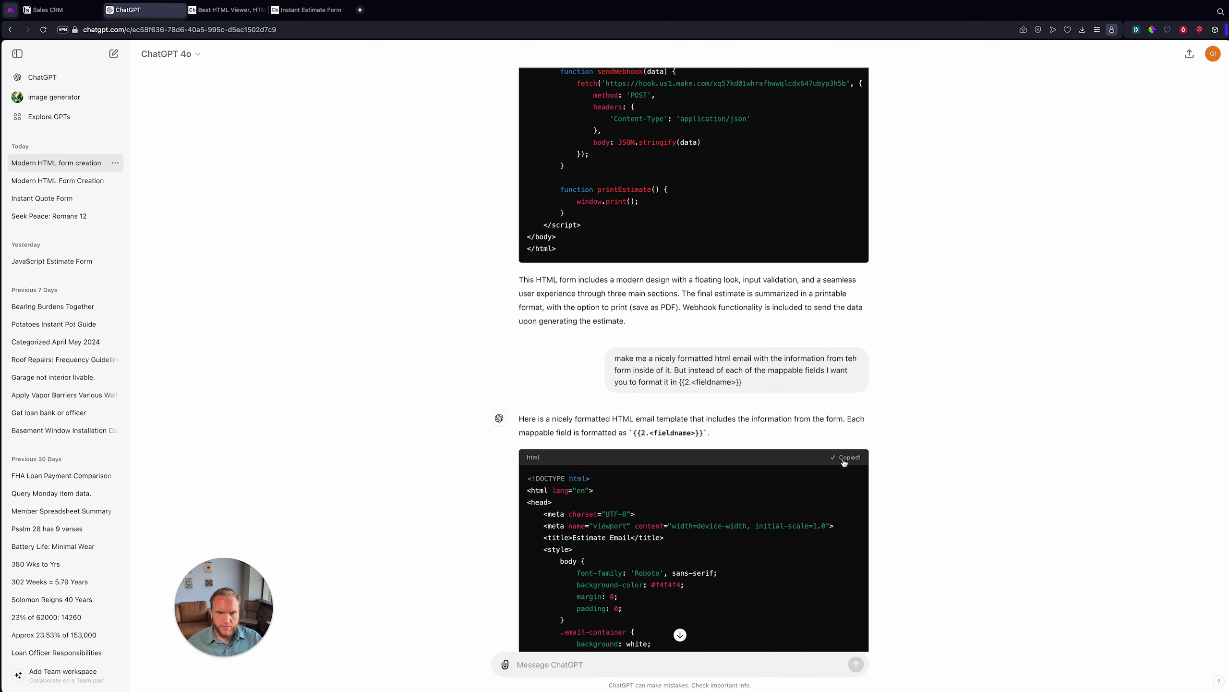
click(11, 10)
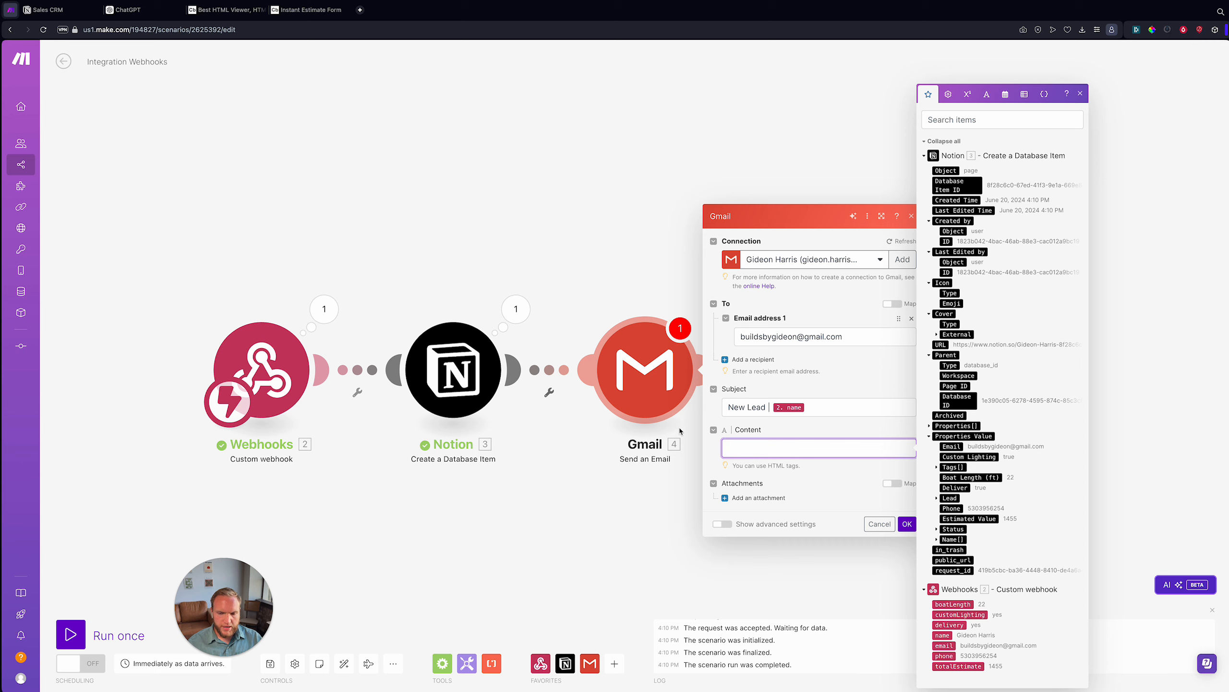
key(ctrl+v)
scroll(829, 534, down, 1)
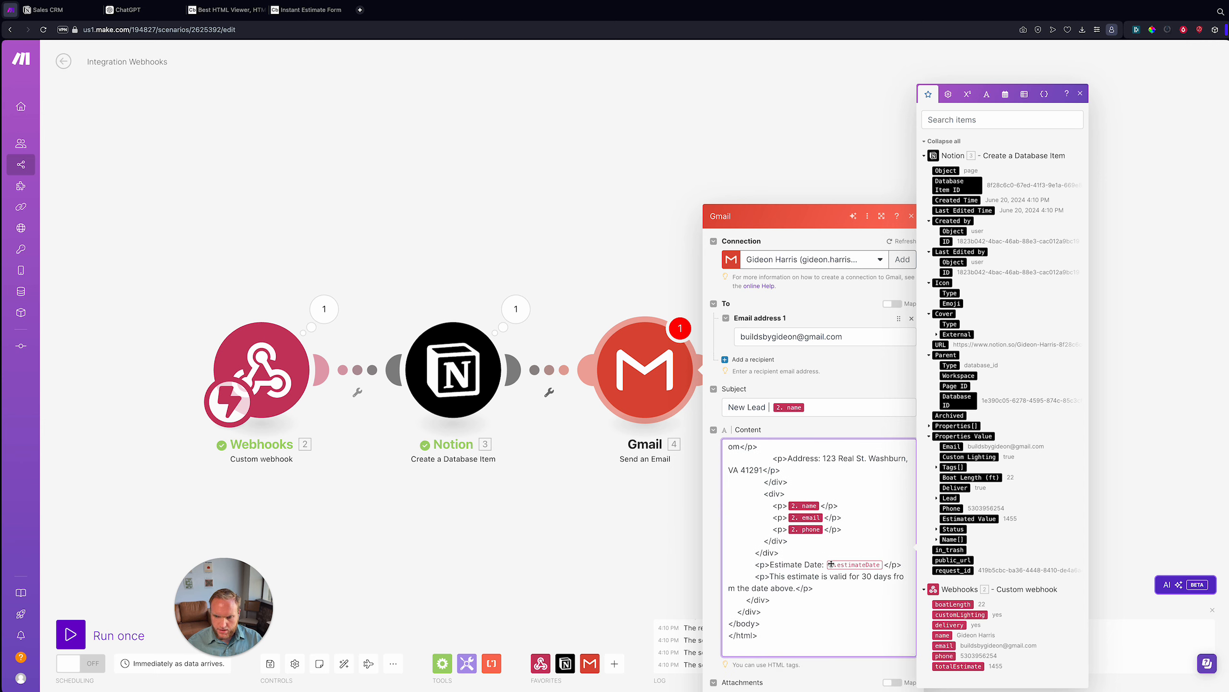
scroll(808, 579, up, 10)
scroll(809, 580, up, 4)
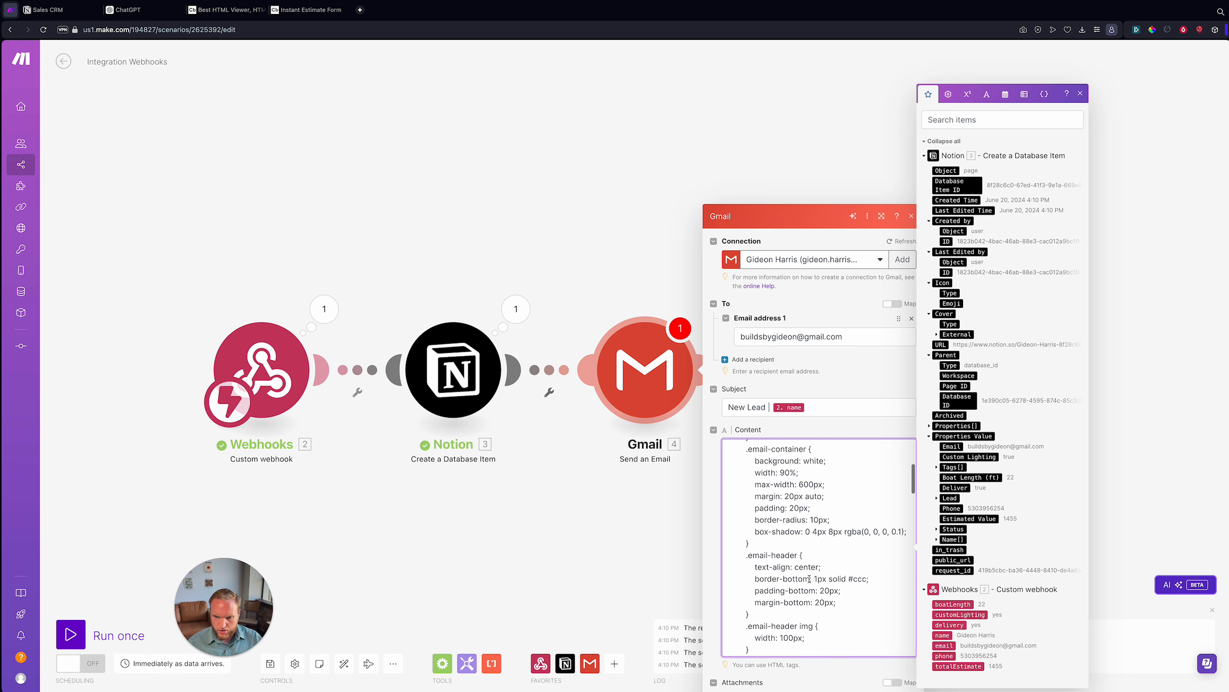
Replace the unmapped estimateDate field after "Estimate Date:" in the email's HTML content with a formatDate function using {{now}}.
scroll(811, 532, down, 12)
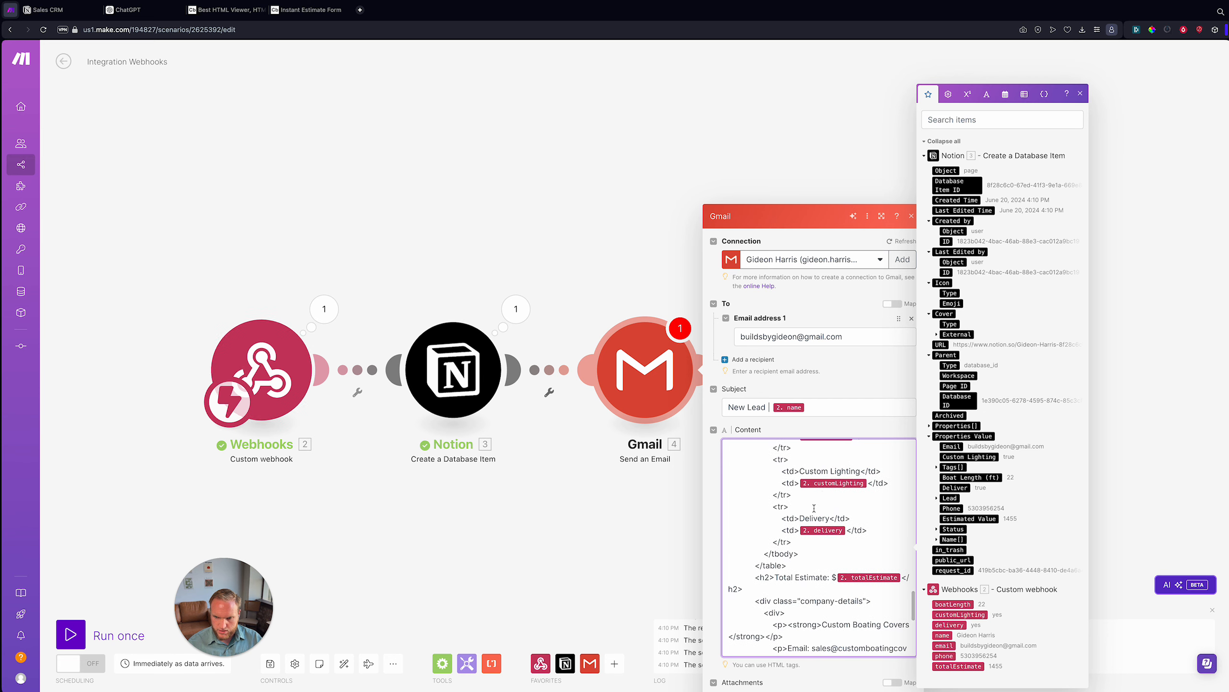
scroll(821, 531, down, 1)
scroll(821, 531, down, 5)
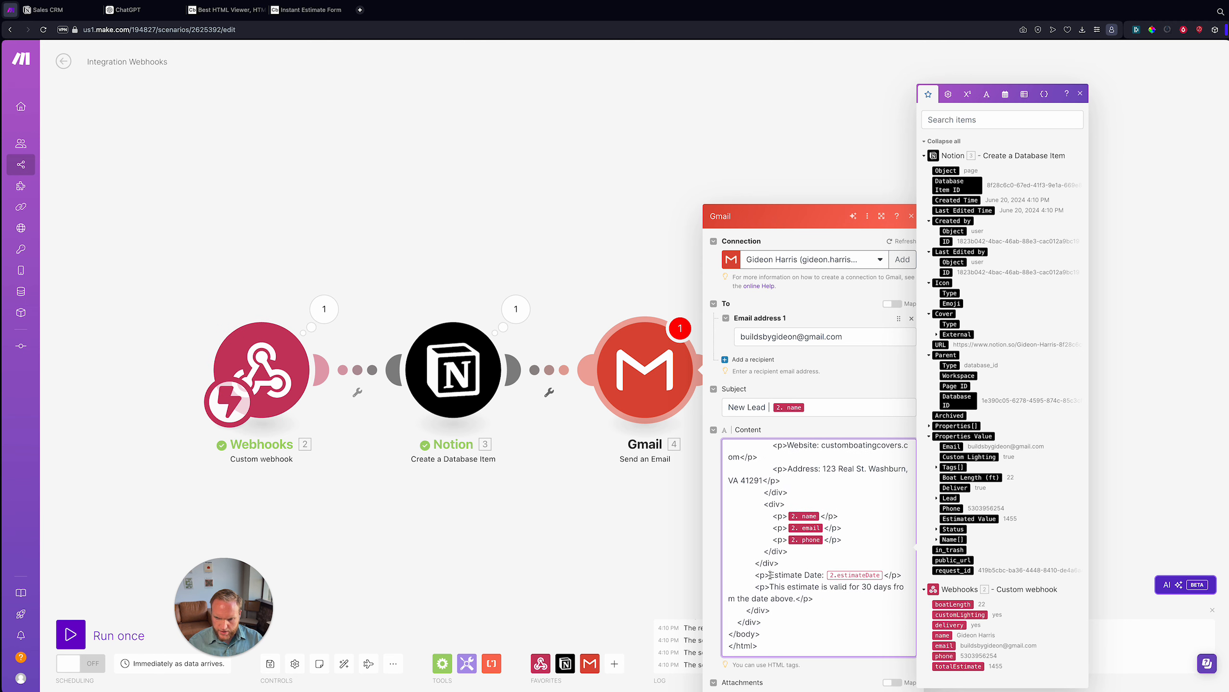
drag(770, 575, 820, 579)
click(854, 588)
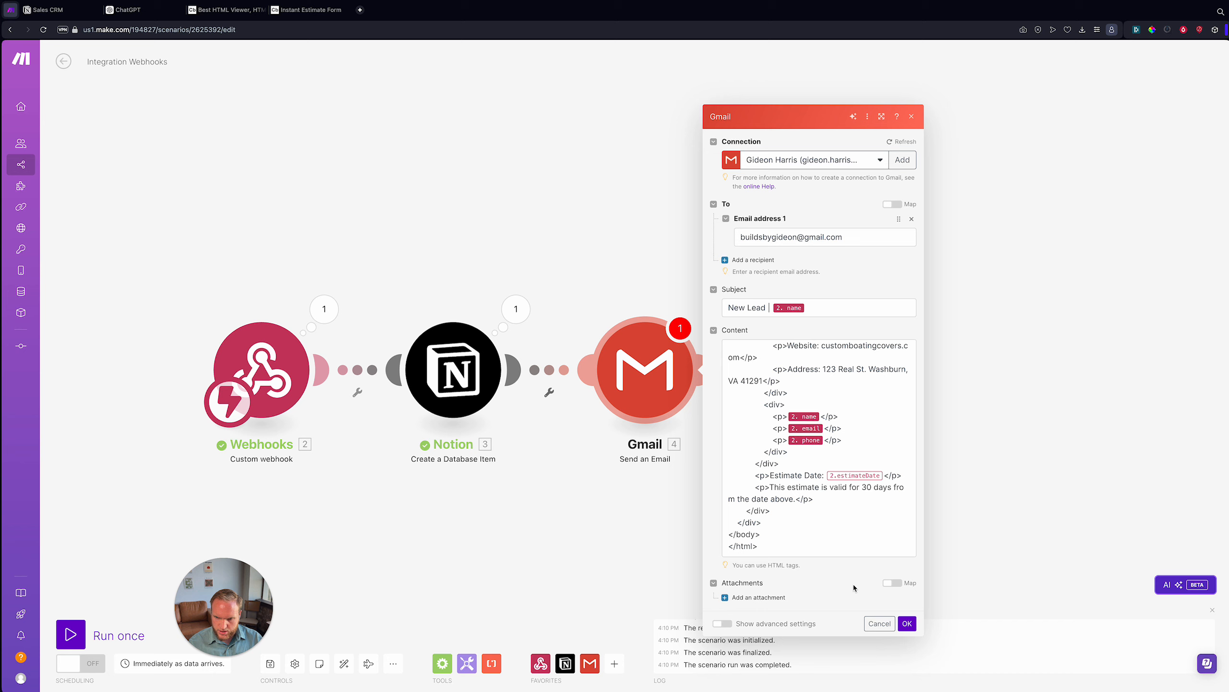
click(882, 477)
key(BackSpace)
text(formatD)
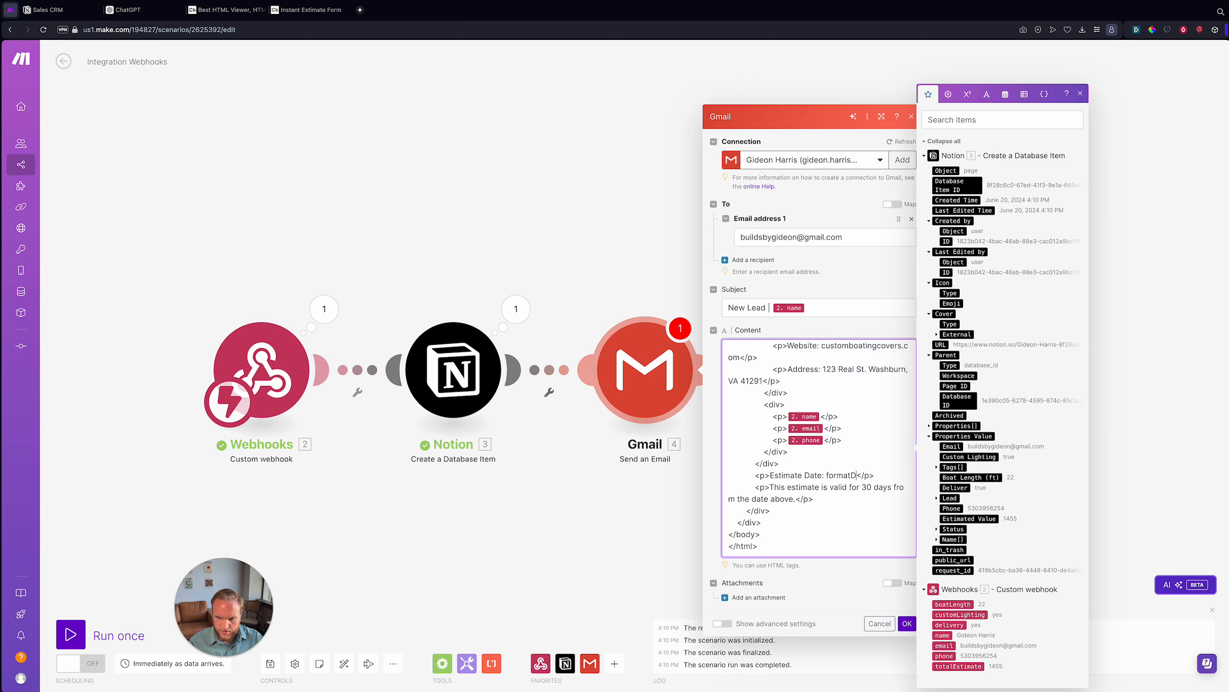
text(ate( )
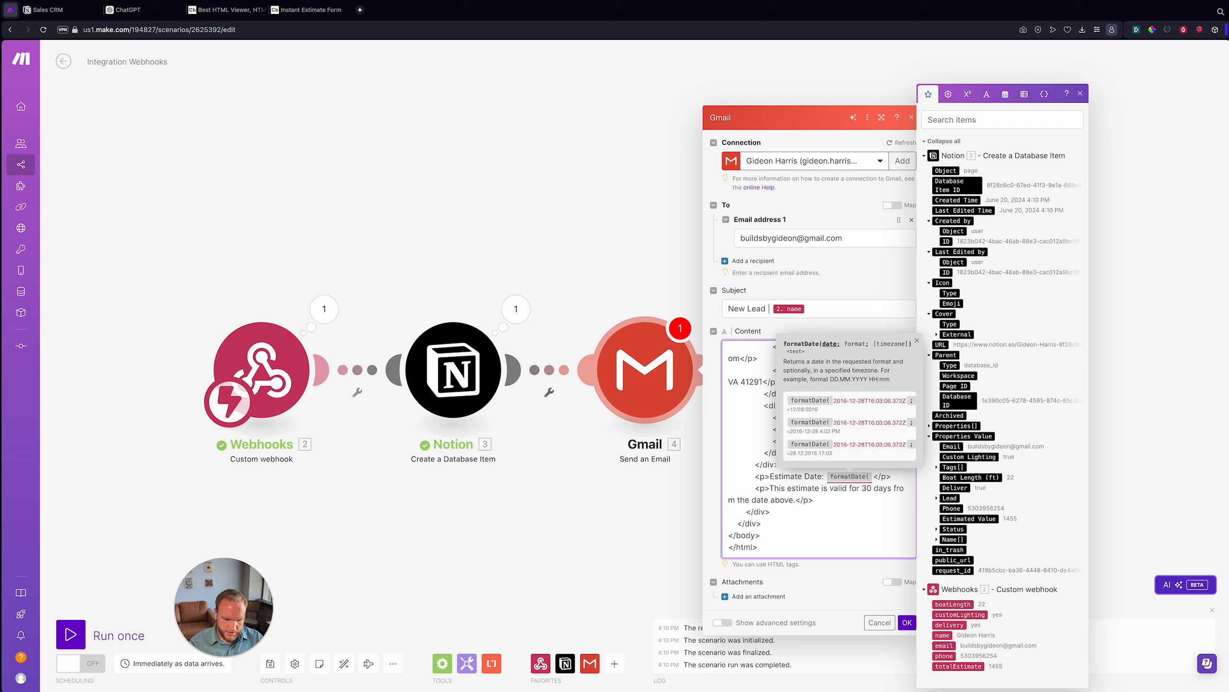
text({{now}})
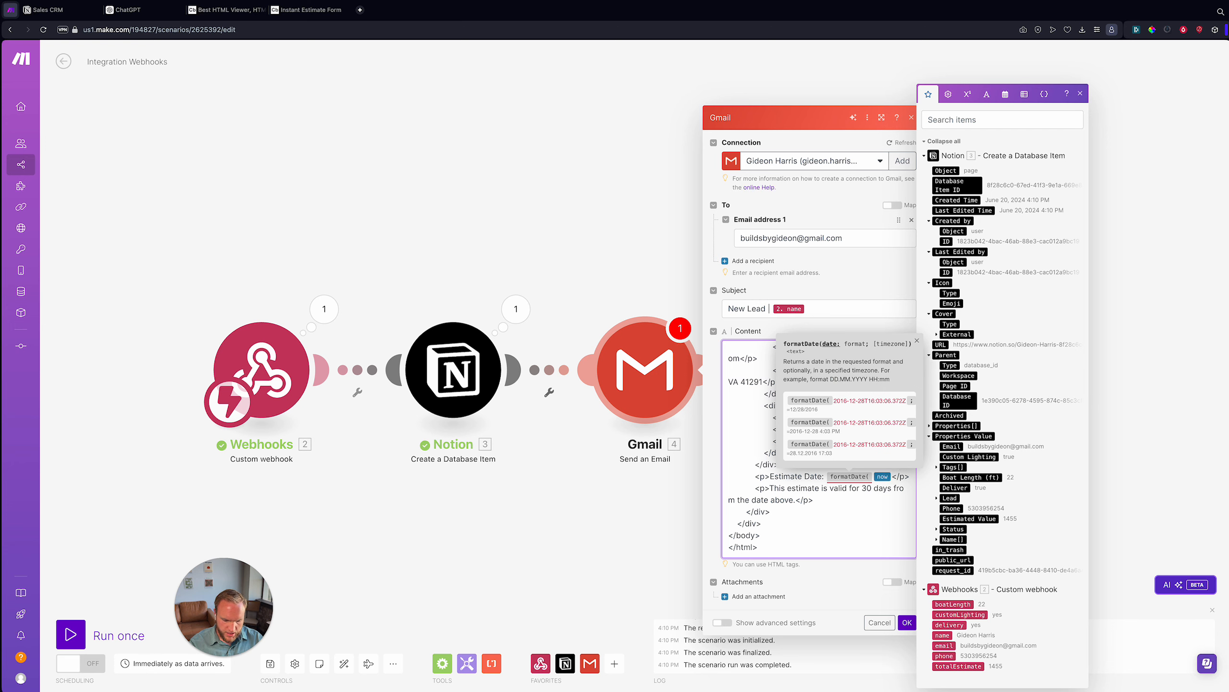
Complete the formatDate function with the format MM/DD/YYYY and confirm the Gmail module's settings.
text(;MM-D)
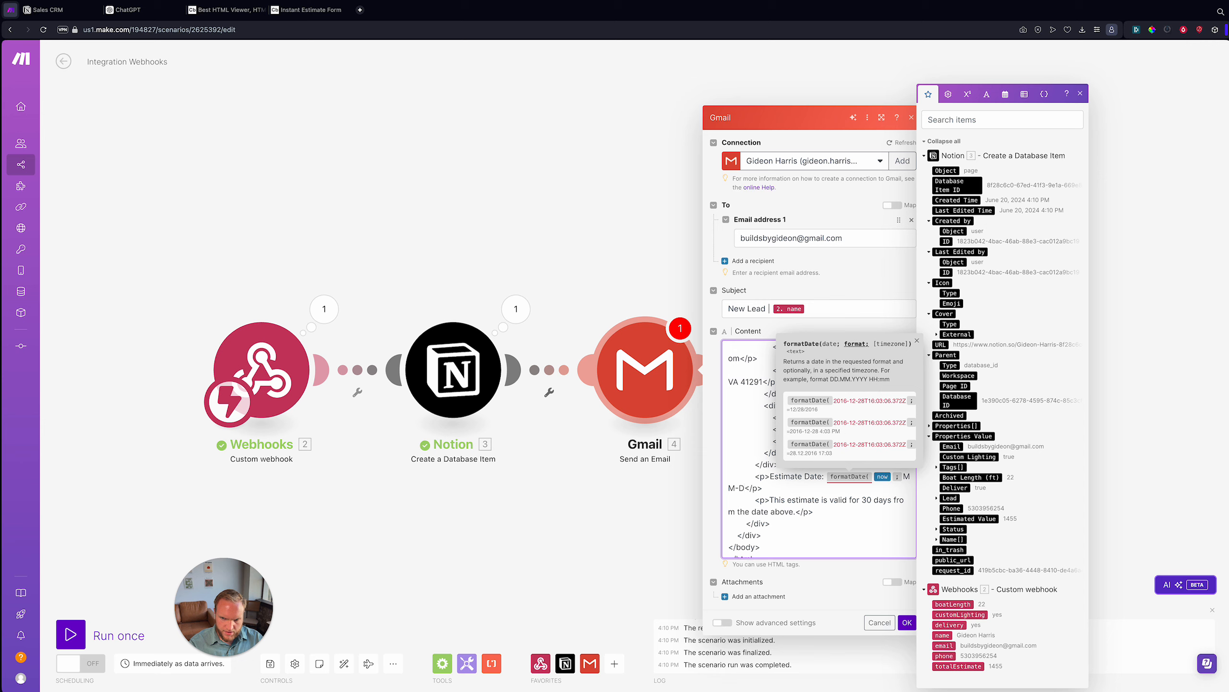
key(BackSpace)
key(BackSpace)
text(/DD/YY)
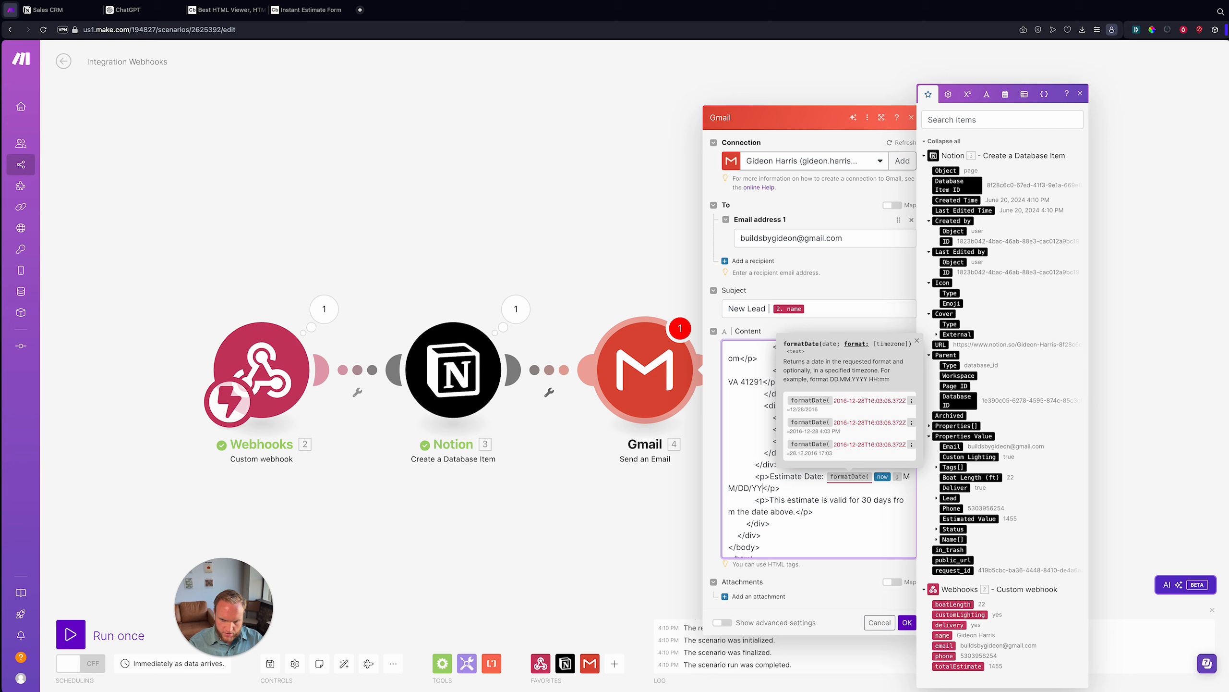
text(YY))
click(886, 512)
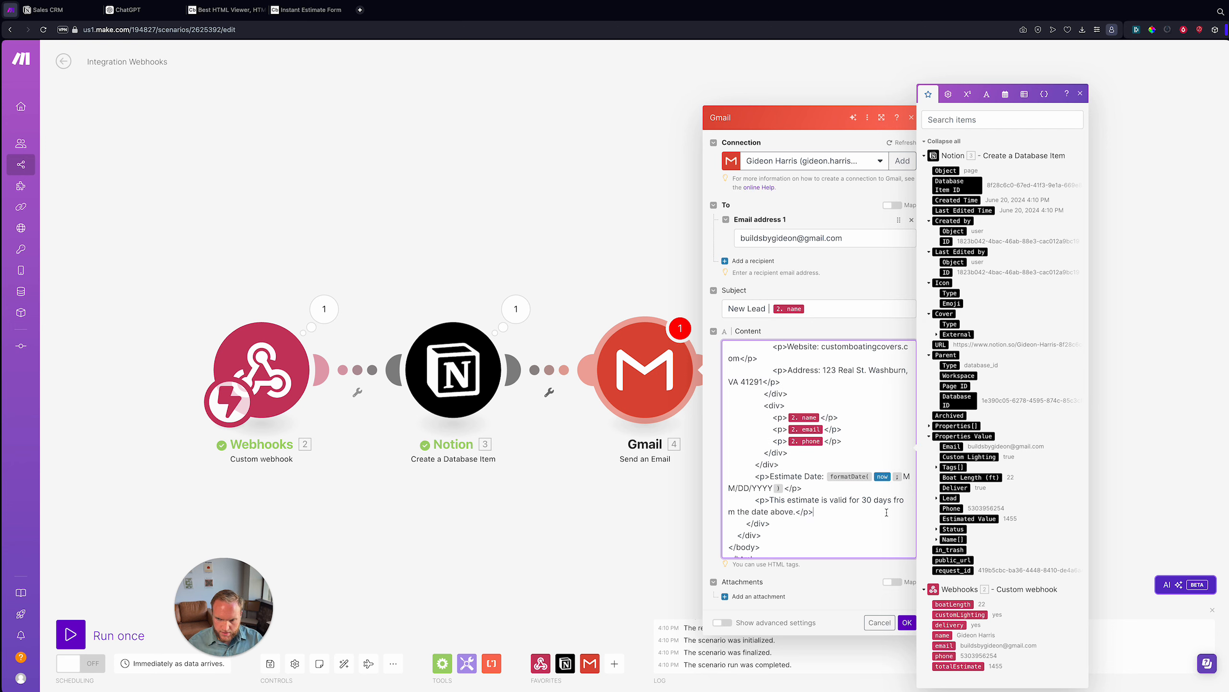
scroll(887, 512, down, 1)
click(907, 623)
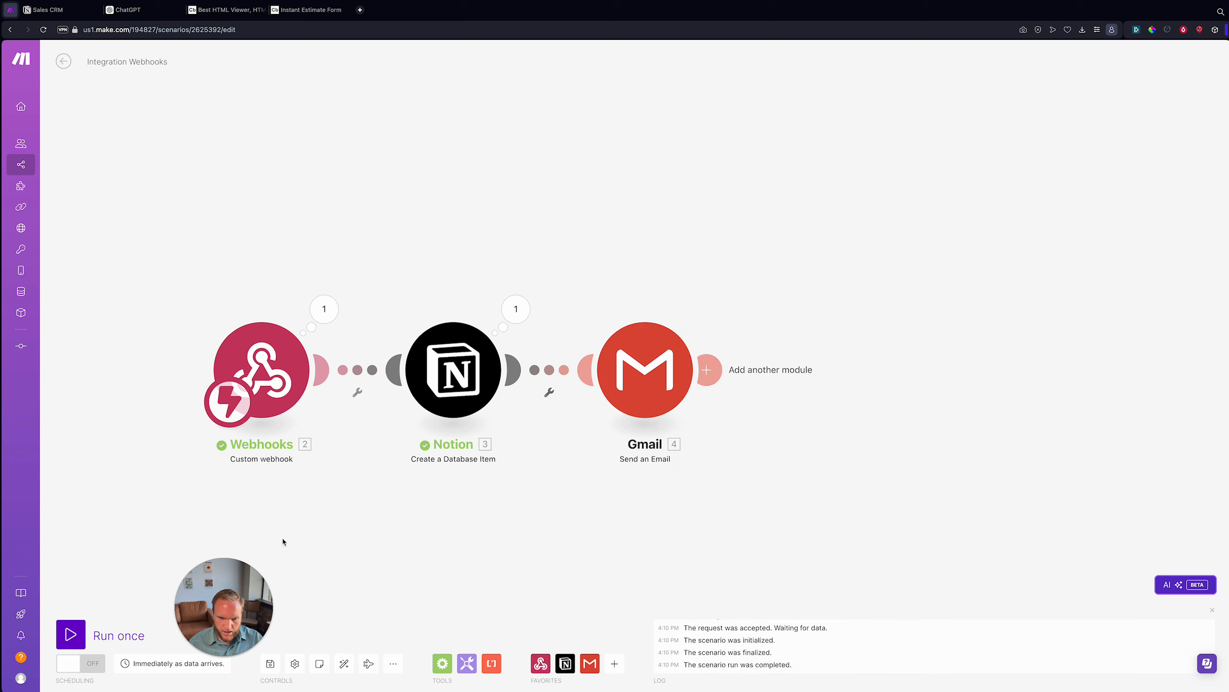
Save the scenario and start a single run.
click(270, 663)
click(71, 633)
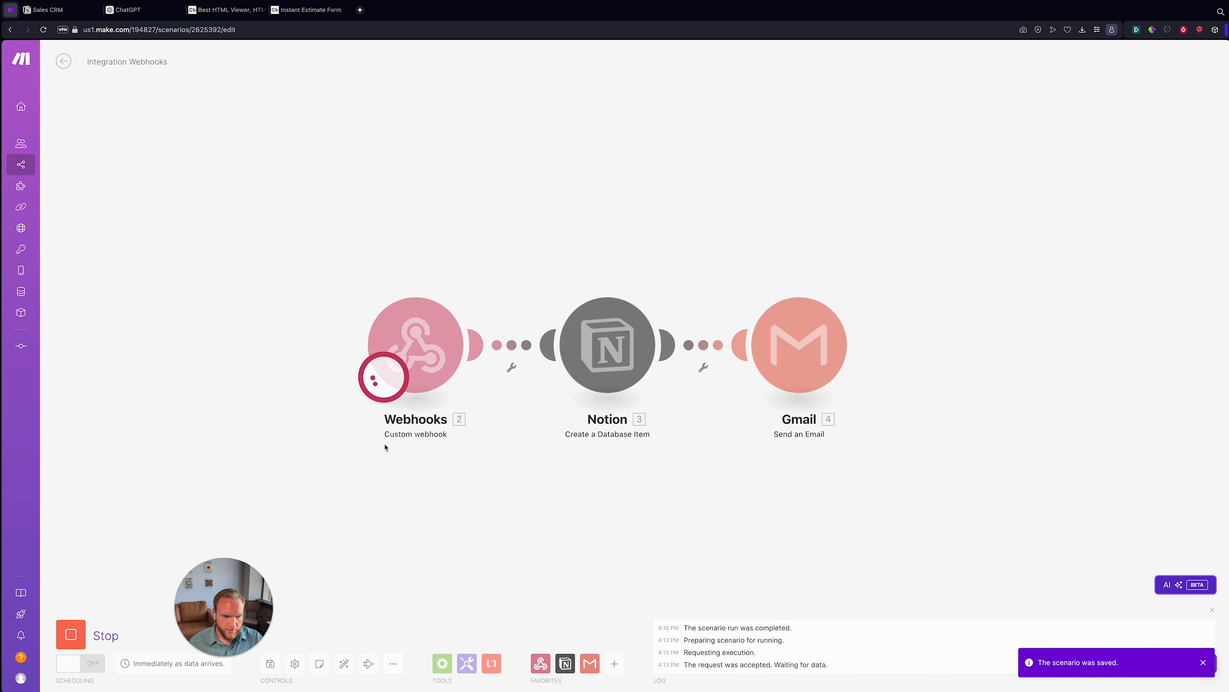
Switch to the HTML Viewer, resubmit the estimate form from its contact details page, and return to Make.
click(227, 9)
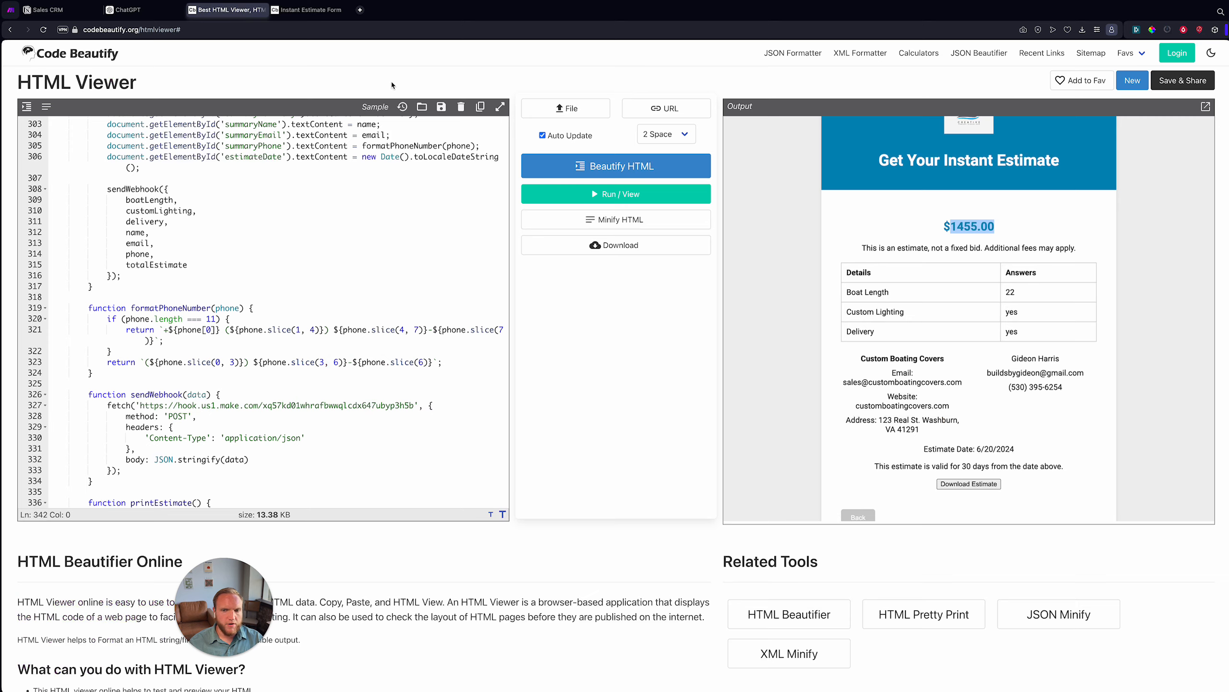
scroll(970, 466, down, 1)
click(866, 501)
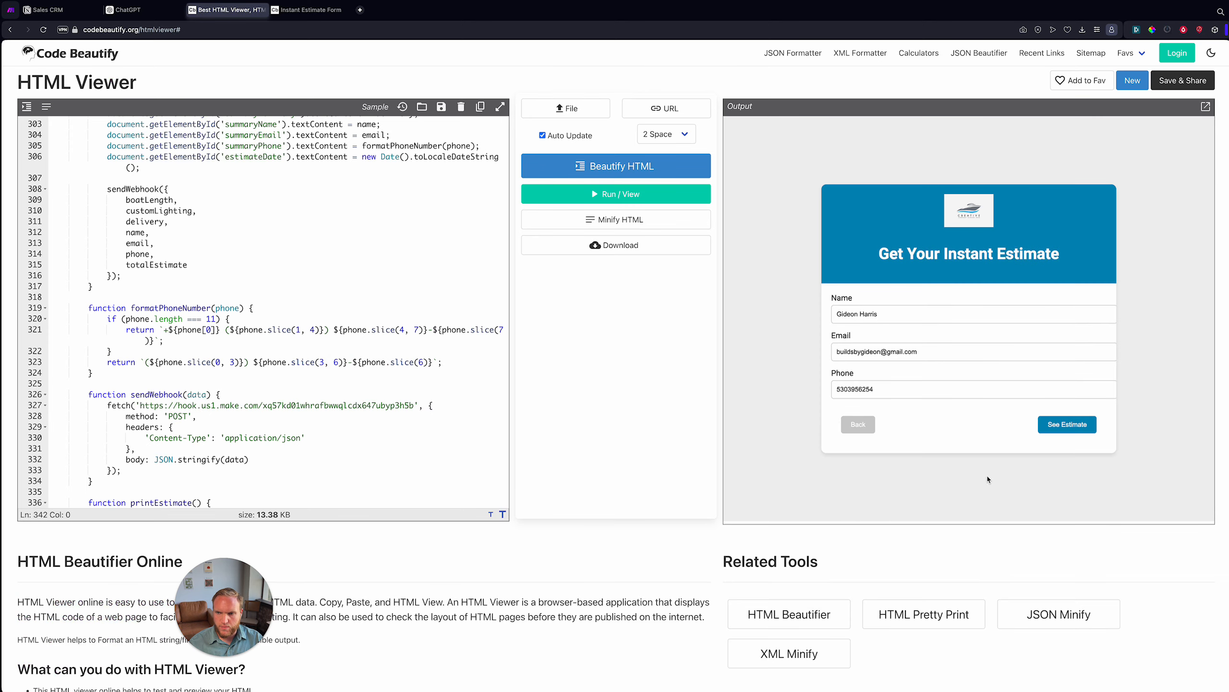
click(1066, 424)
key(super+1)
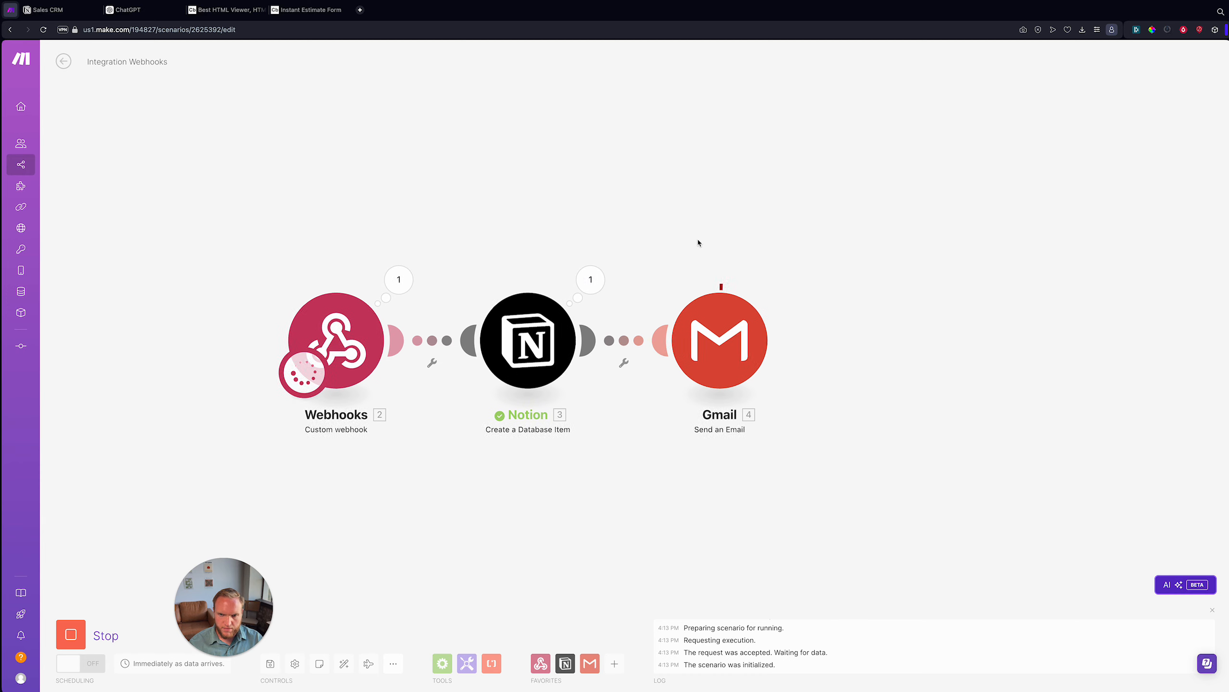